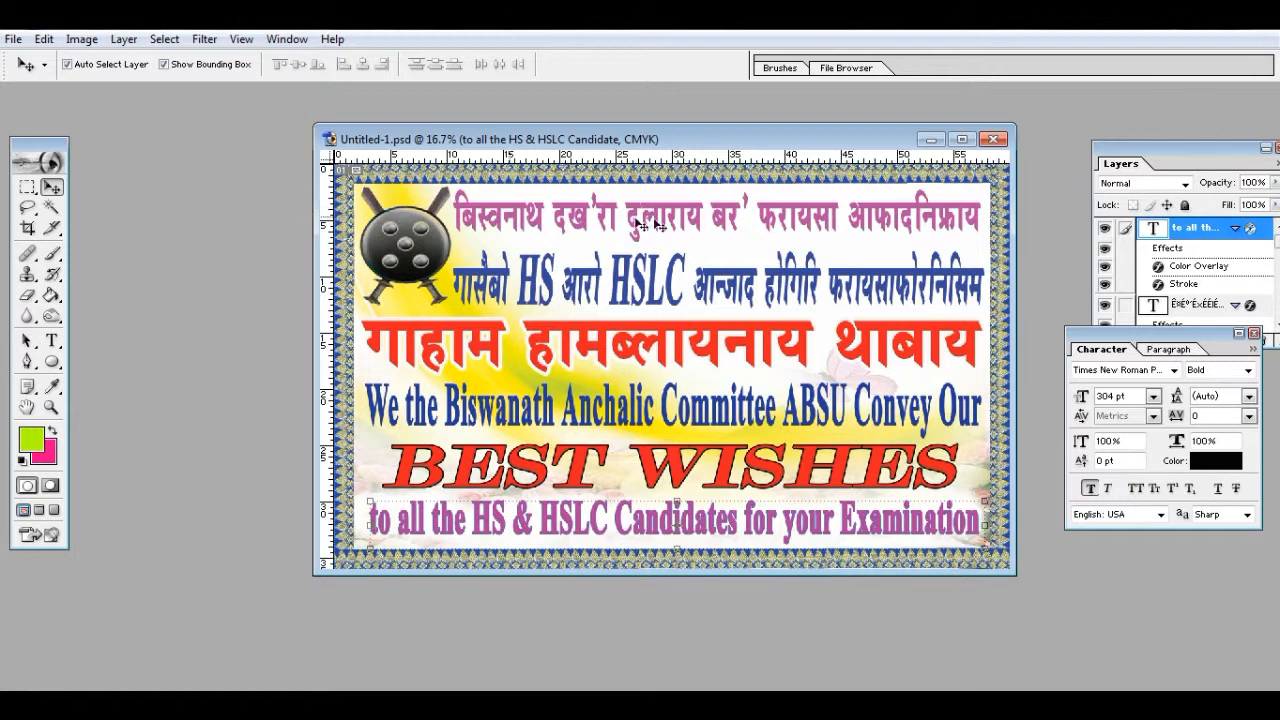
Duplicate the Untitled-1.psd banner as a separate image named "Untitled-1 copy"
{"action": "right_click", "coordinate": [655, 138]}
{"action": "left_click", "coordinate": [710, 146]}
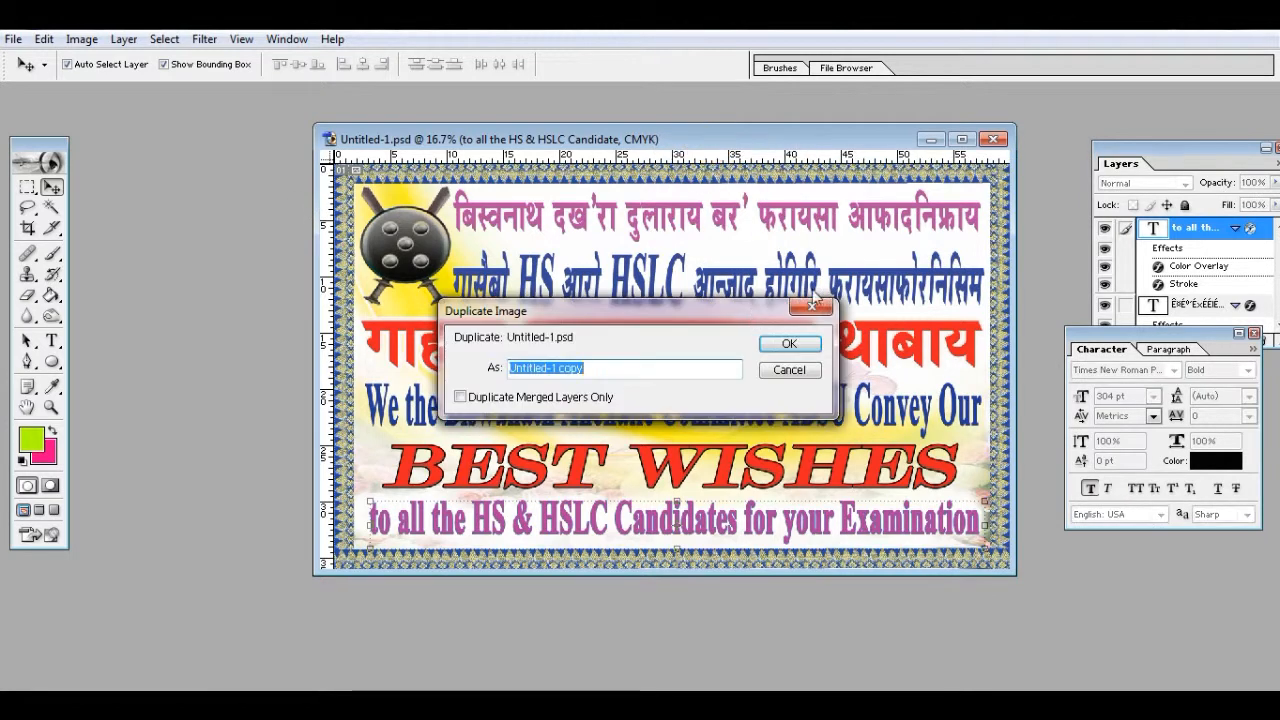
{"action": "left_click", "coordinate": [782, 342]}
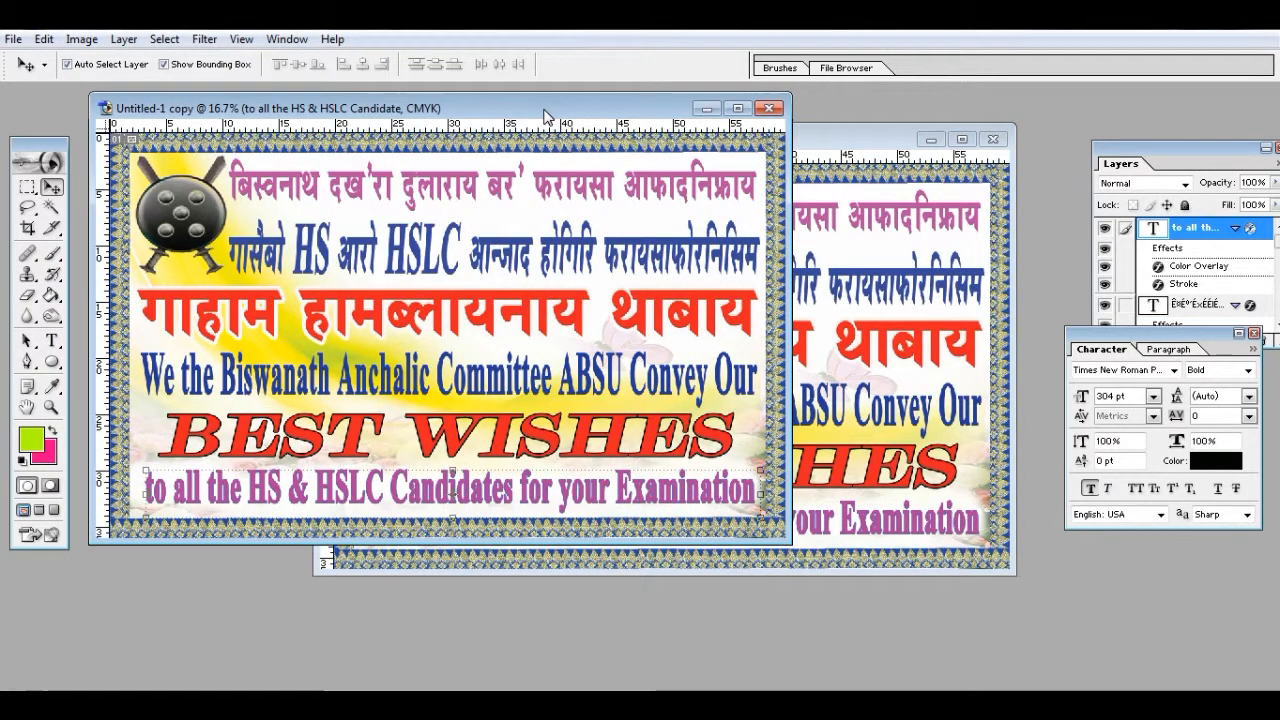
Delete the uppermost pink Hindi text layer from the copied banner, moving the Character palette out of the way
{"action": "left_click", "coordinate": [313, 193]}
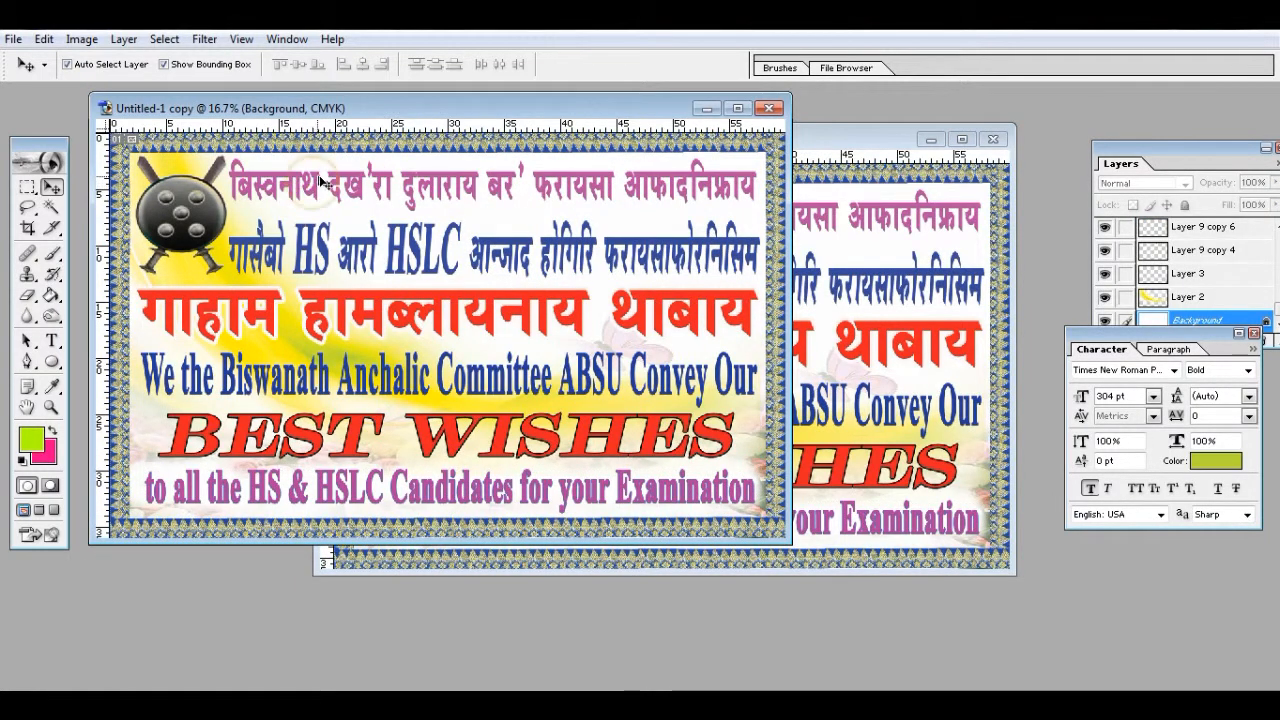
{"action": "left_click", "coordinate": [332, 184]}
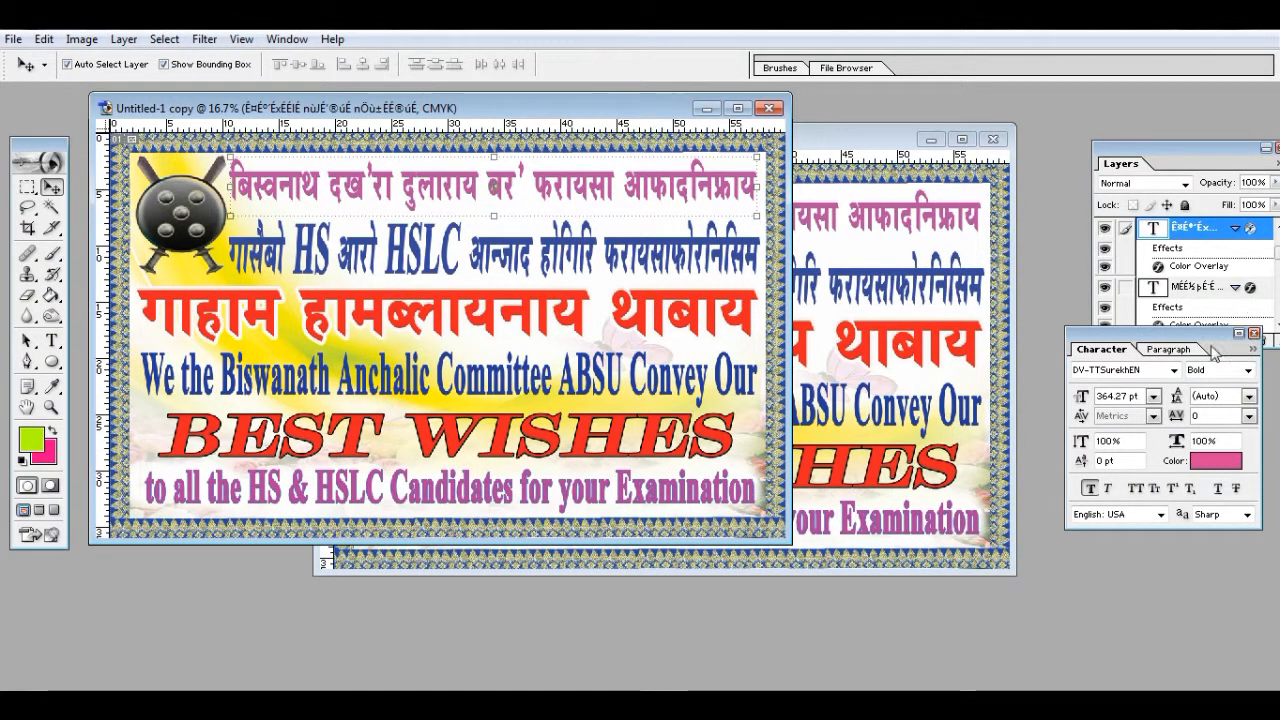
{"action": "left_click_drag", "start_coordinate": [1200, 335], "coordinate": [1224, 409]}
{"action": "left_click", "coordinate": [1263, 341]}
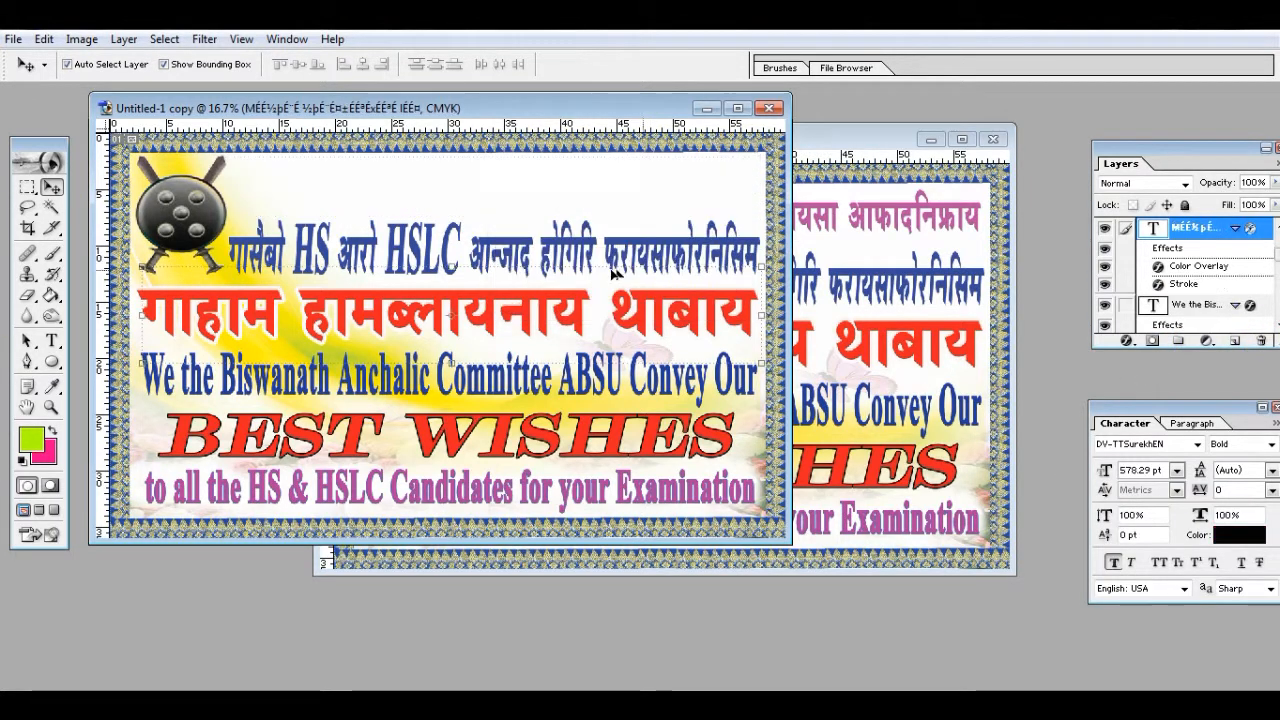
Delete the large red Hindi headline layer from the copied banner
{"action": "key", "text": "ctrl+t"}
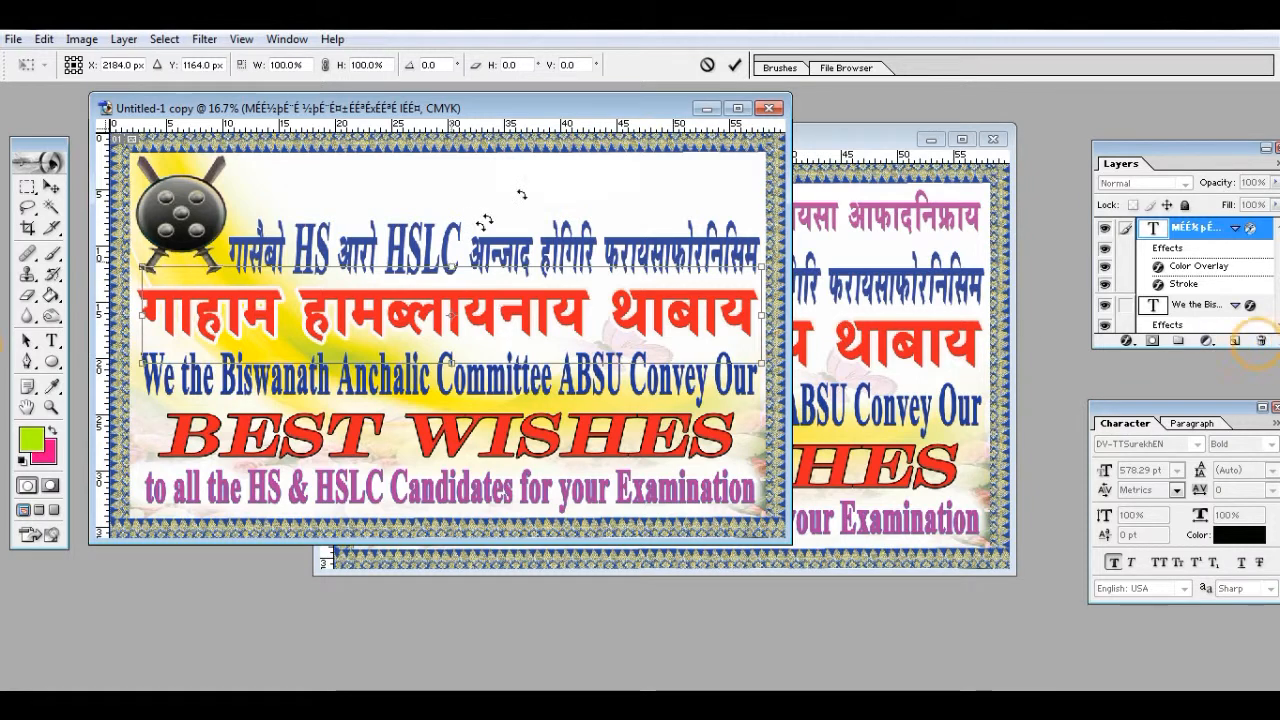
{"action": "left_click", "coordinate": [707, 65]}
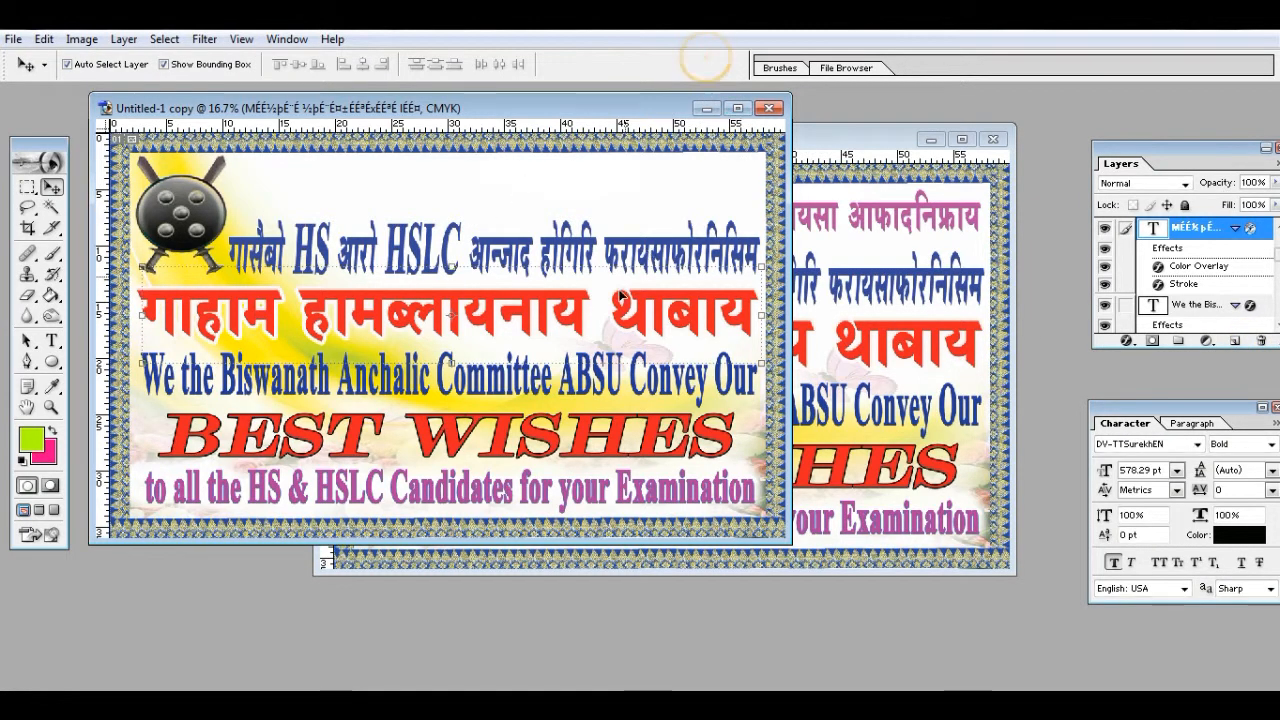
{"action": "left_click", "coordinate": [1259, 342]}
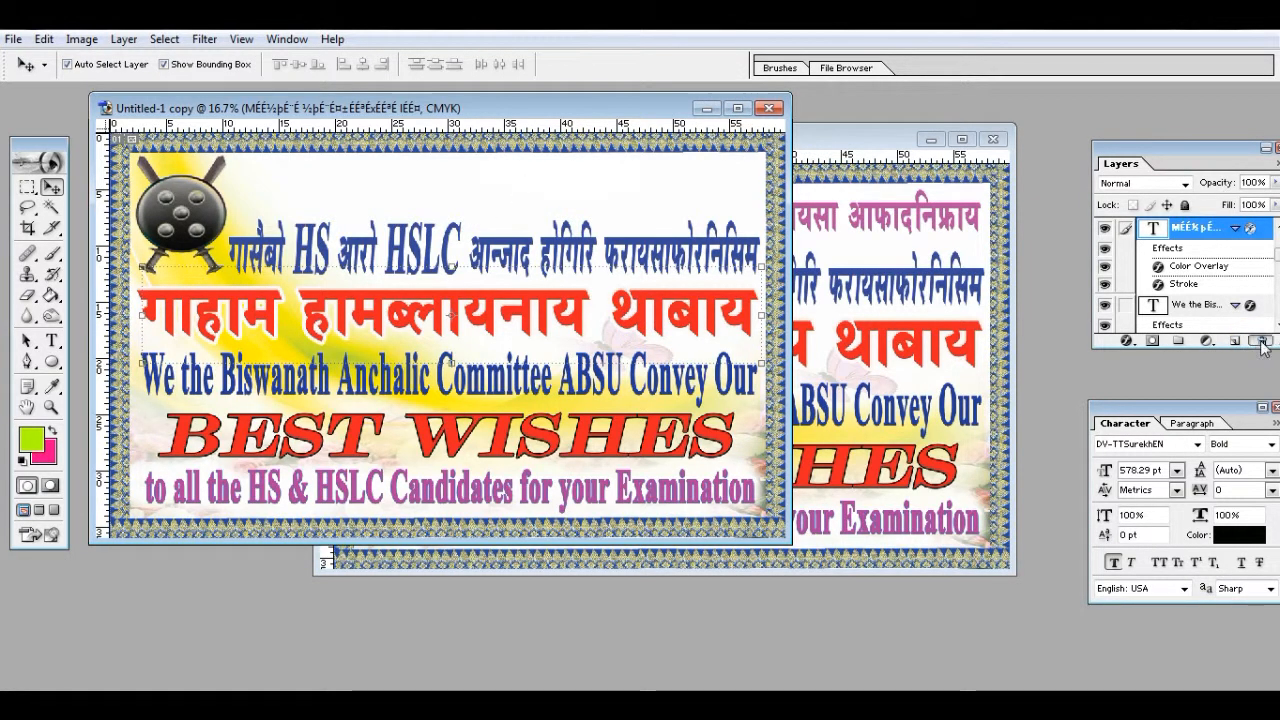
{"action": "left_click", "coordinate": [630, 284]}
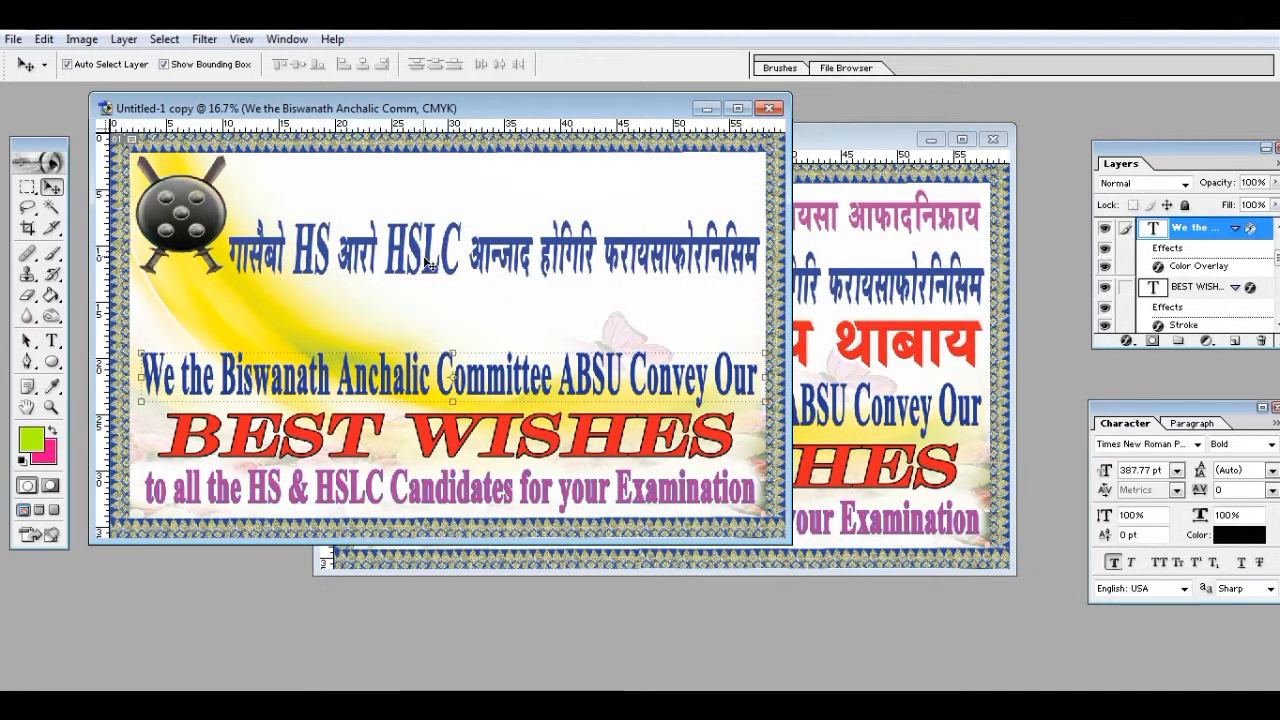
Delete the blue Hindi text layer containing "HS" and "HSLC" from the copied banner
{"action": "left_click", "coordinate": [428, 256]}
{"action": "left_click", "coordinate": [1259, 342]}
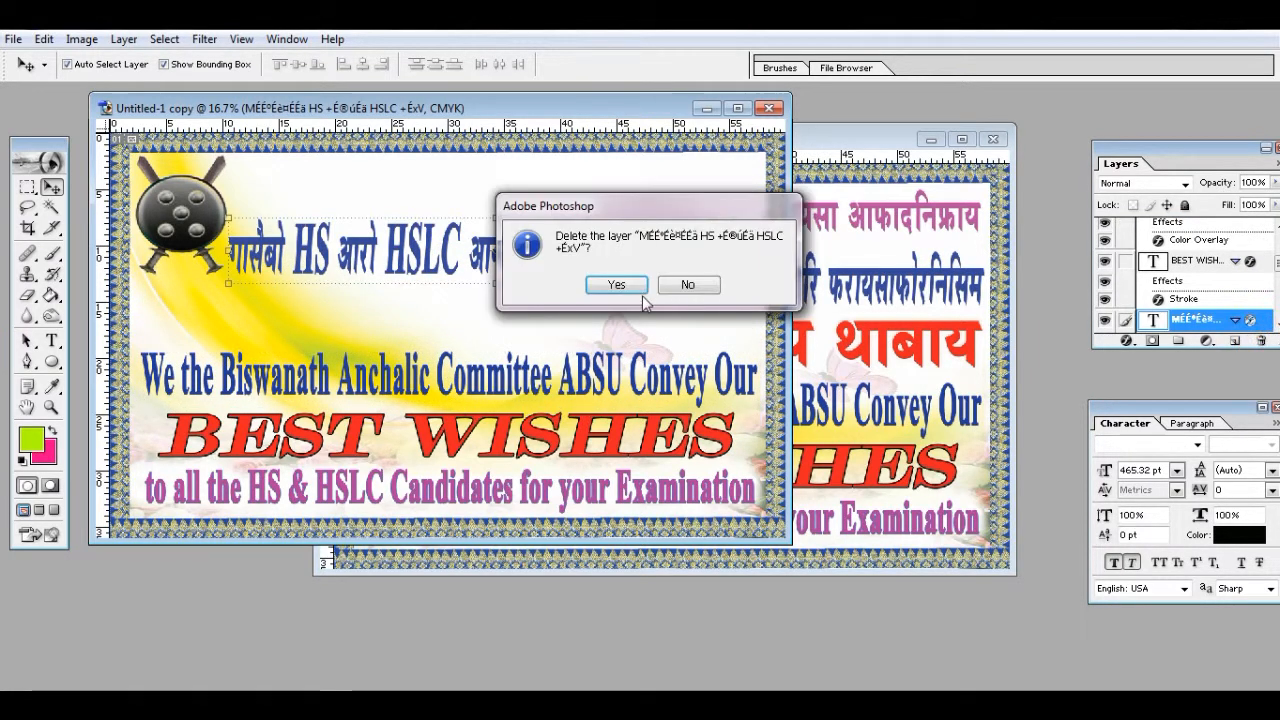
{"action": "left_click", "coordinate": [630, 285]}
Delete the "We the Biswanath Anchalic Committee ABSU Convey Our" and "BEST WISHES" text layers
{"action": "left_click", "coordinate": [452, 378]}
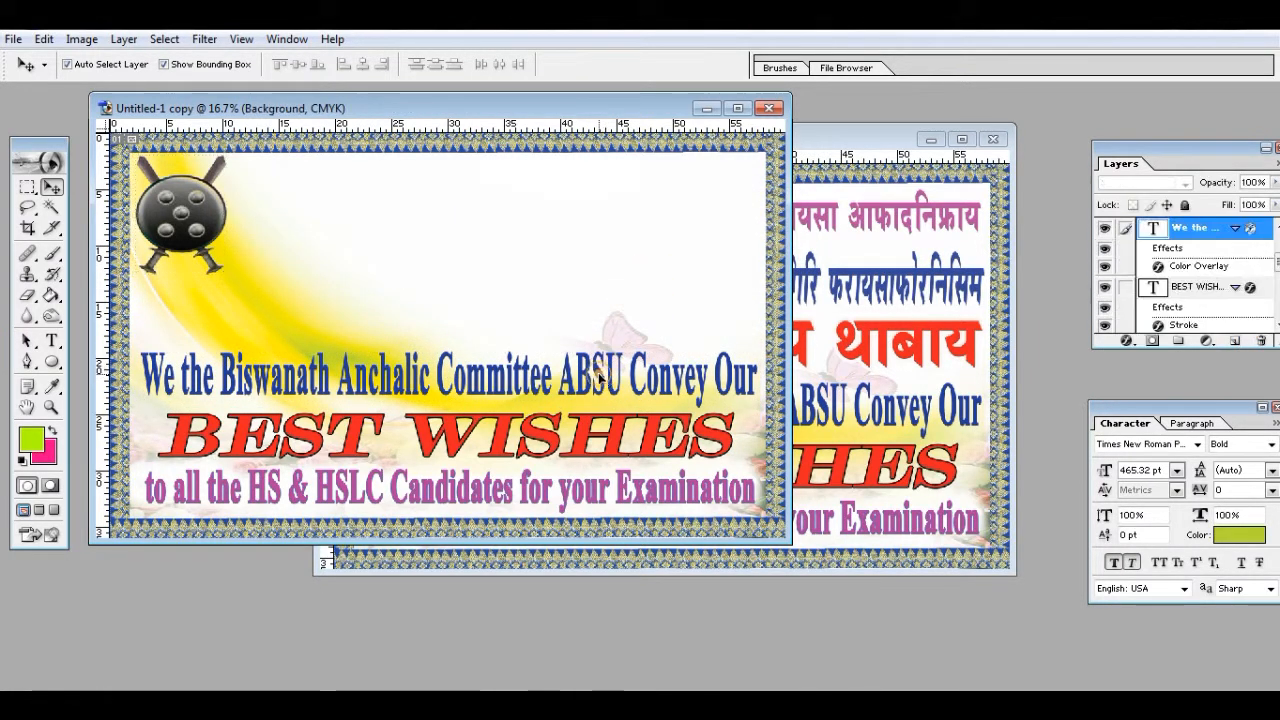
{"action": "left_click", "coordinate": [1259, 342]}
{"action": "left_click", "coordinate": [612, 284]}
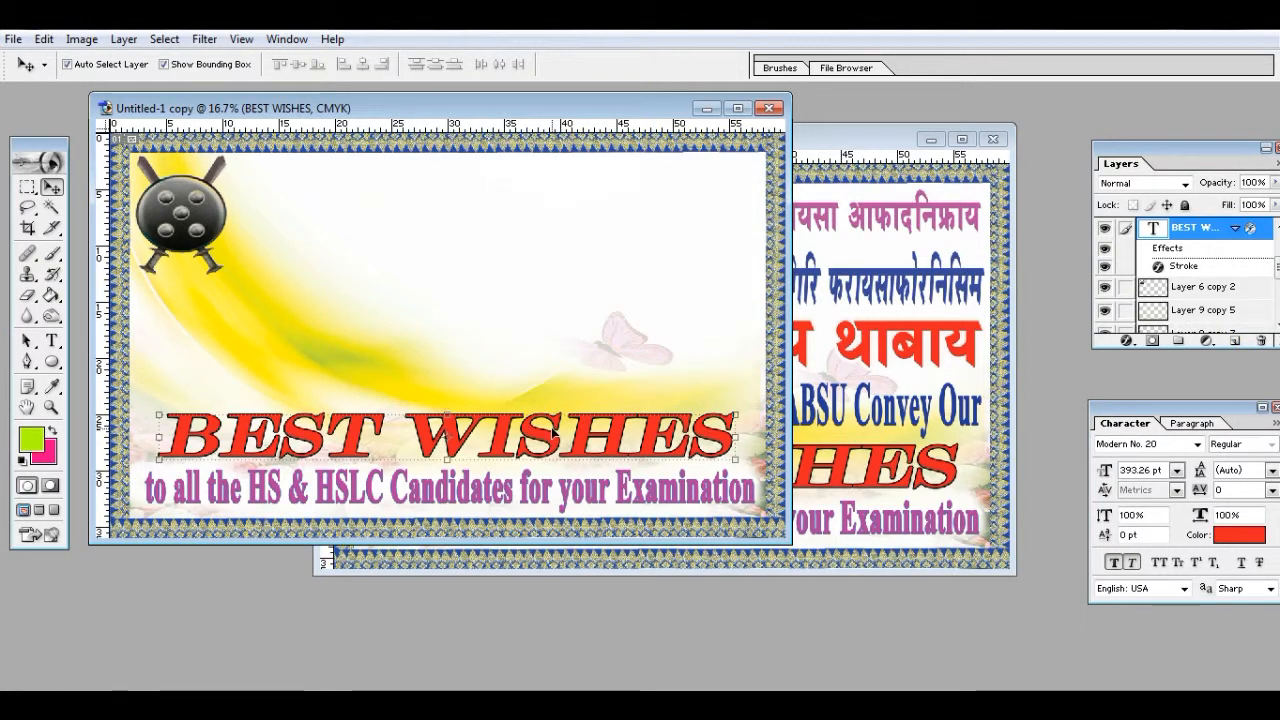
{"action": "left_click", "coordinate": [1259, 342]}
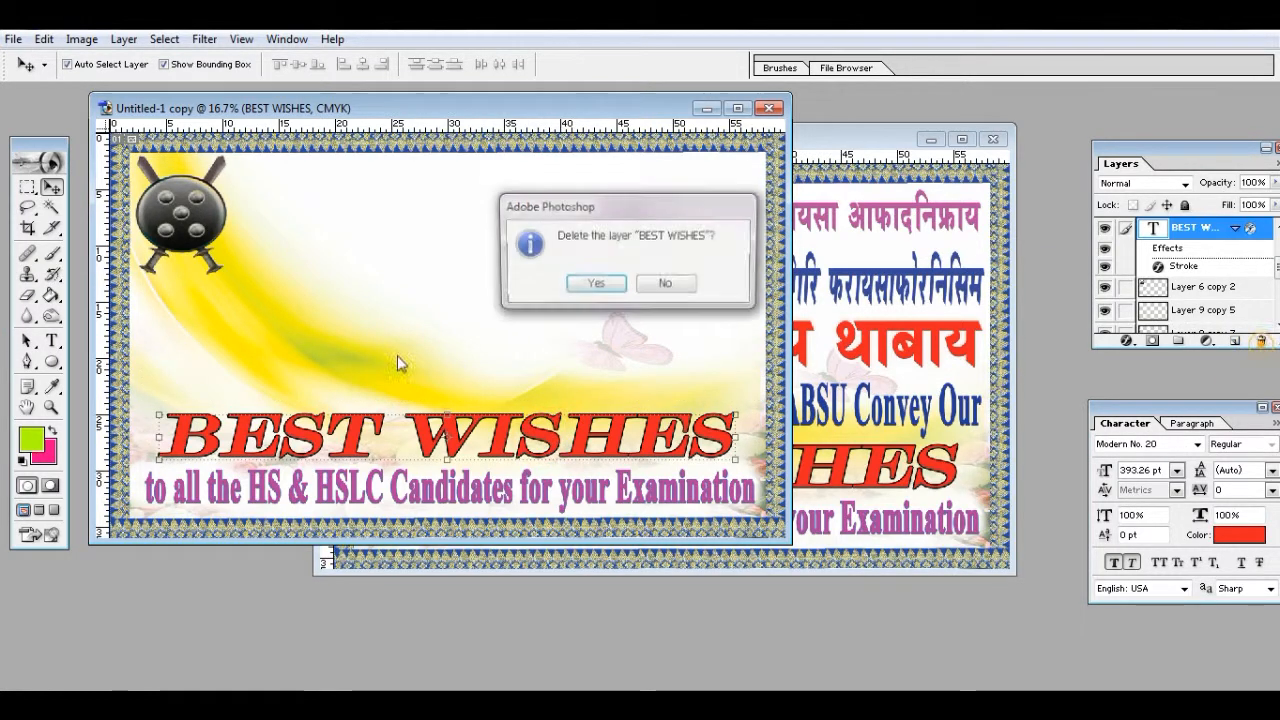
{"action": "left_click", "coordinate": [596, 283]}
Delete the "to all the HS & HSLC Candidates for your Examination" text layer
{"action": "left_click", "coordinate": [585, 494]}
{"action": "left_click", "coordinate": [645, 487]}
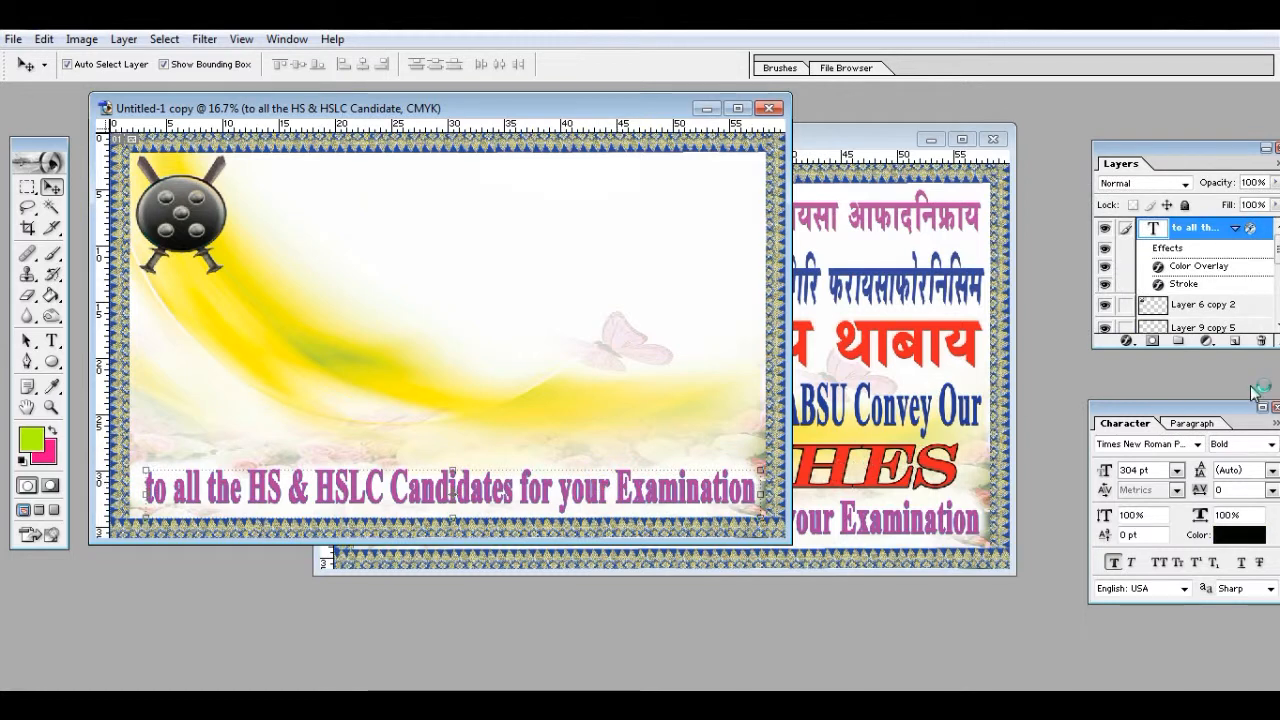
{"action": "left_click", "coordinate": [1259, 342]}
{"action": "left_click", "coordinate": [596, 284]}
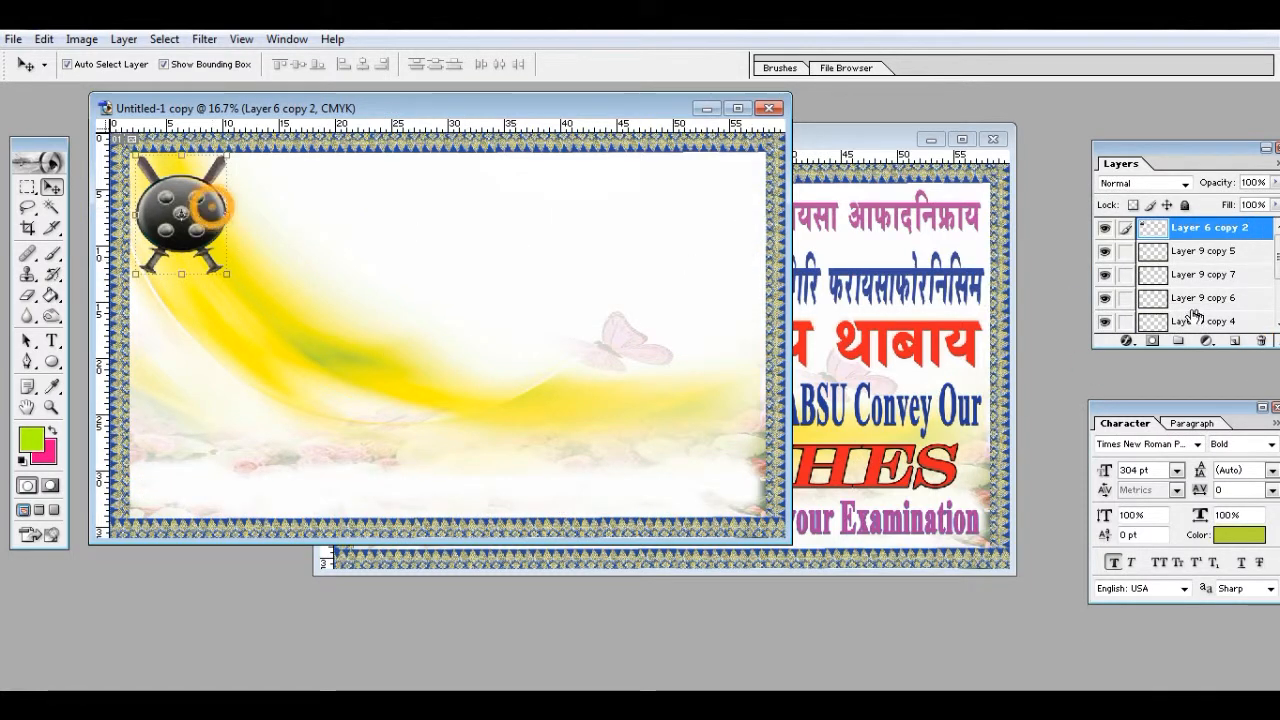
Delete the black shield emblem layer and the yellow wave layer, Layer 2
{"action": "left_click", "coordinate": [1259, 342]}
{"action": "left_click", "coordinate": [546, 389]}
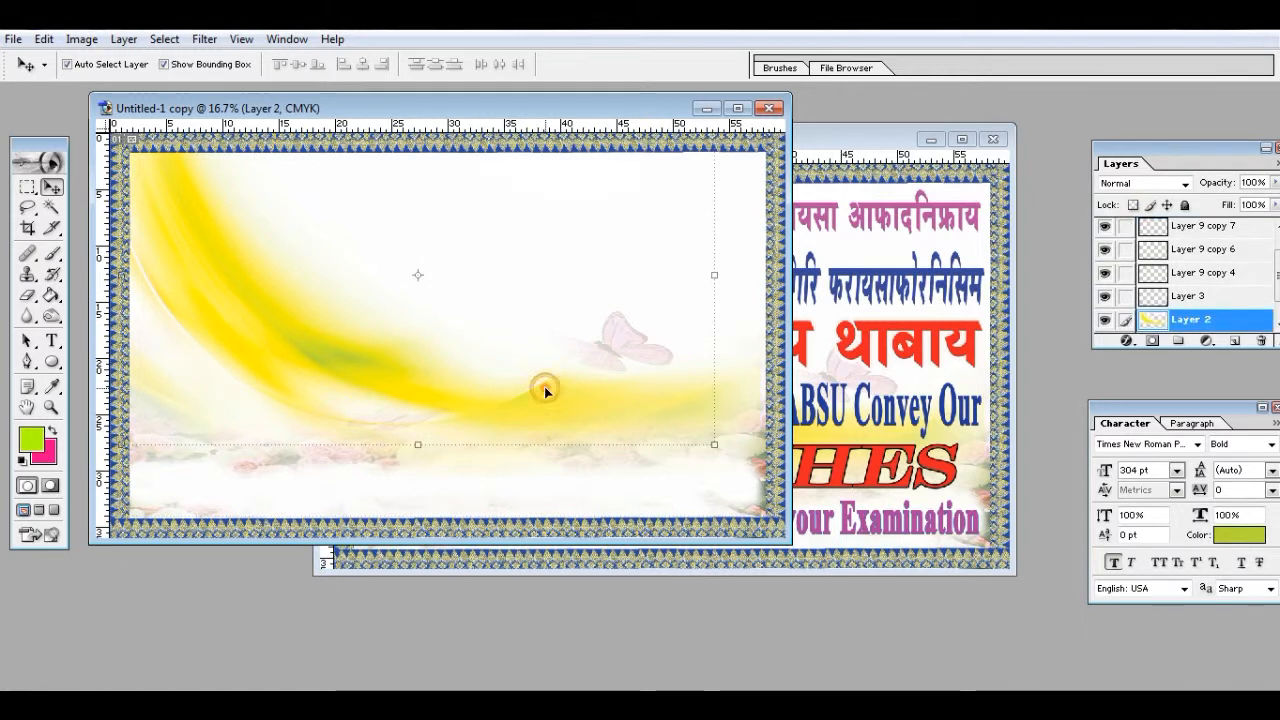
{"action": "left_click", "coordinate": [1259, 342]}
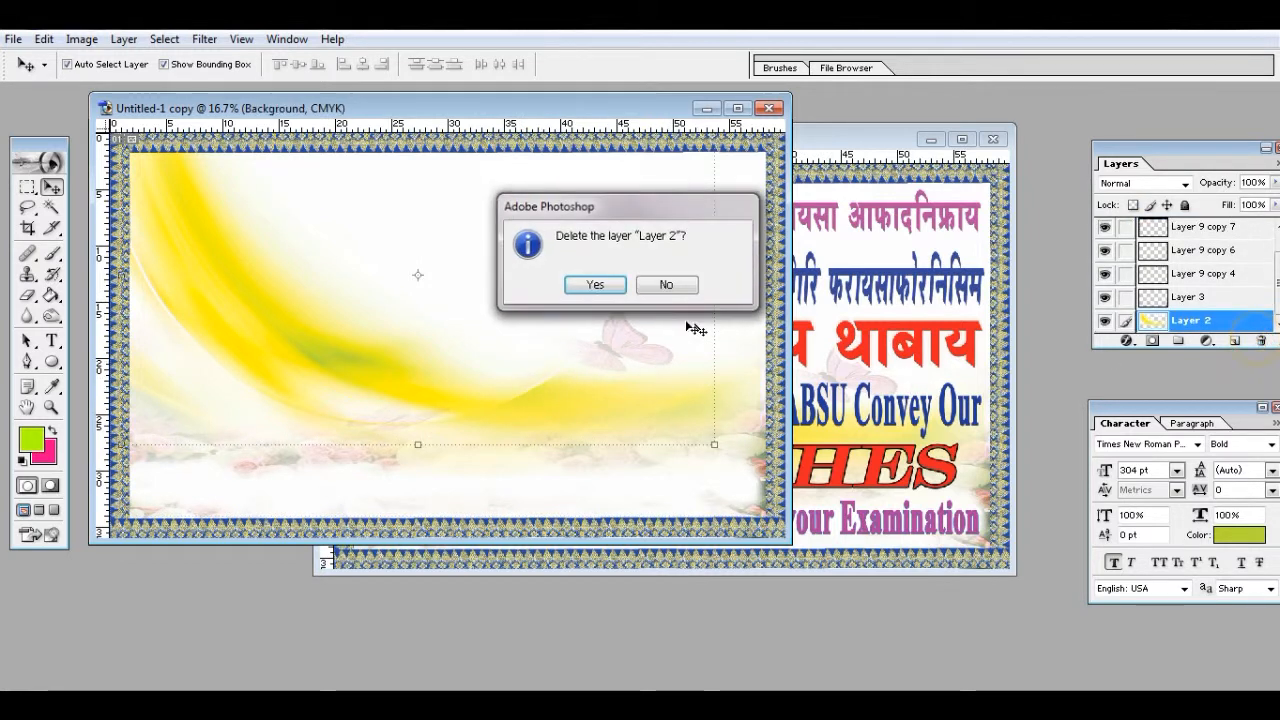
{"action": "left_click", "coordinate": [597, 281]}
Delete Layer 3 with the faint flowers and butterfly, leaving only the border on the white background
{"action": "left_click", "coordinate": [230, 450]}
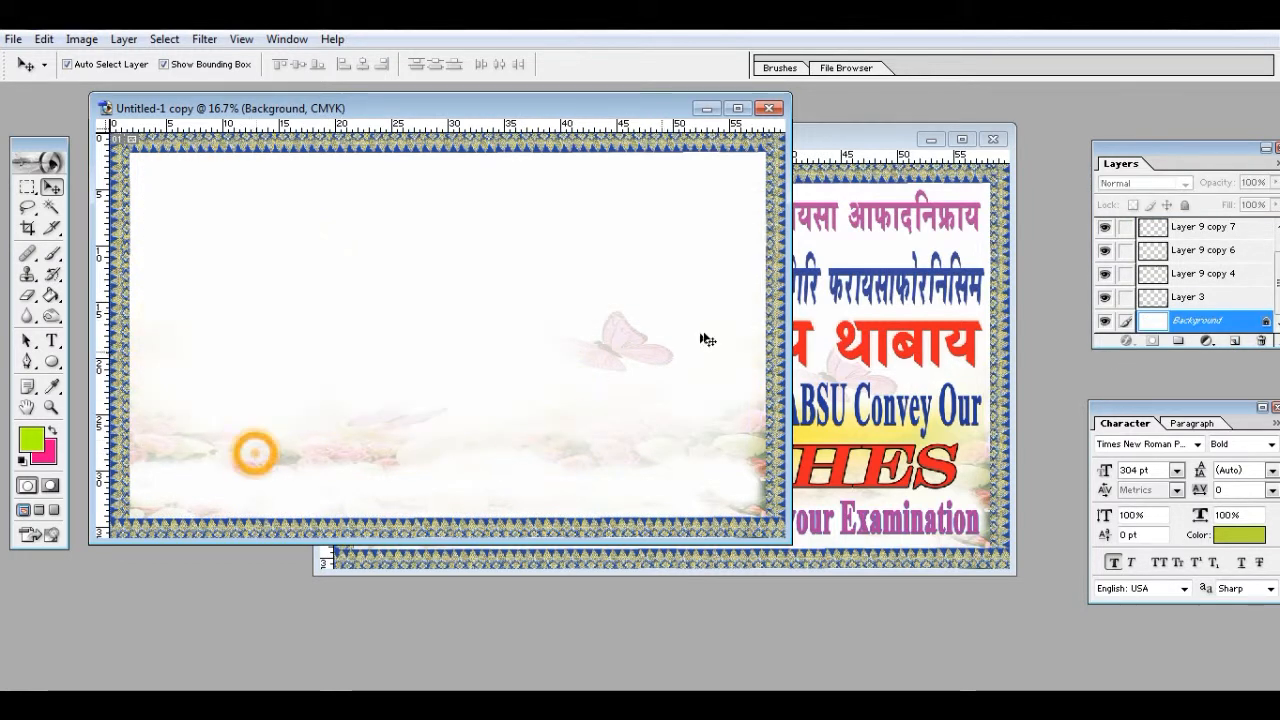
{"action": "right_click", "coordinate": [636, 357]}
{"action": "left_click", "coordinate": [663, 360]}
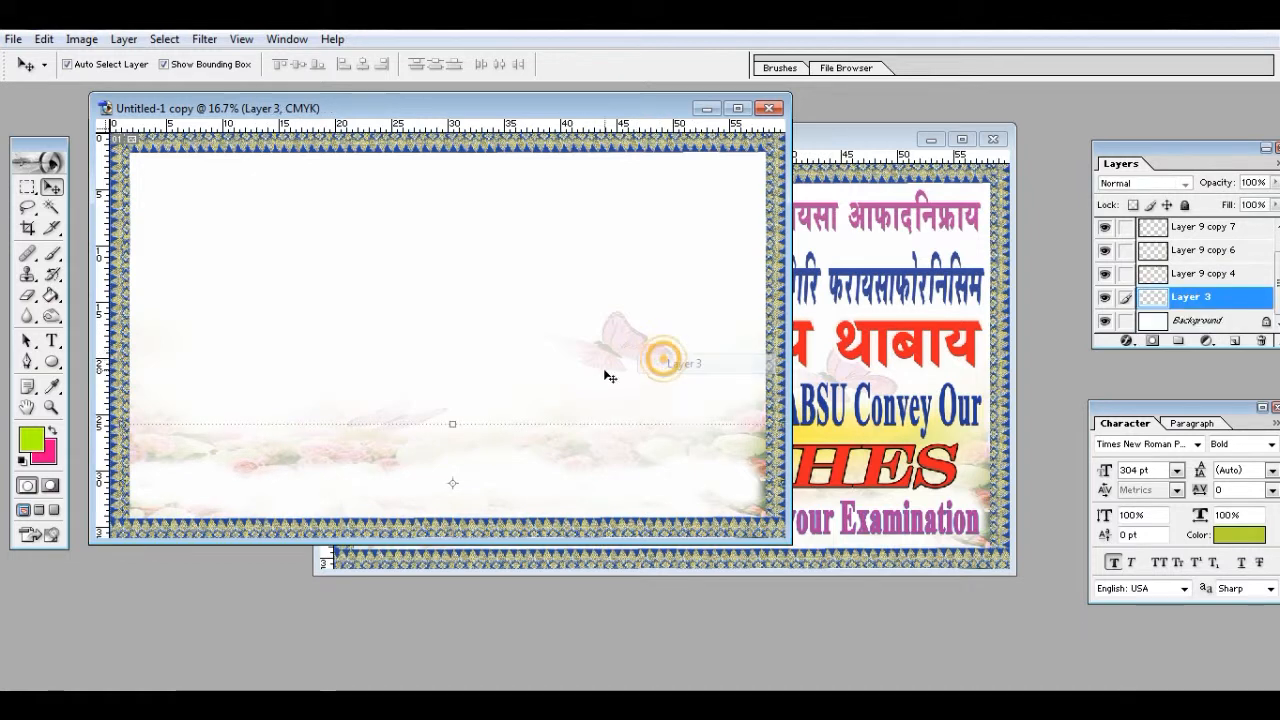
{"action": "left_click", "coordinate": [1261, 341]}
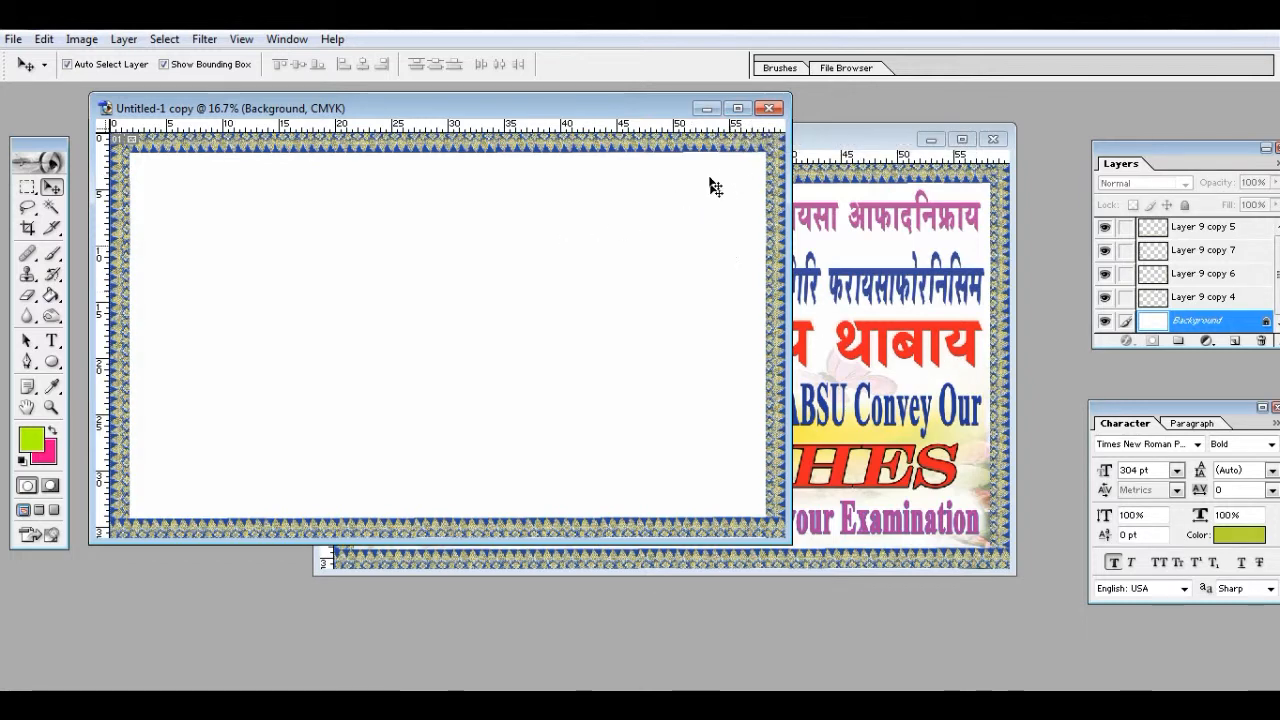
{"action": "left_click", "coordinate": [736, 109]}
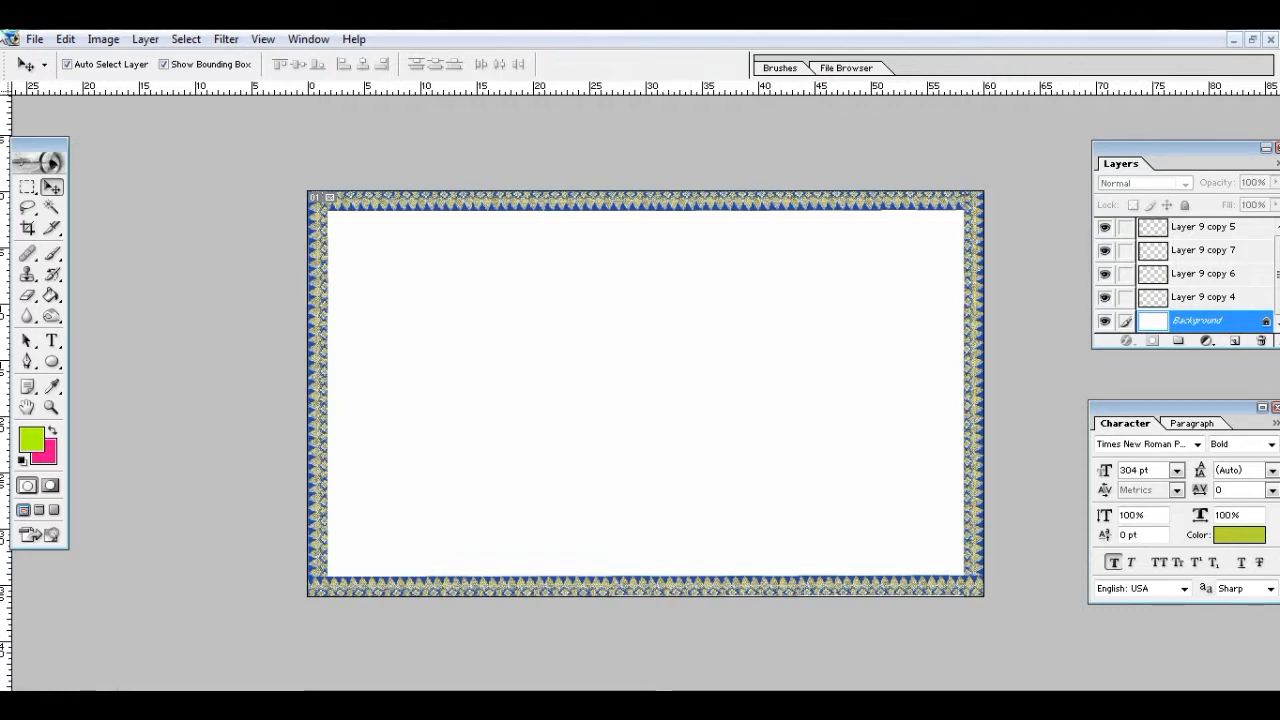
{"action": "left_click", "coordinate": [30, 38]}
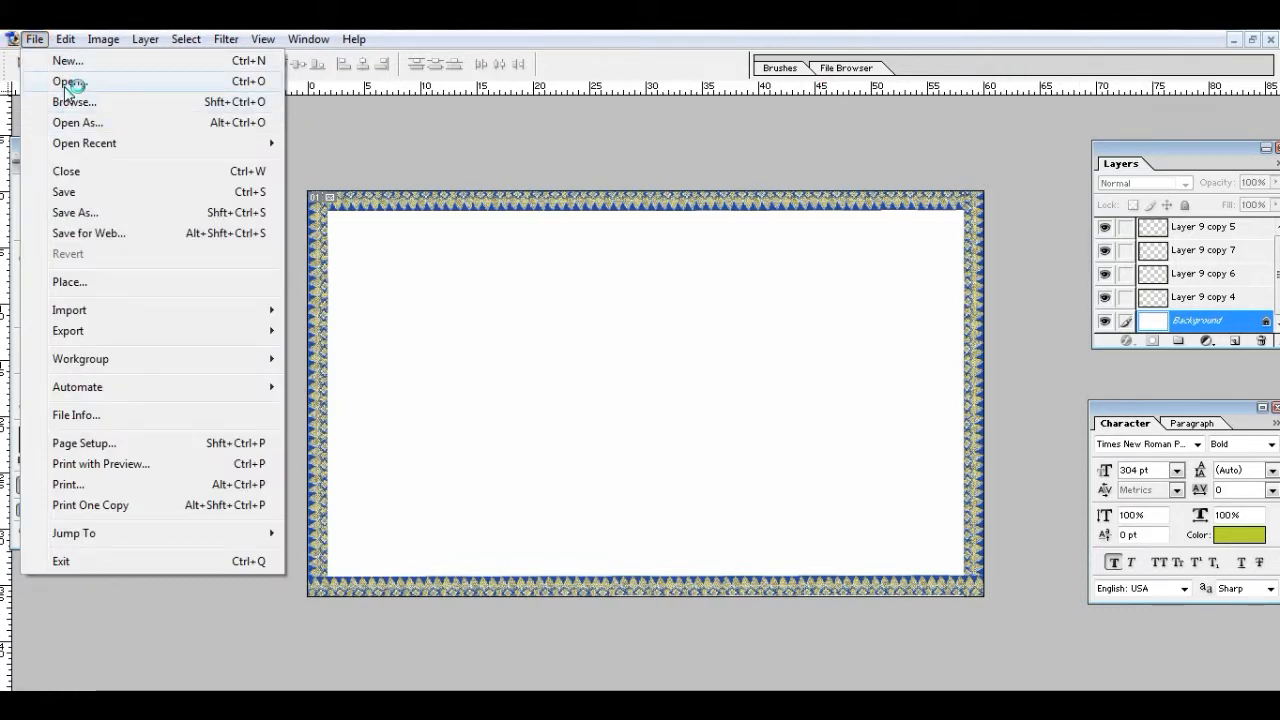
{"action": "left_click", "coordinate": [70, 84]}
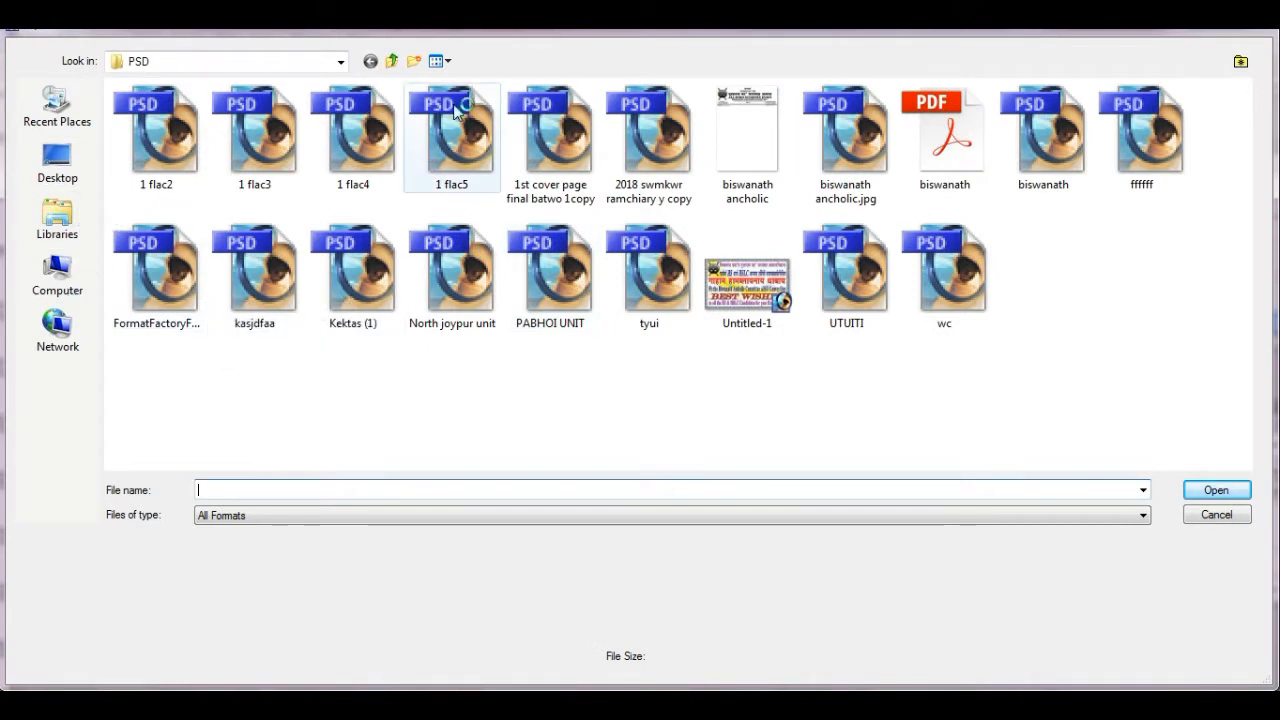
{"action": "left_click", "coordinate": [394, 62]}
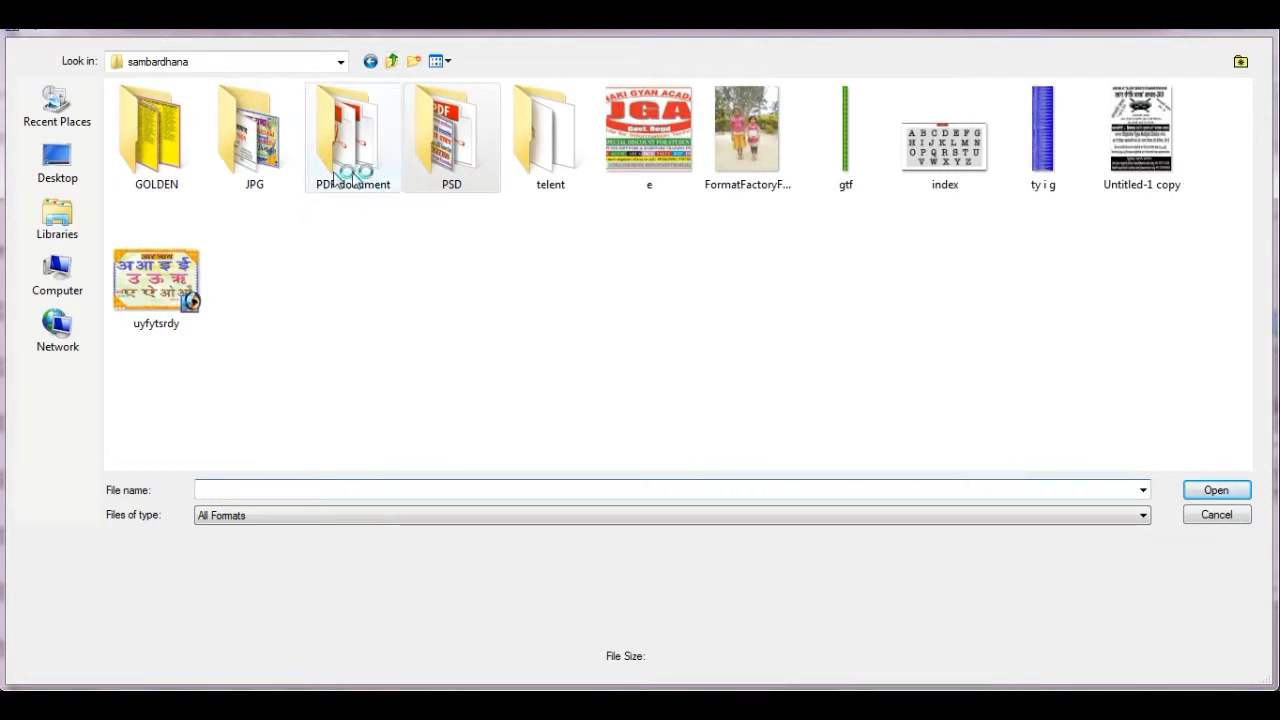
{"action": "left_click", "coordinate": [1250, 31]}
{"action": "left_click", "coordinate": [1251, 41]}
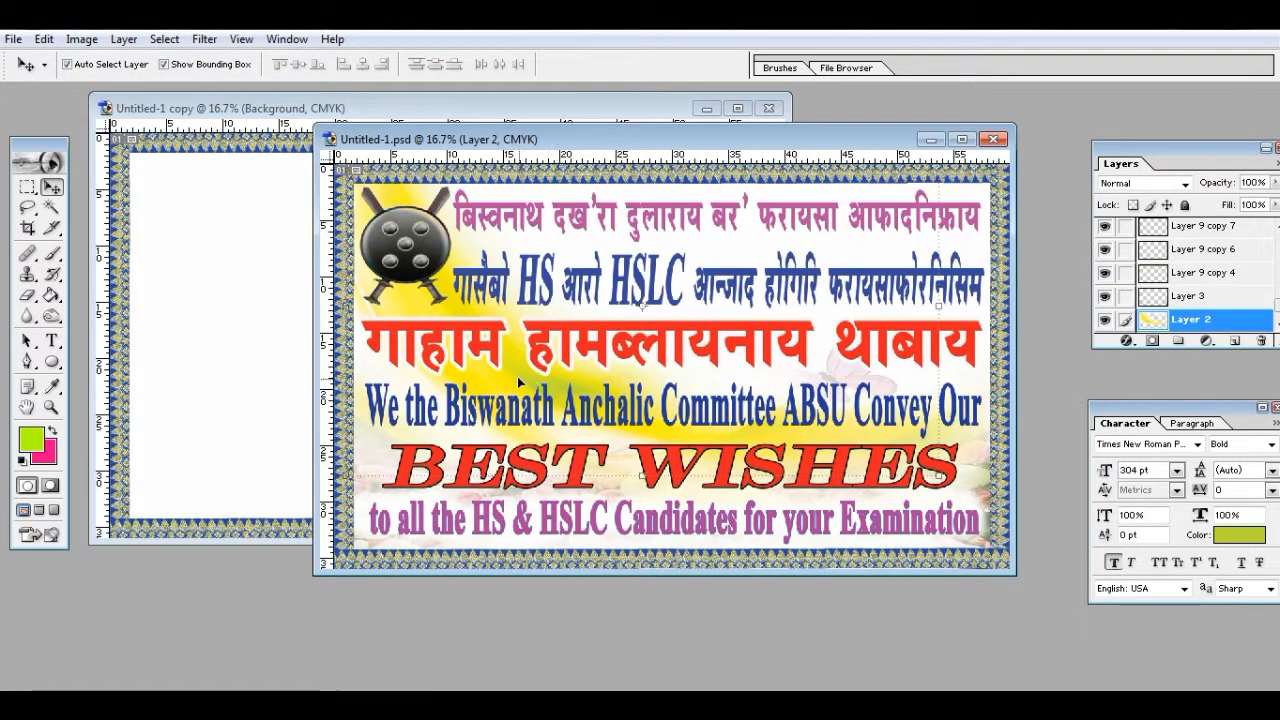
Copy the yellow wave layer from Untitled-1.psd into Untitled-1 copy and position it against the frame's upper-left corner
{"action": "right_click", "coordinate": [518, 378]}
{"action": "left_click", "coordinate": [492, 372]}
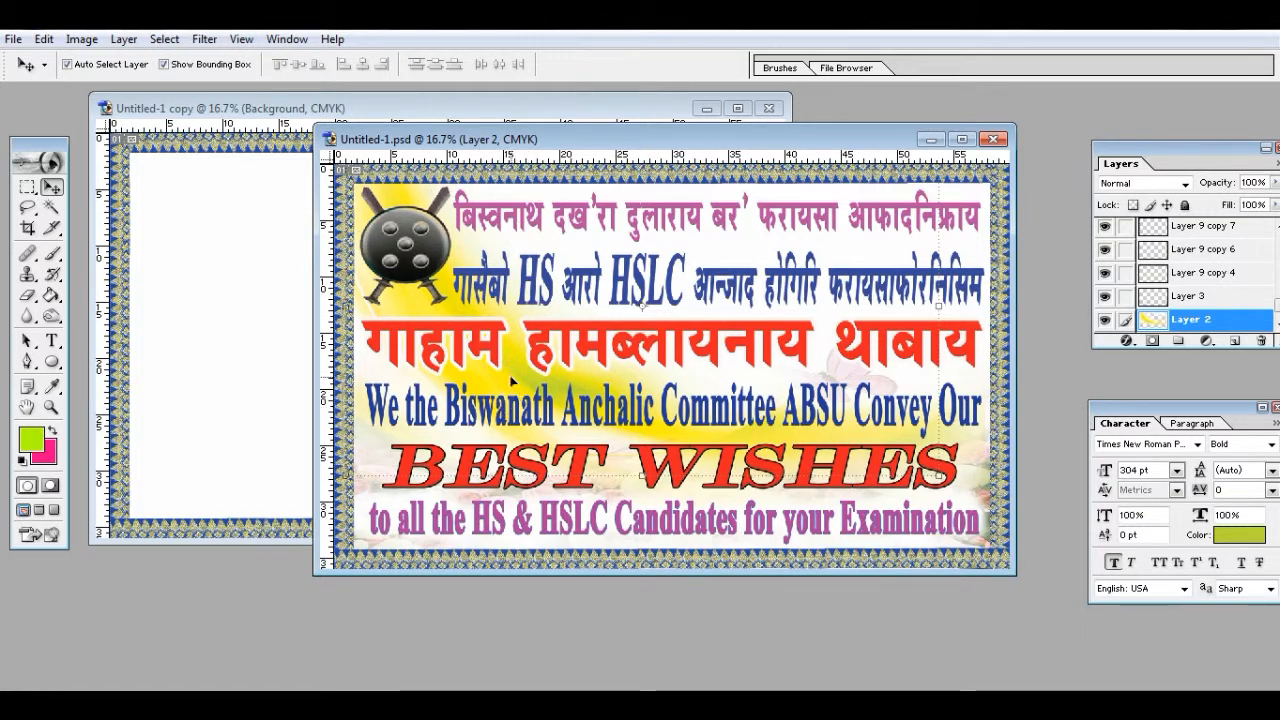
{"action": "mouse_move", "coordinate": [512, 380]}
{"action": "left_mouse_down"}
{"action": "mouse_move", "coordinate": [491, 385]}
{"action": "mouse_move", "coordinate": [535, 389]}
{"action": "mouse_move", "coordinate": [434, 392]}
{"action": "mouse_move", "coordinate": [304, 338]}
{"action": "left_mouse_up"}
{"action": "left_click", "coordinate": [737, 108]}
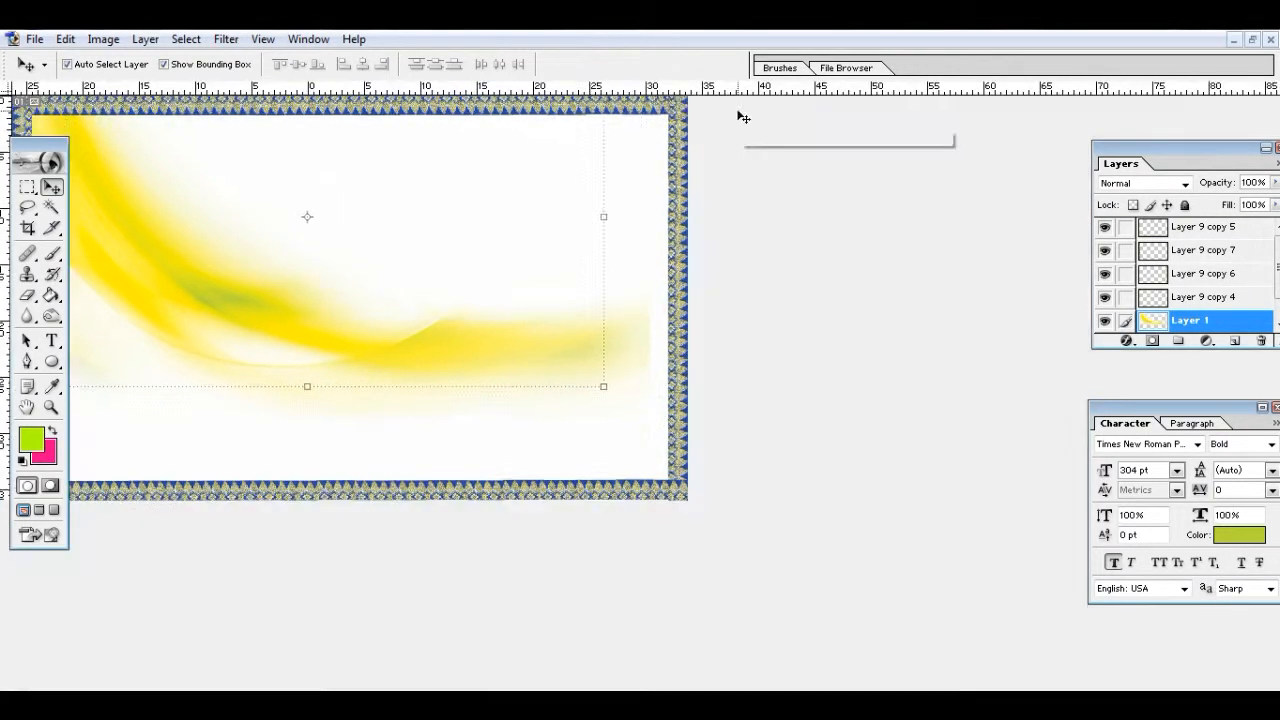
{"action": "left_click_drag", "start_coordinate": [442, 324], "coordinate": [456, 389]}
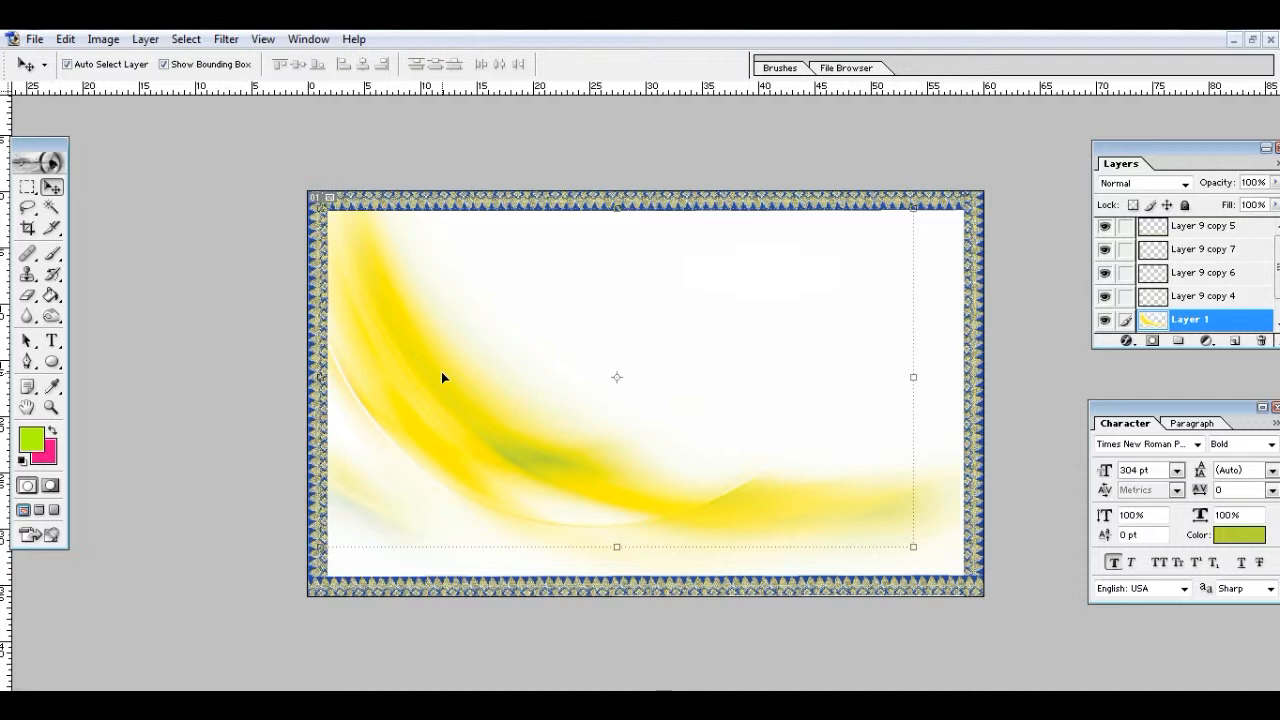
Send the yellow wave layer behind the border layers and enlarge it to fill the whole frame
{"action": "key", "text": "ctrl+shift+bracketright"}
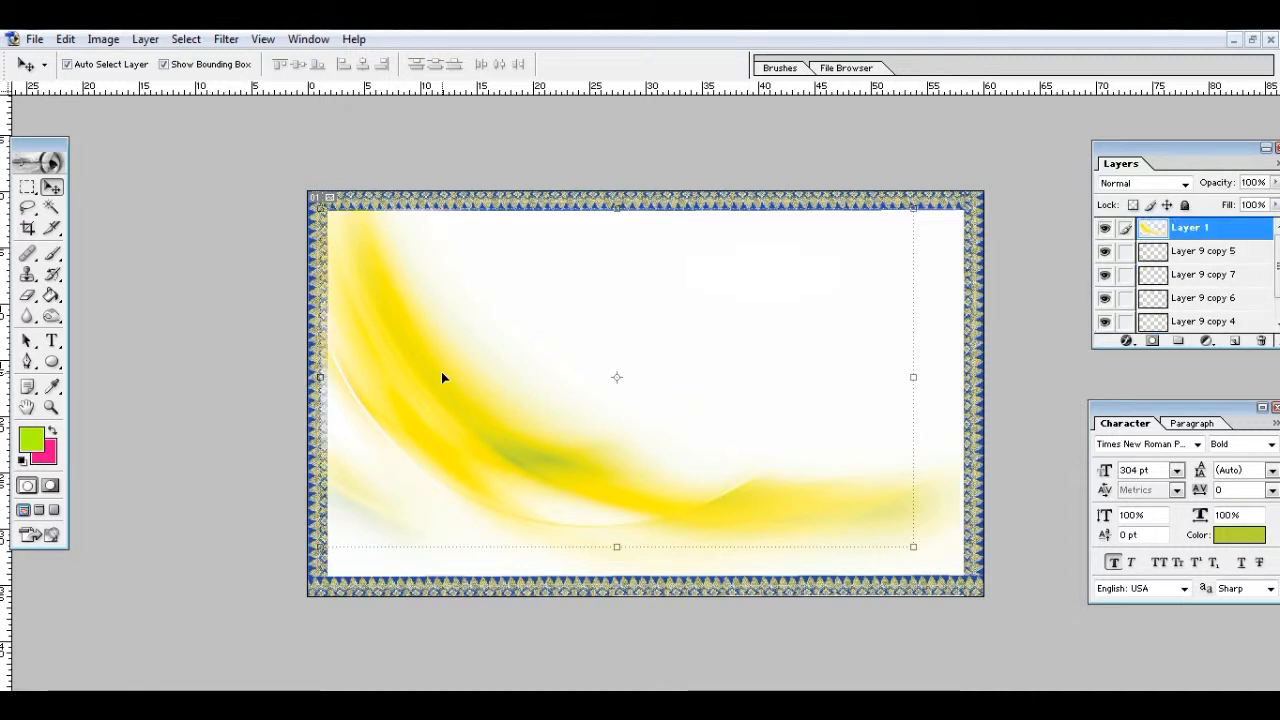
{"action": "key", "text": "ctrl+shift+bracketleft"}
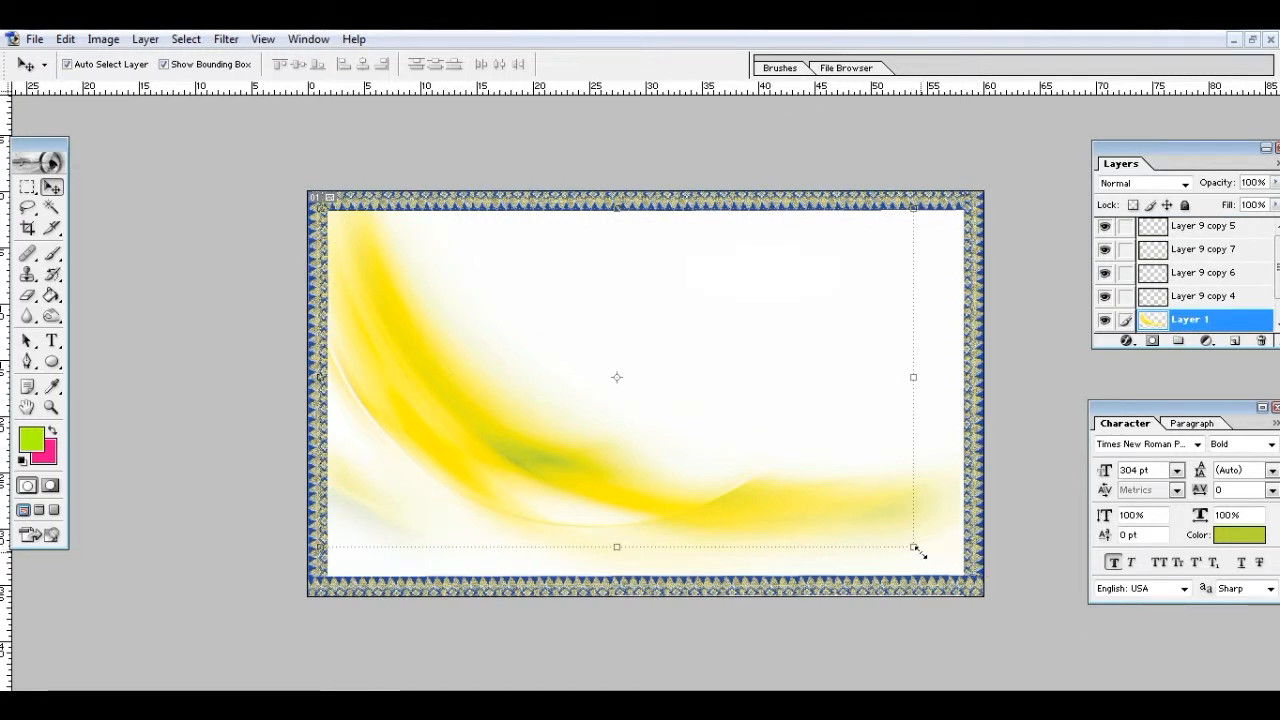
{"action": "left_click_drag", "start_coordinate": [918, 551], "coordinate": [977, 588]}
{"action": "left_click", "coordinate": [735, 64]}
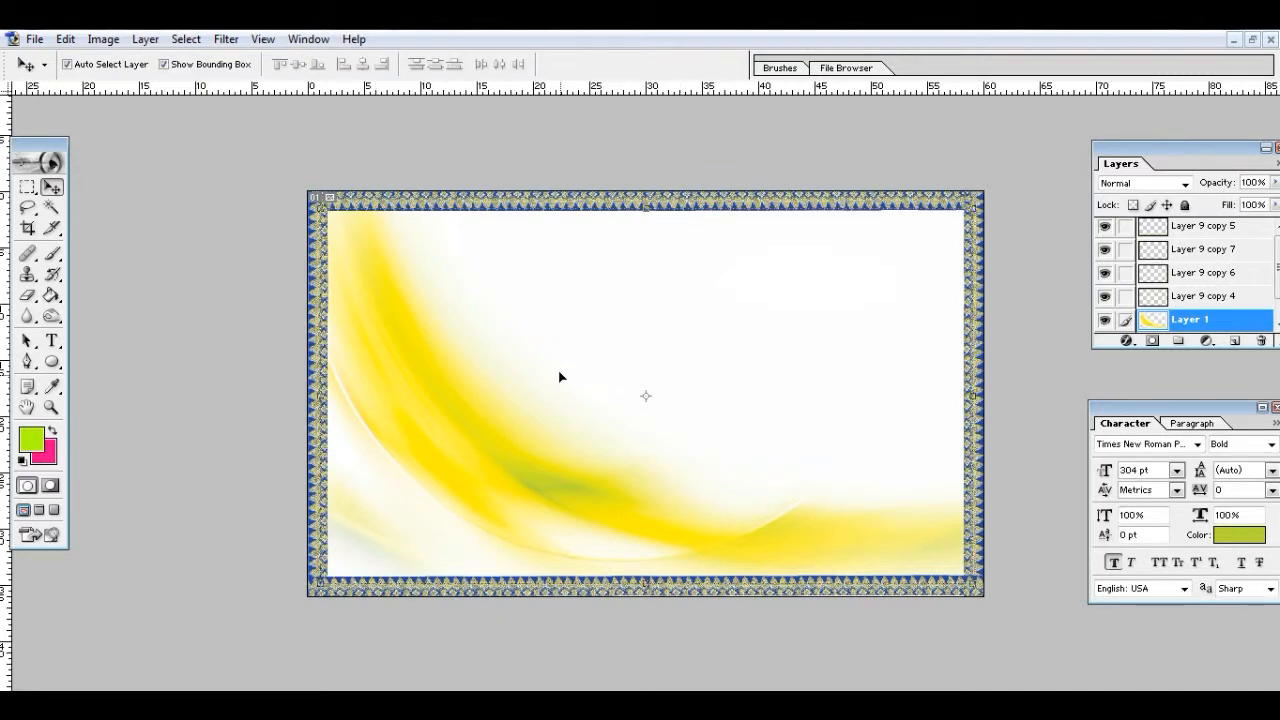
Launch LEAP Office with the Default user name and dismiss its Tips and Tricks window
{"action": "left_click", "coordinate": [14, 688]}
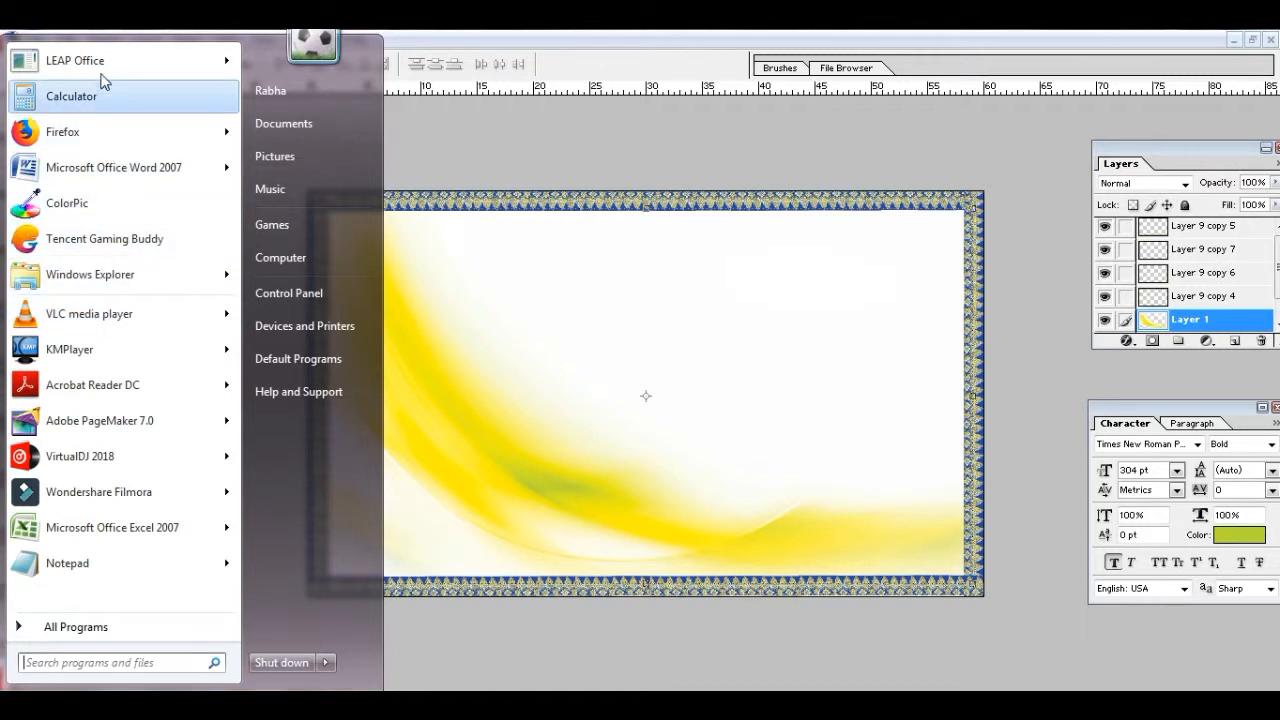
{"action": "key", "text": "Escape"}
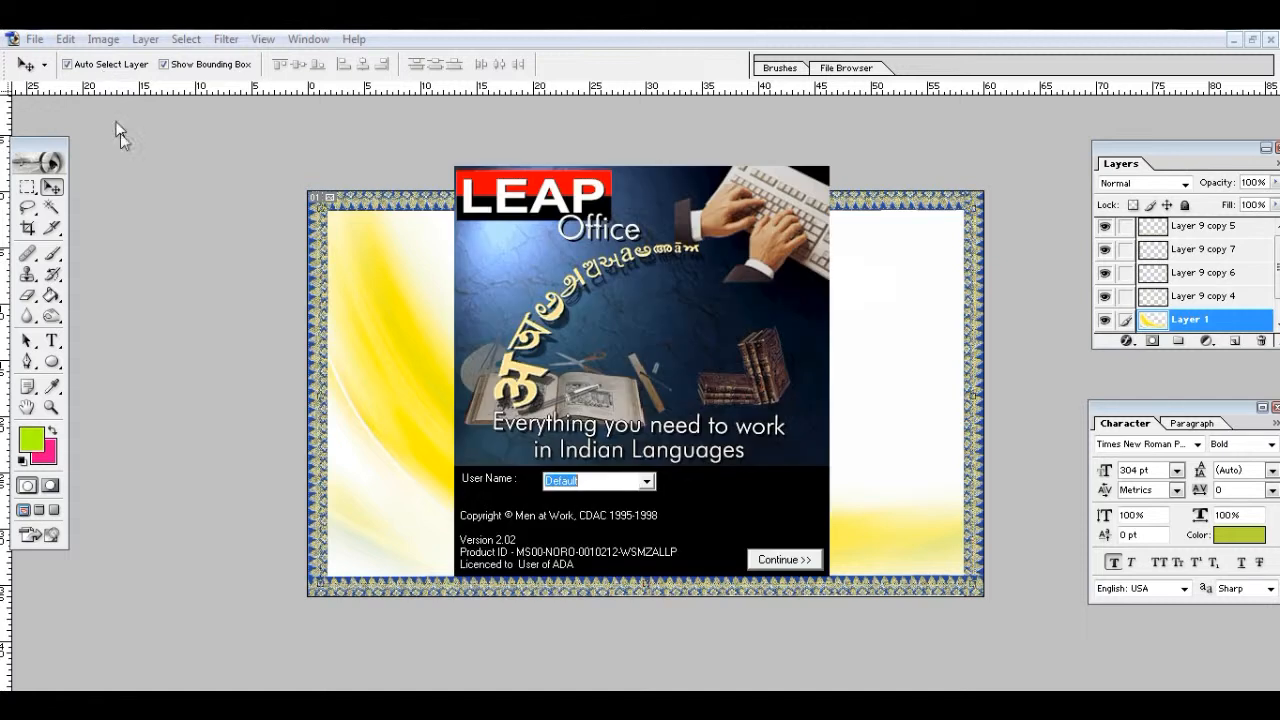
{"action": "left_click", "coordinate": [779, 558]}
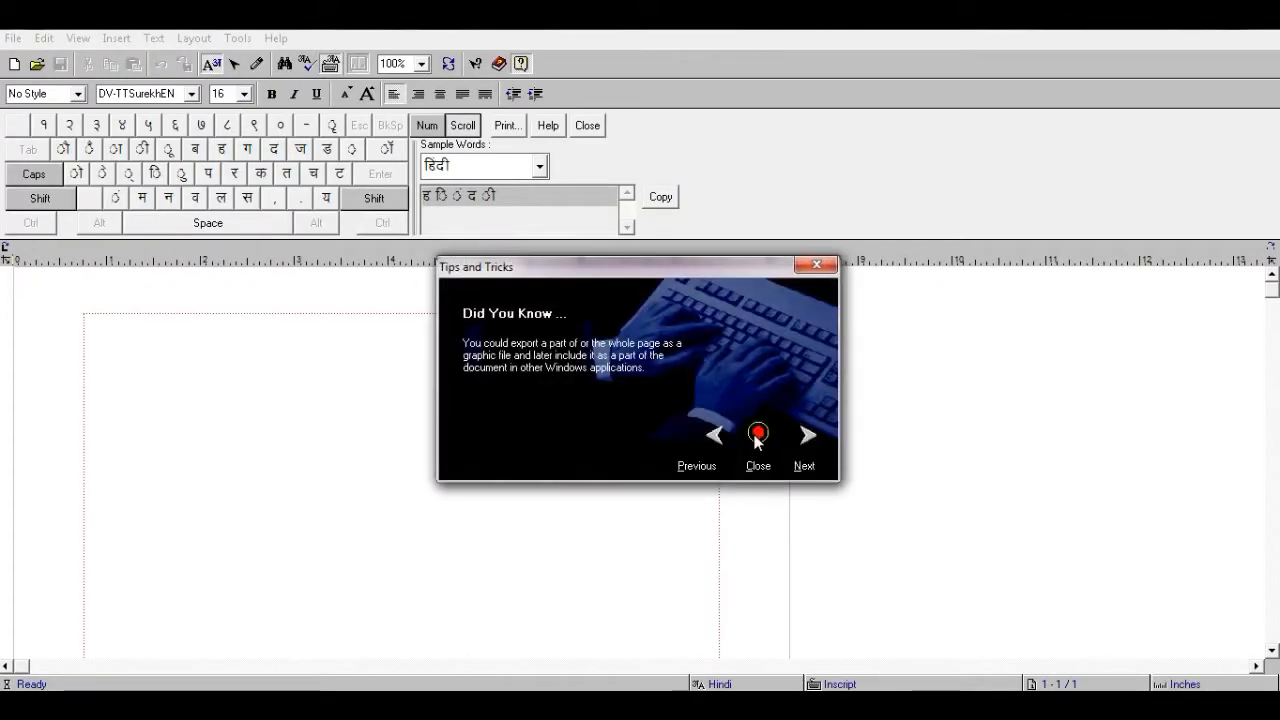
{"action": "left_click", "coordinate": [757, 437]}
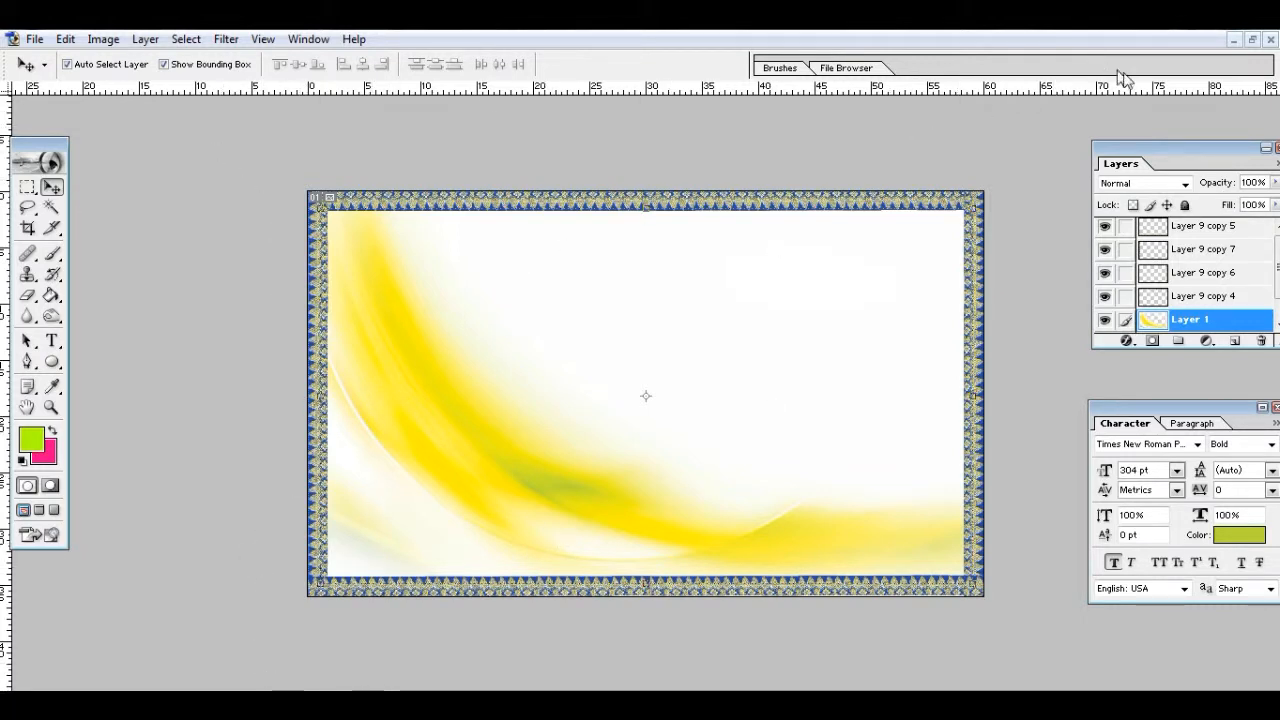
Un-maximize Untitled-1 copy and bring Untitled-1.psd to the front to read the first Hindi line of the original banner
{"action": "left_click", "coordinate": [1252, 40]}
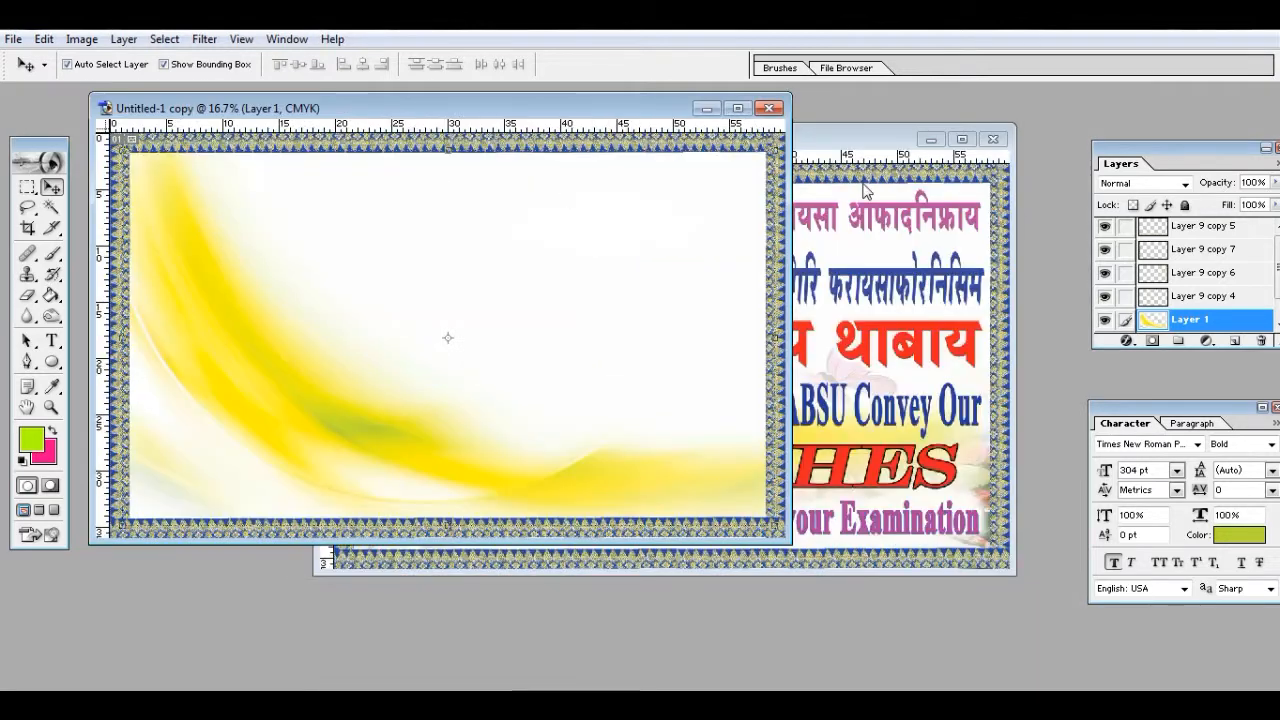
{"action": "key", "text": "ctrl+Tab"}
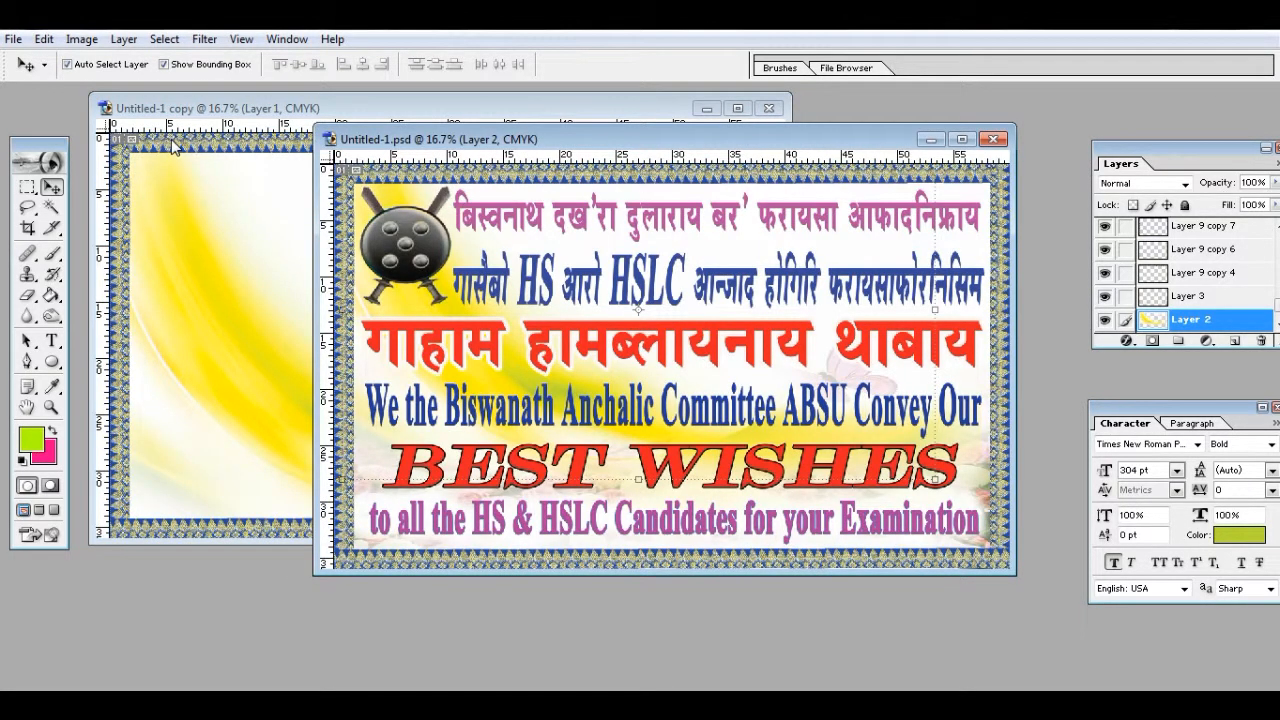
{"action": "left_click", "coordinate": [226, 120]}
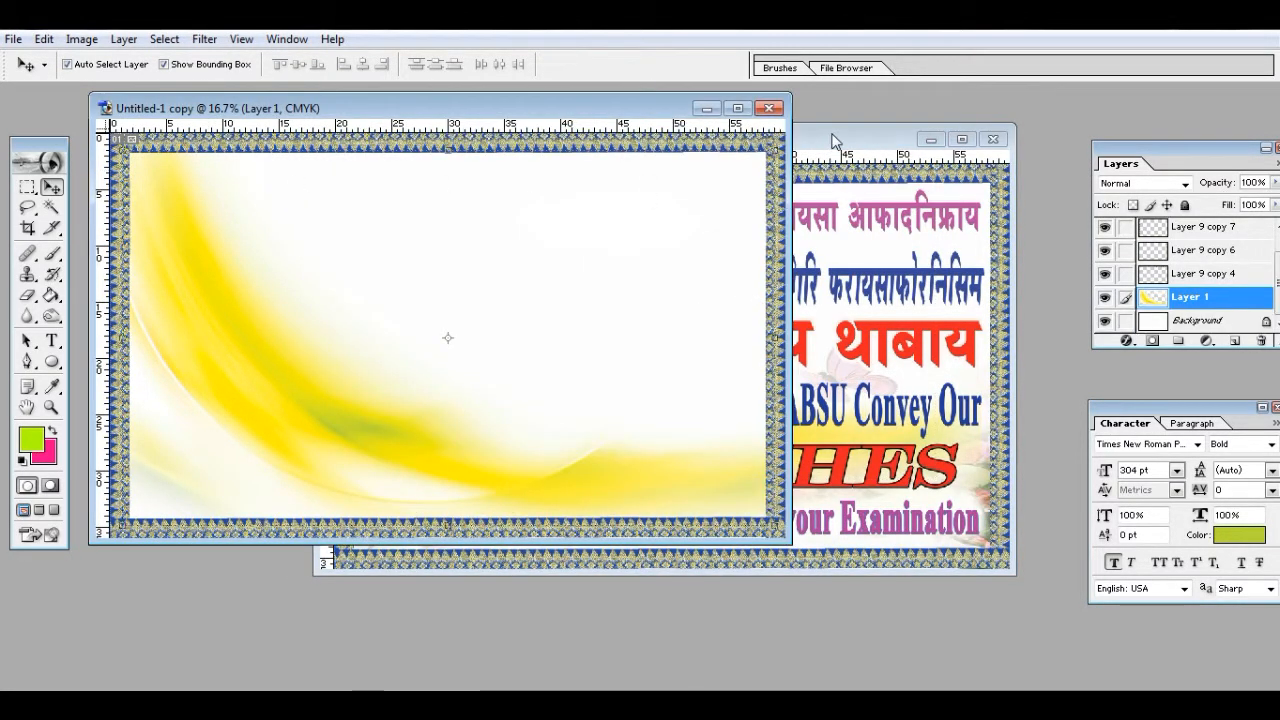
{"action": "key", "text": "ctrl+Tab"}
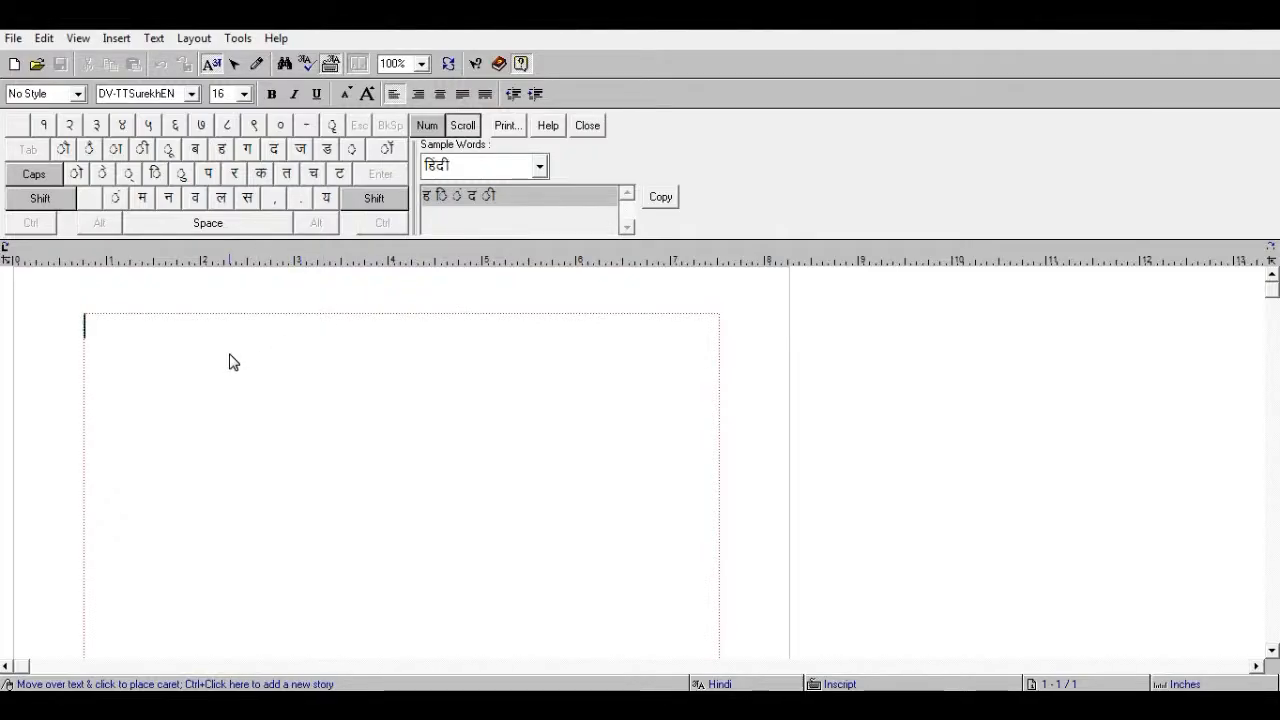
In LEAP Office, enter the Hindi line "बिस्वनाथ धदखरा दुलाराय बर फरायसा आफादनिफ्राय" at the start of the blank page
{"action": "type", "text": "बिस"}
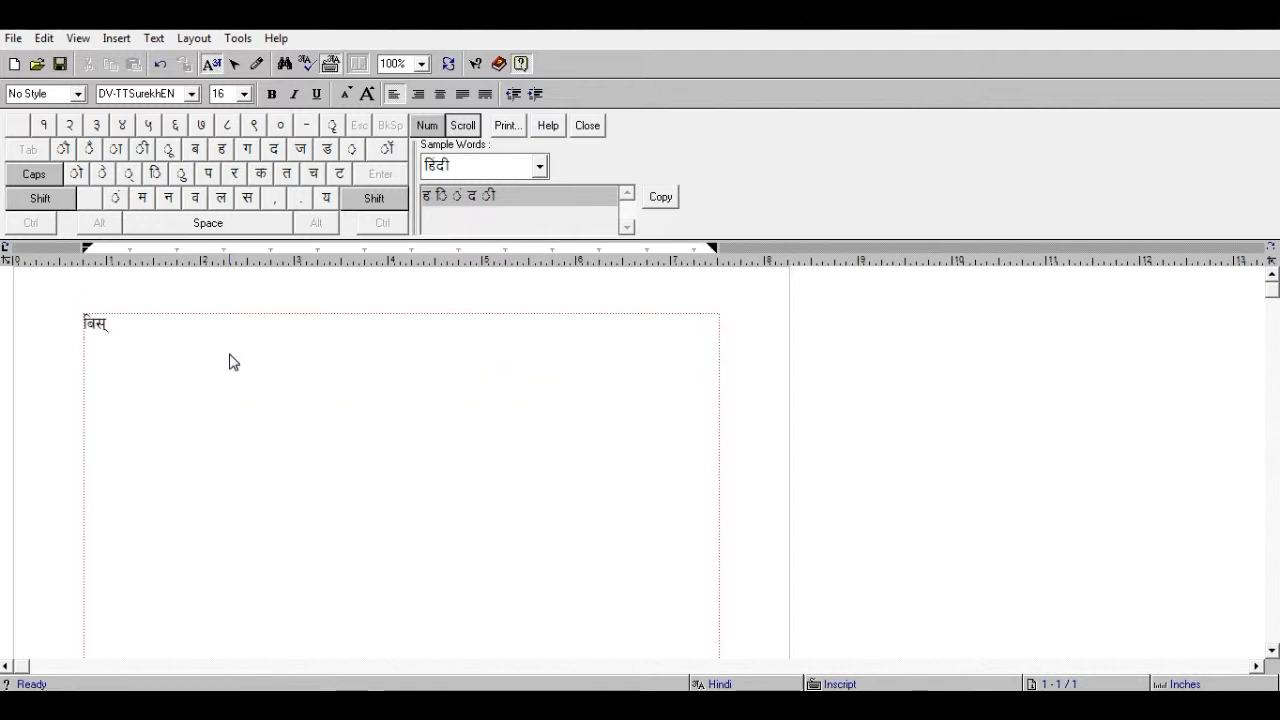
{"action": "type", "text": "्वनाथ"}
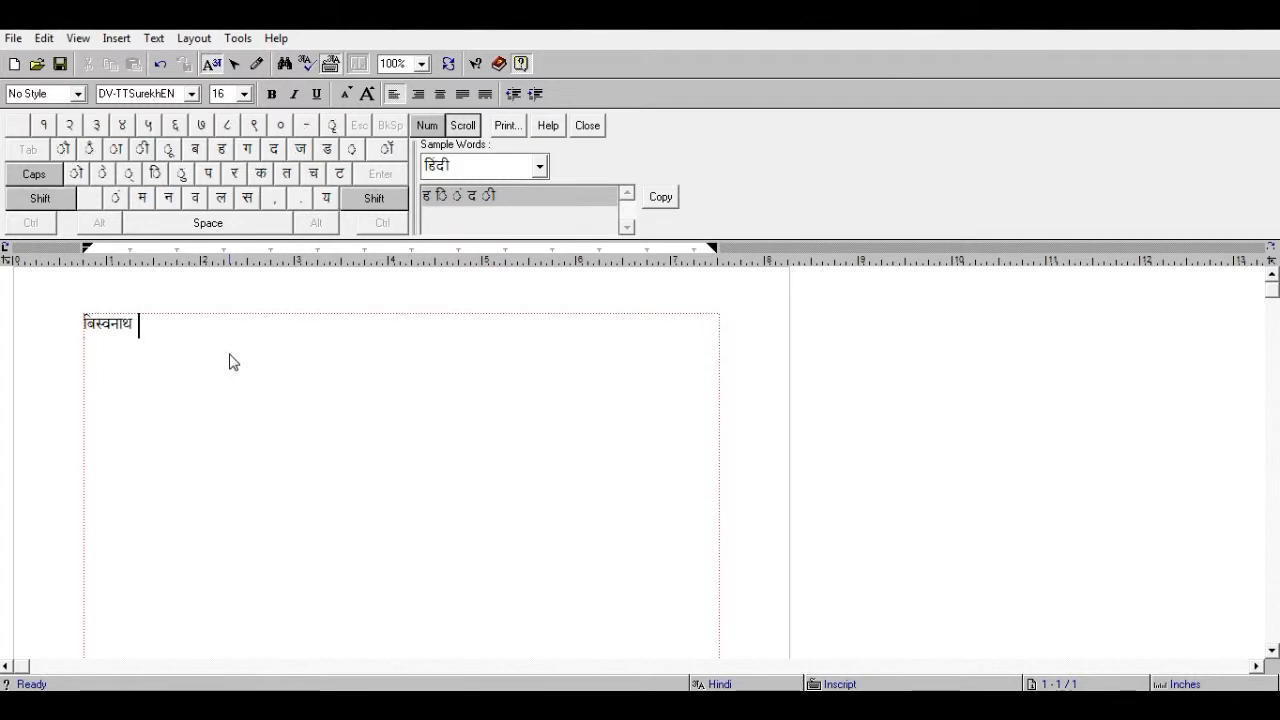
{"action": "type", "text": " धदखरा दुला"}
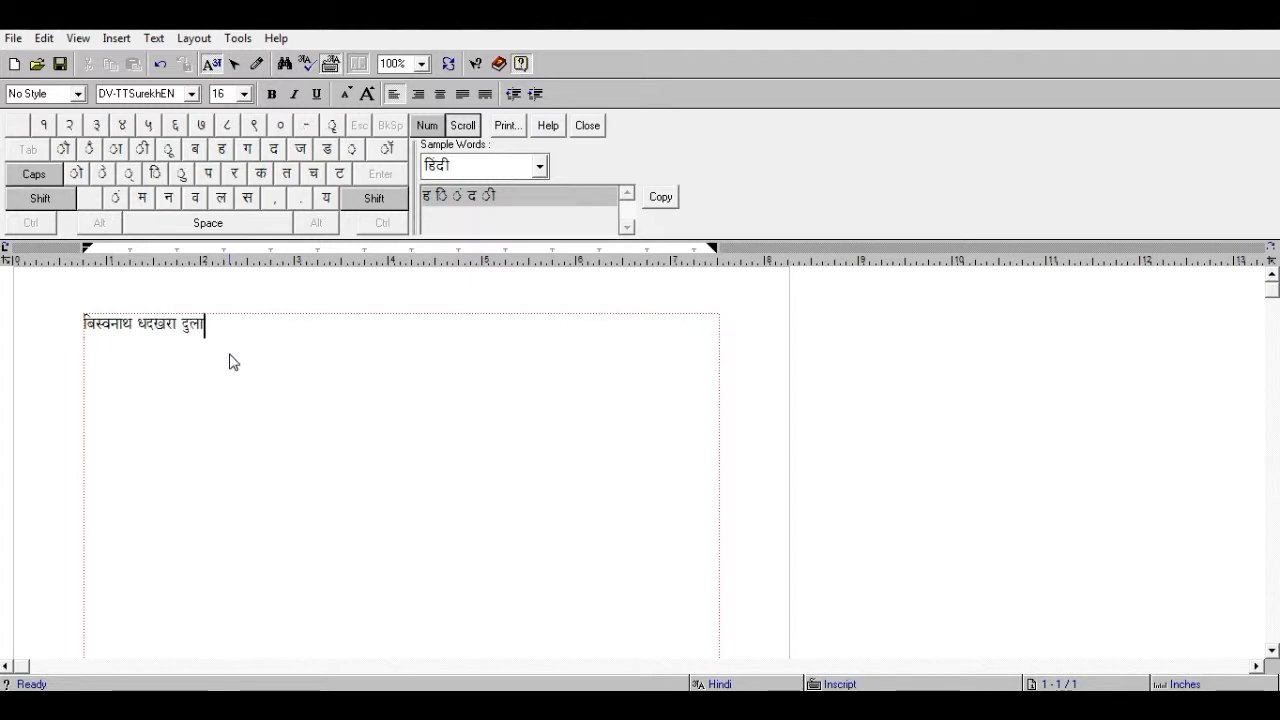
{"action": "type", "text": "राय ब"}
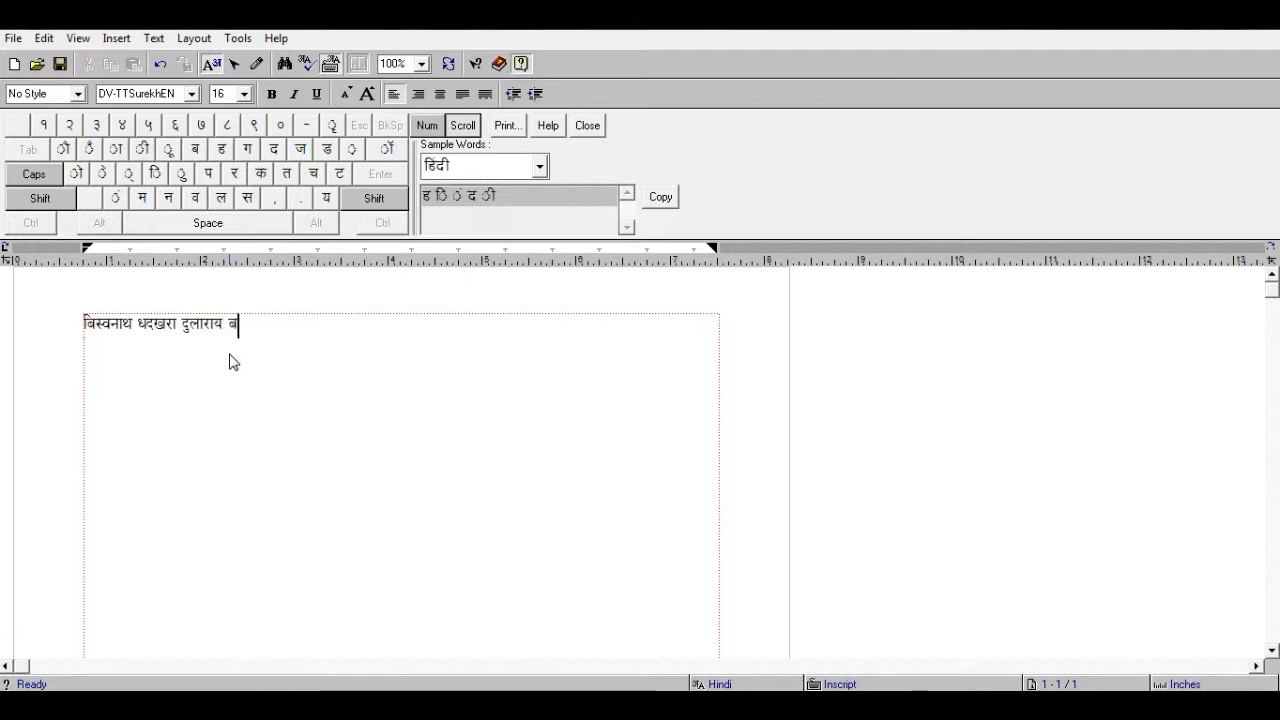
{"action": "type", "text": "र"}
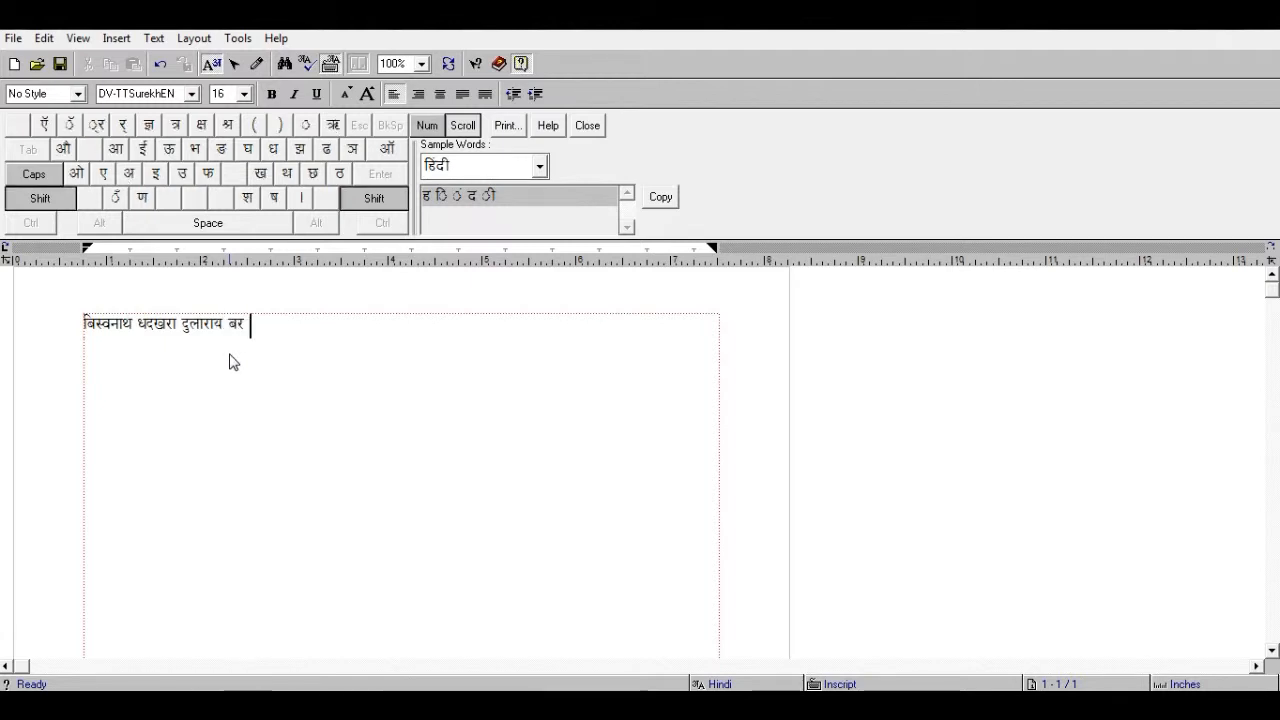
{"action": "type", "text": " फराय"}
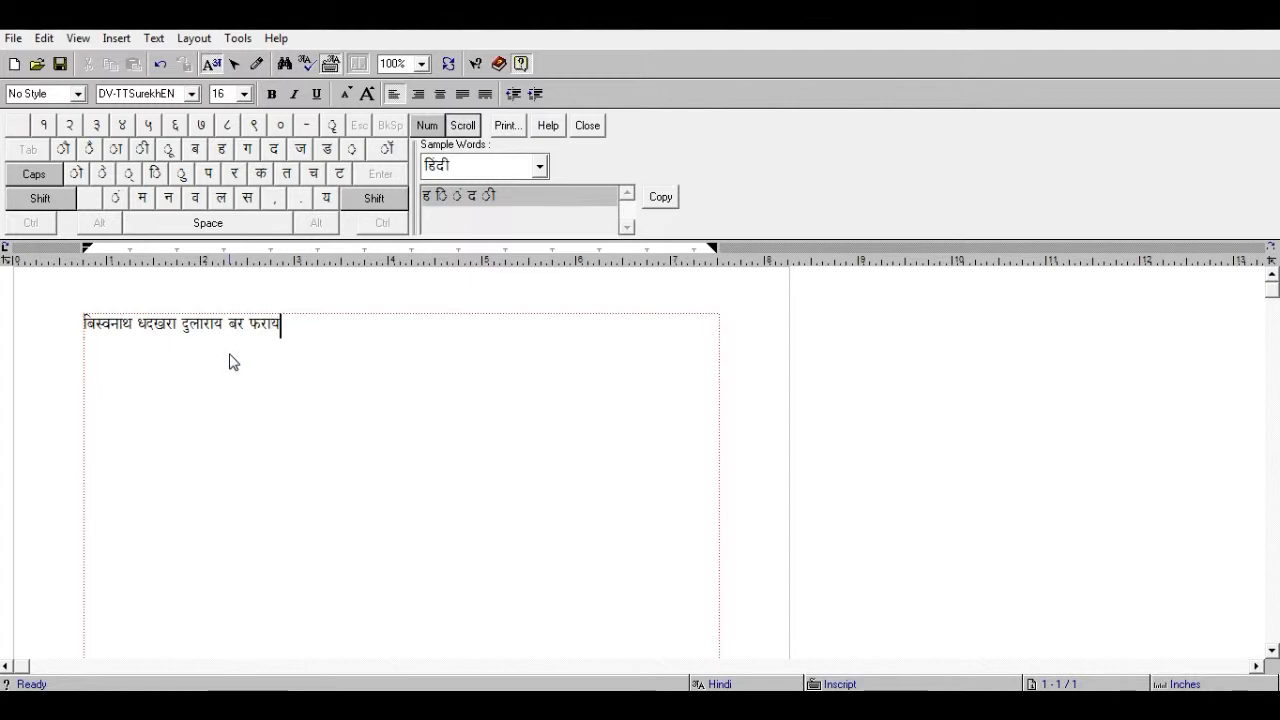
{"action": "type", "text": "सा आफ"}
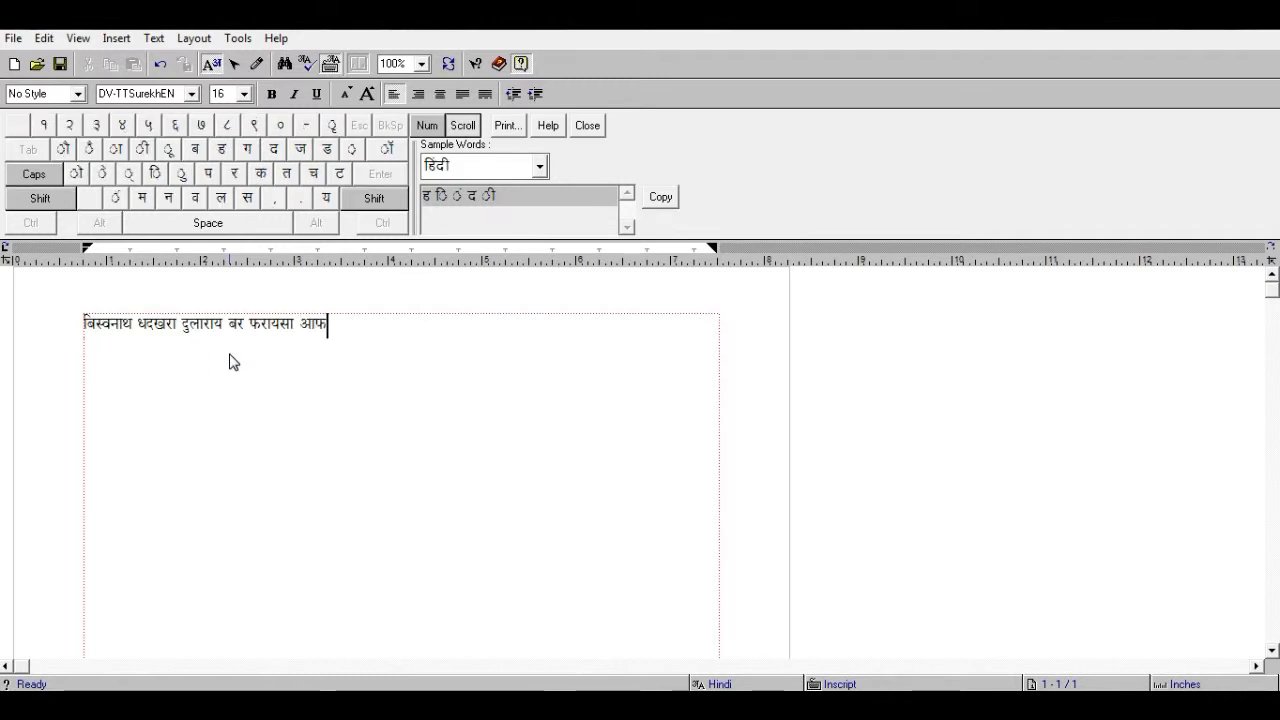
{"action": "type", "text": "ोा"}
{"action": "type", "text": "निप्रा"}
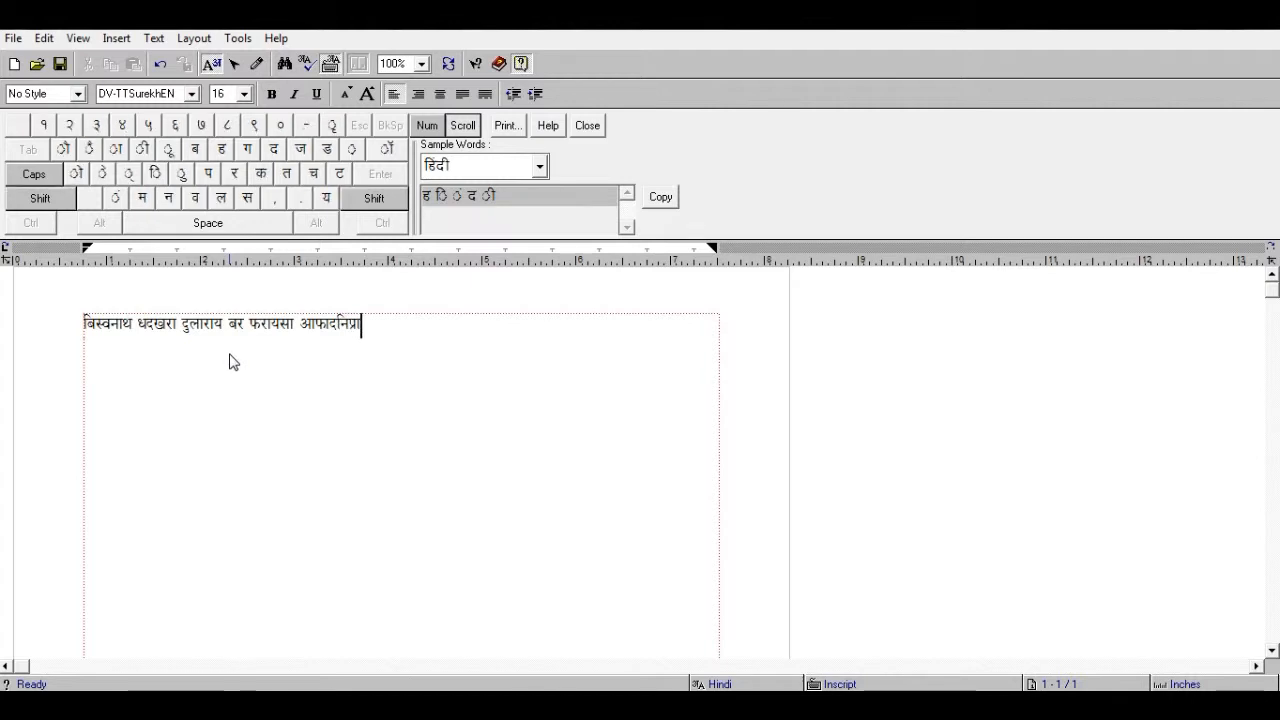
{"action": "type", "text": "य"}
{"action": "key", "text": "BackSpace"}
{"action": "type", "text": "फराय"}
Remove the stray ध before दखरा in the Hindi line and place the caret at the line's end
{"action": "key", "text": "ctrl+a"}
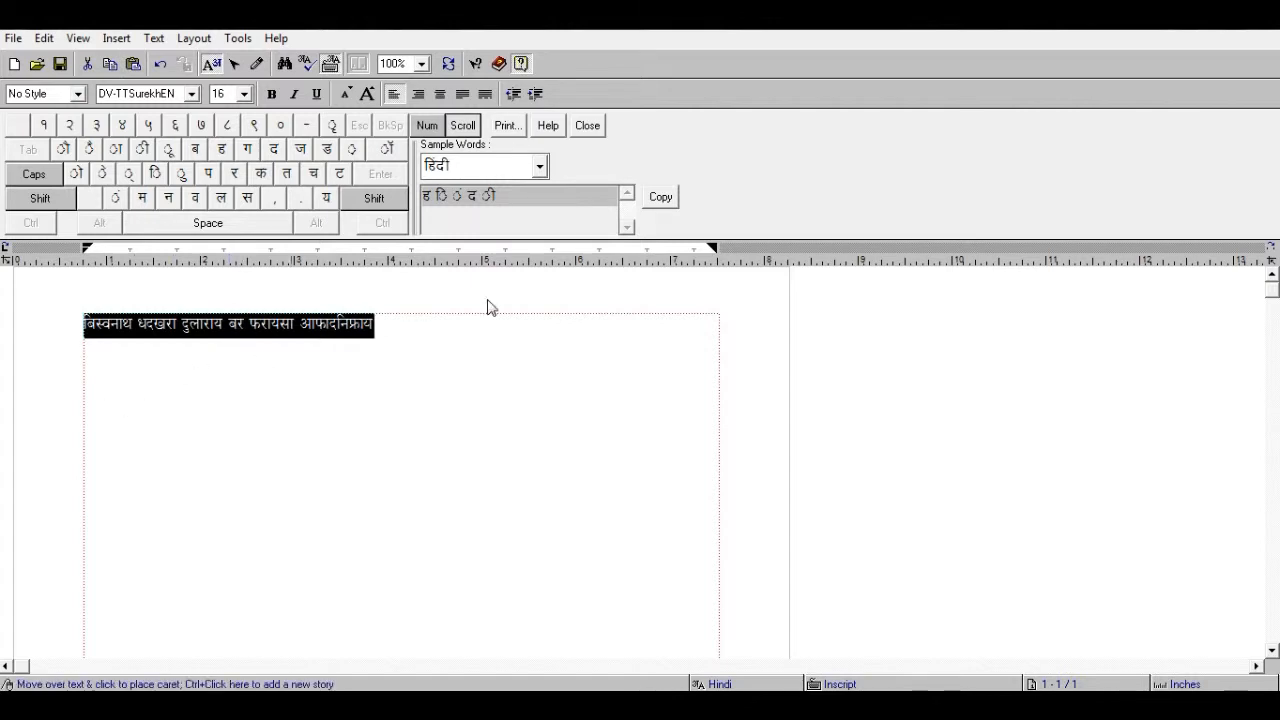
{"action": "left_click", "coordinate": [151, 326]}
{"action": "key", "text": "BackSpace"}
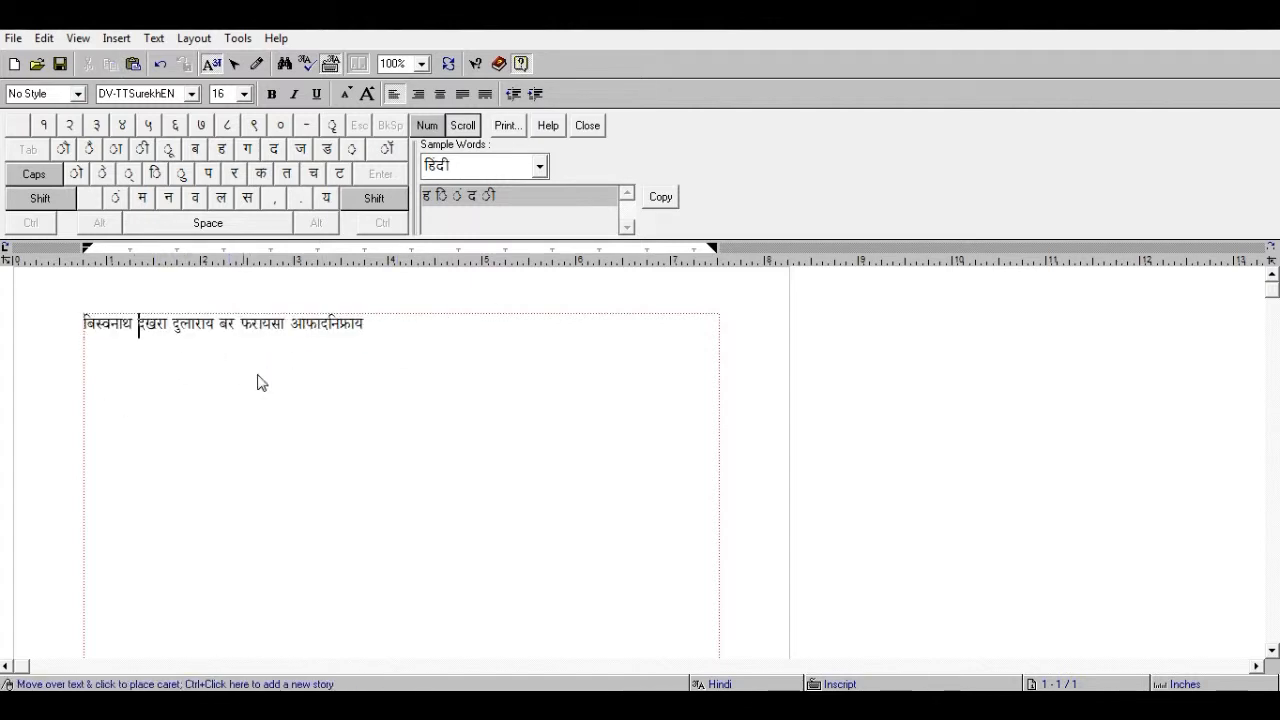
{"action": "left_click", "coordinate": [383, 328]}
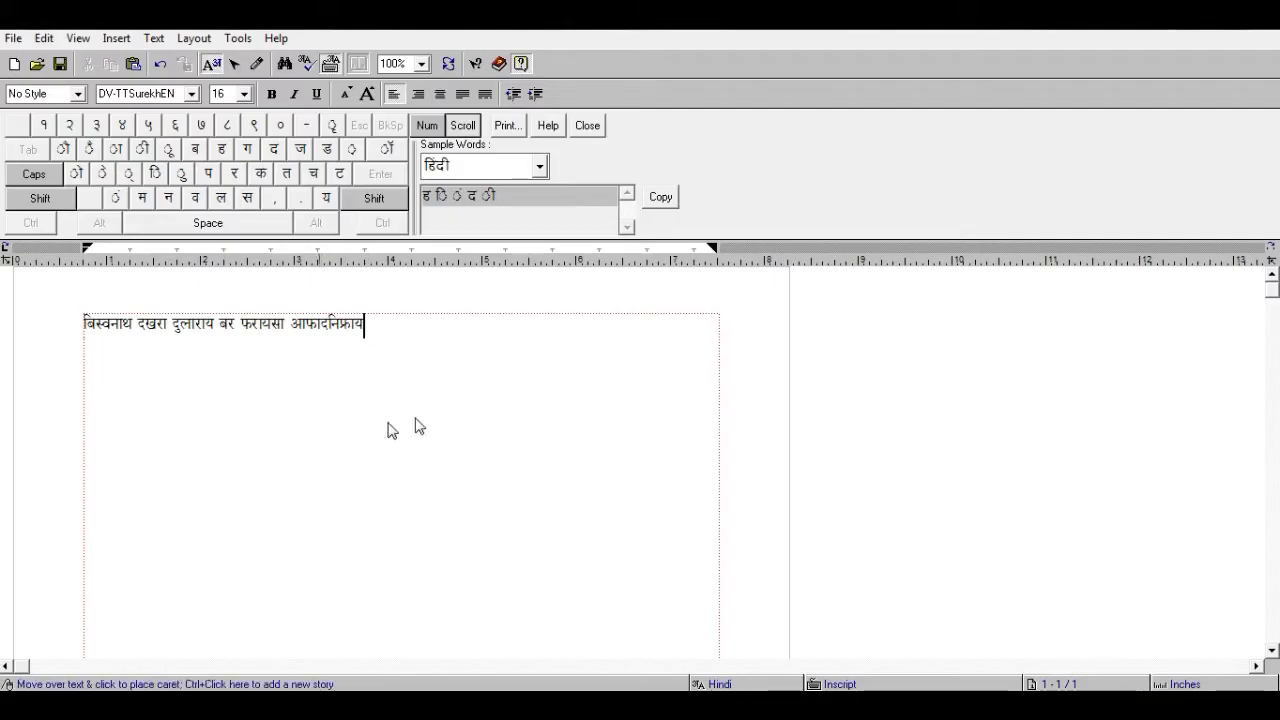
Copy the whole Hindi line, switch to Photoshop, minimize Untitled-1.psd and maximize Untitled-1 copy
{"action": "key", "text": "ctrl+a"}
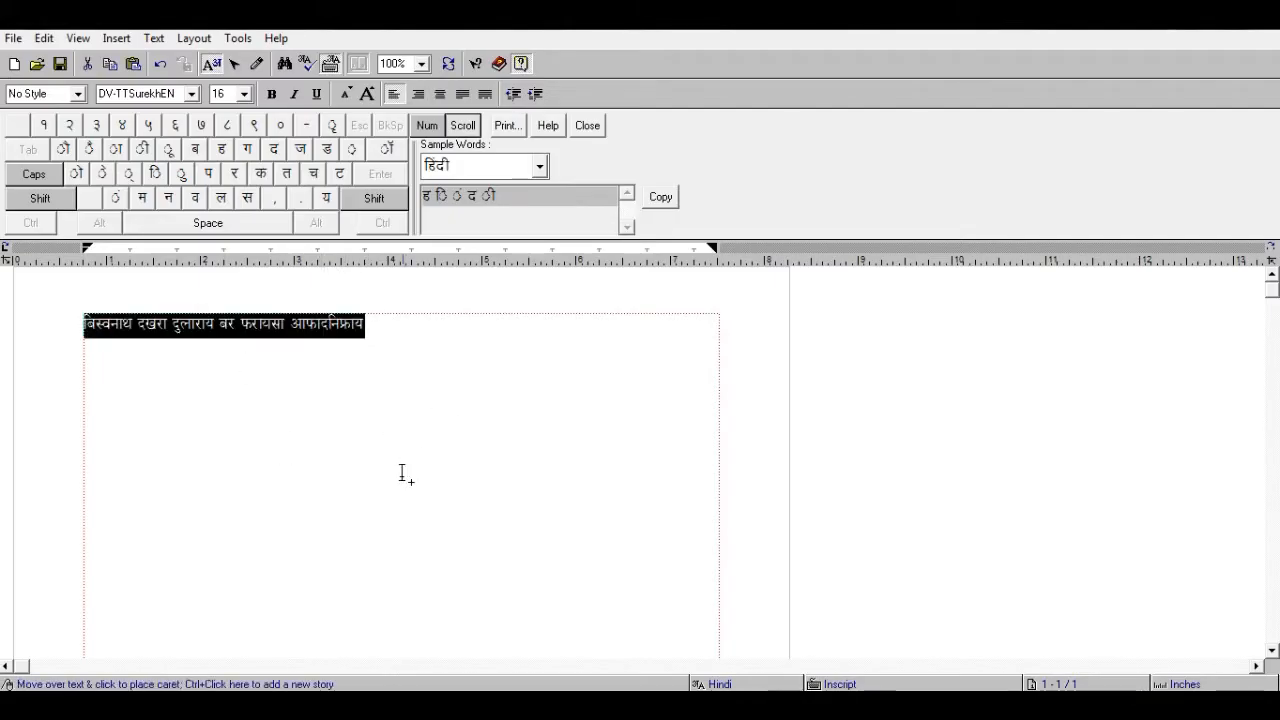
{"action": "key", "text": "ctrl+c"}
{"action": "key", "text": "alt+Tab"}
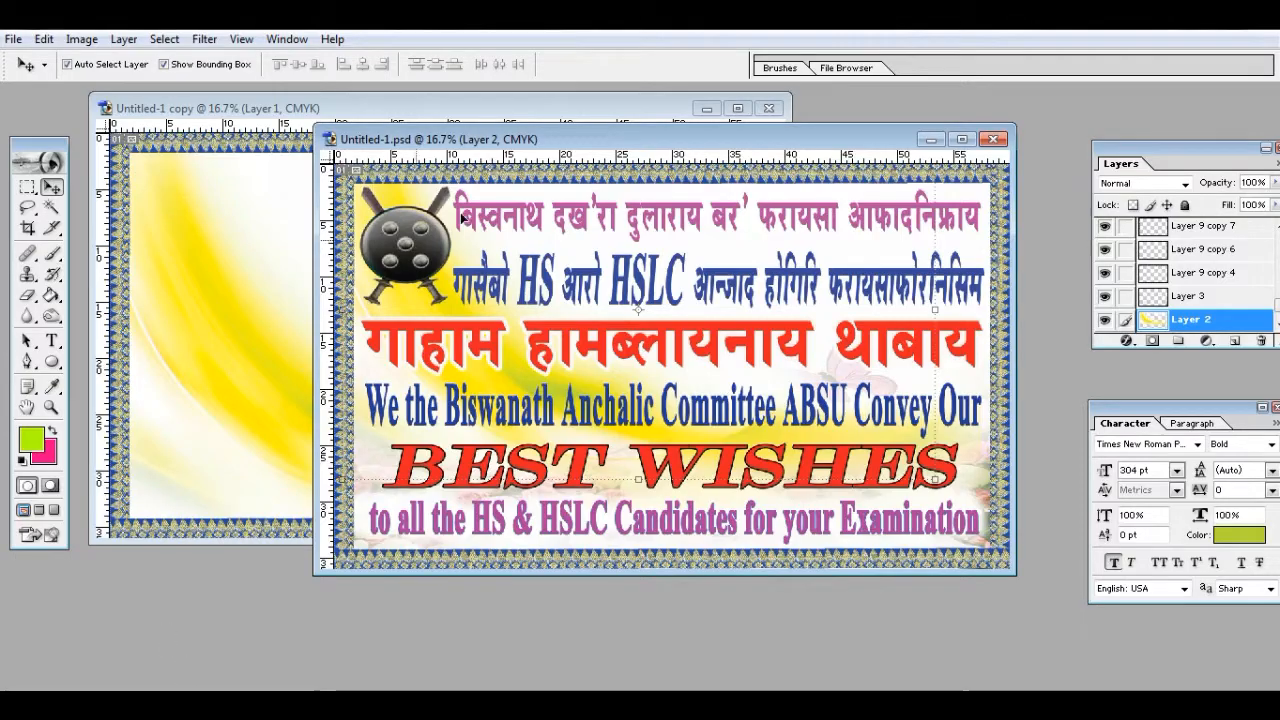
{"action": "left_click", "coordinate": [929, 140]}
{"action": "left_click", "coordinate": [737, 108]}
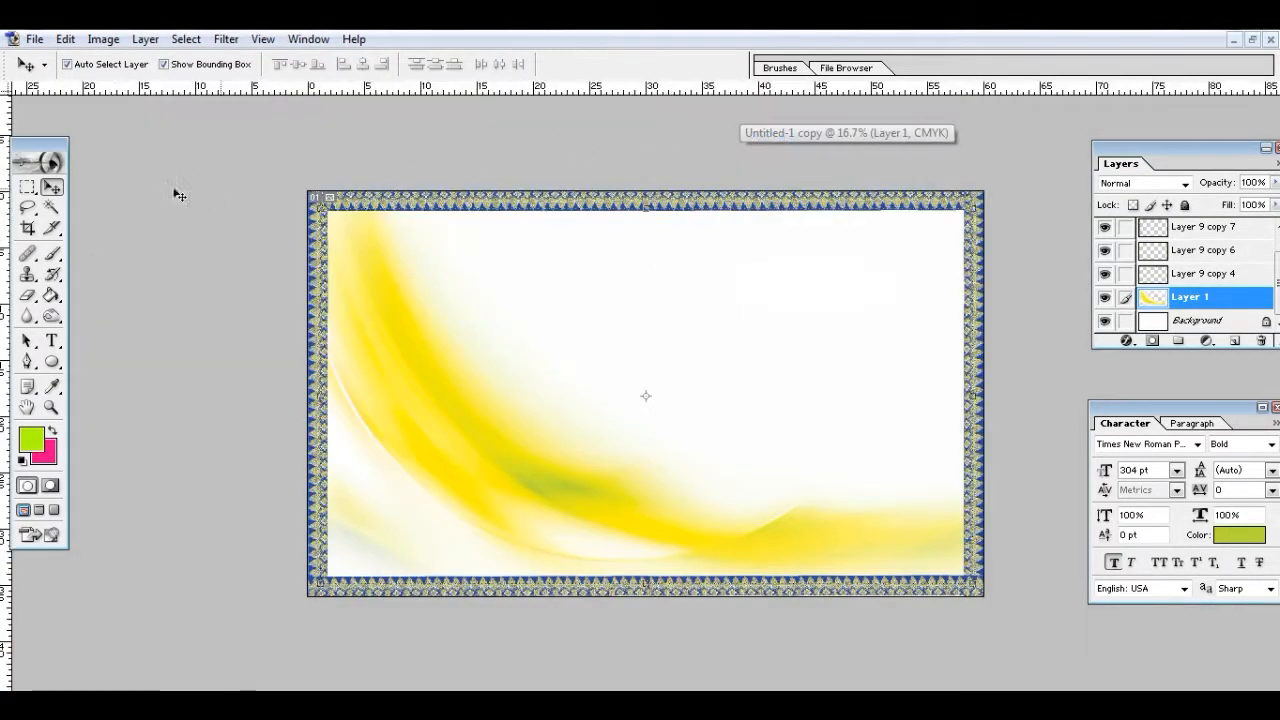
Create a wide text box across the upper part of the banner and paste the copied Hindi line into it
{"action": "left_click", "coordinate": [52, 340]}
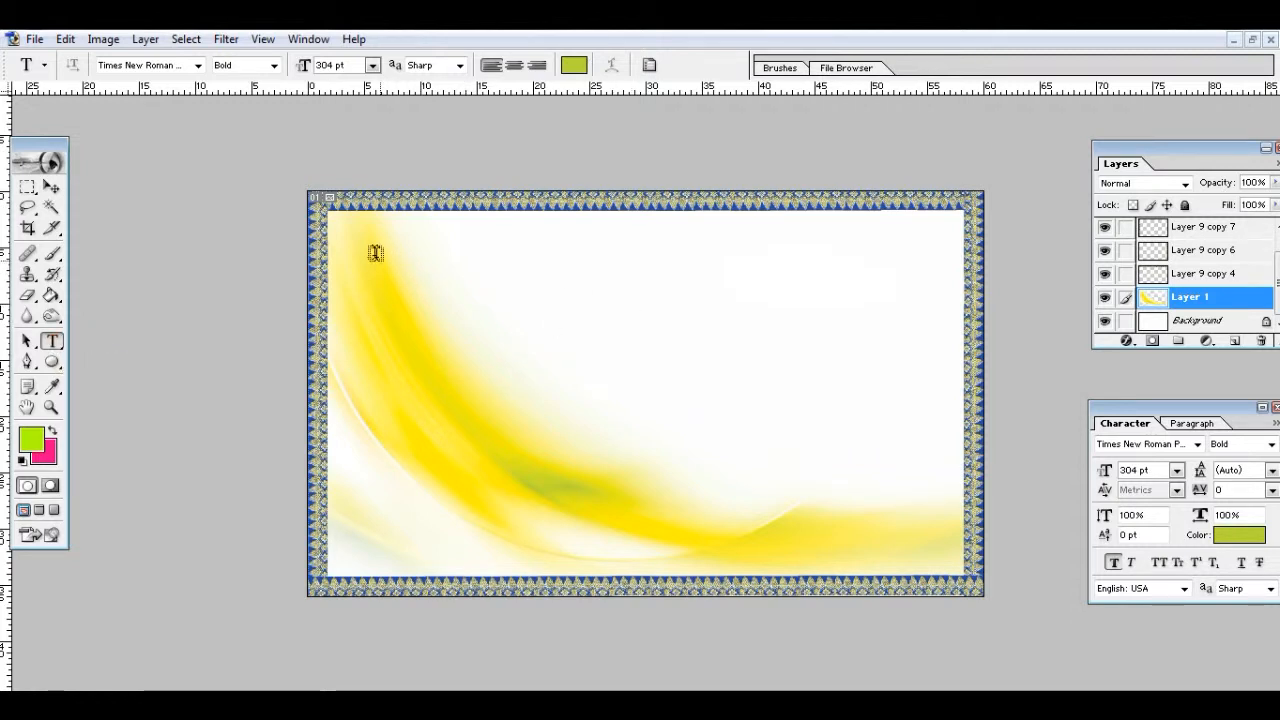
{"action": "left_click_drag", "start_coordinate": [346, 249], "coordinate": [928, 319]}
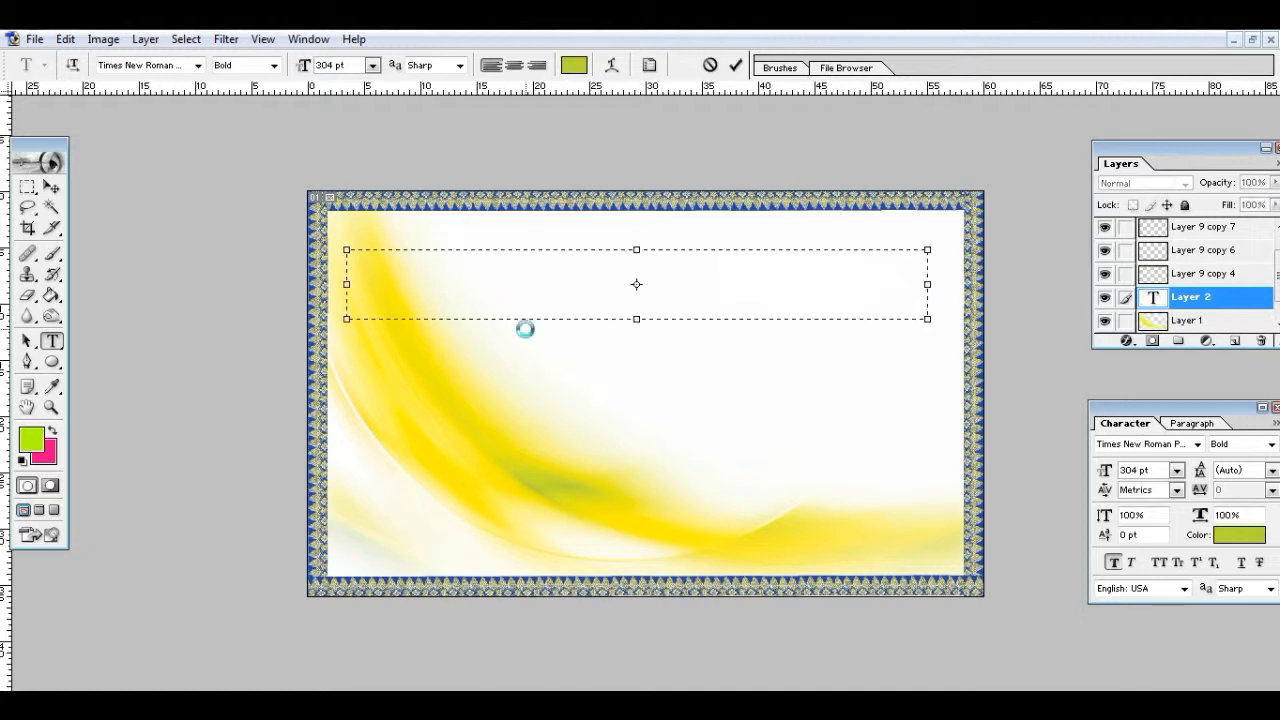
{"action": "key", "text": "ctrl+v"}
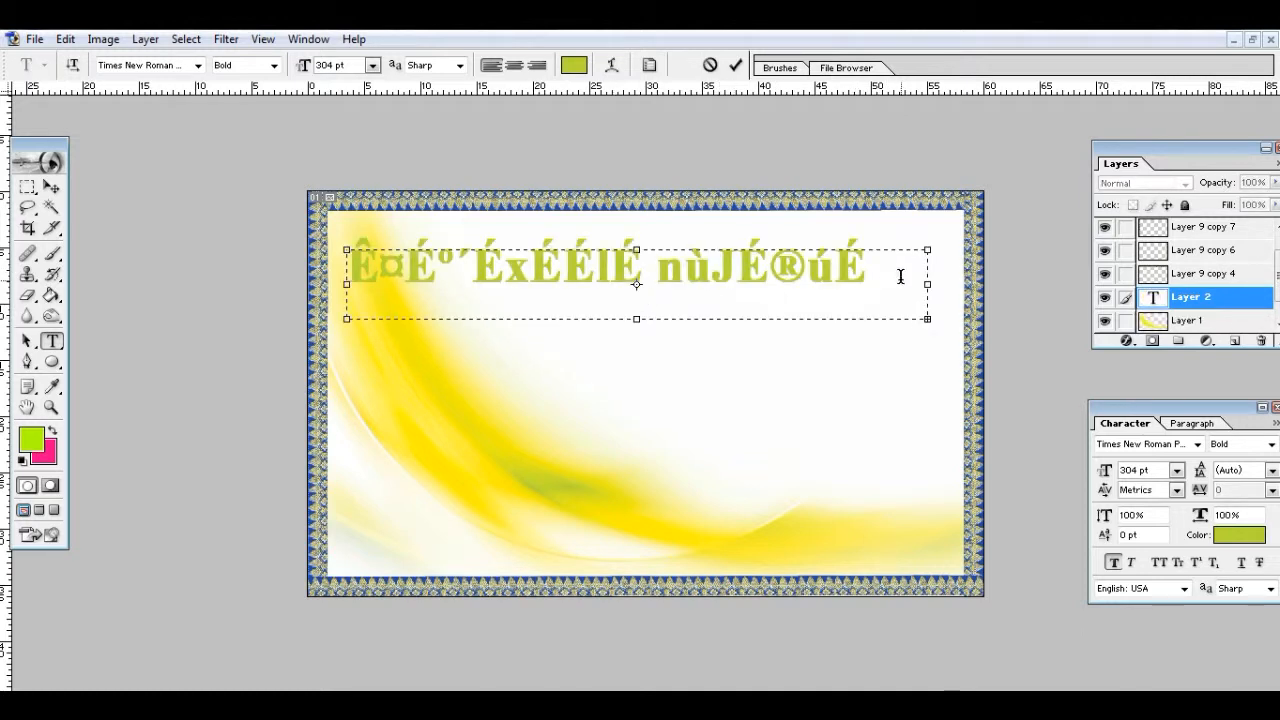
Set the font of all the pasted text to DV-TTSurekh
{"action": "left_click", "coordinate": [178, 70]}
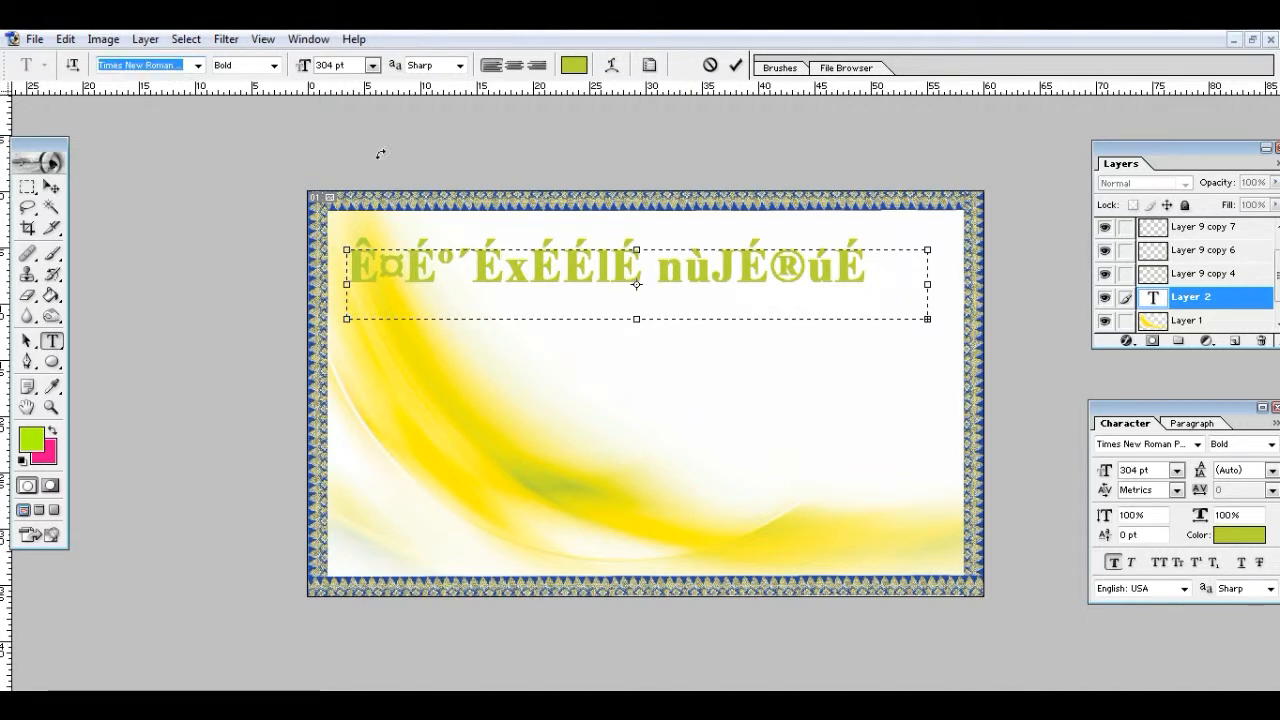
{"action": "left_click", "coordinate": [680, 296]}
{"action": "key", "text": "ctrl+a"}
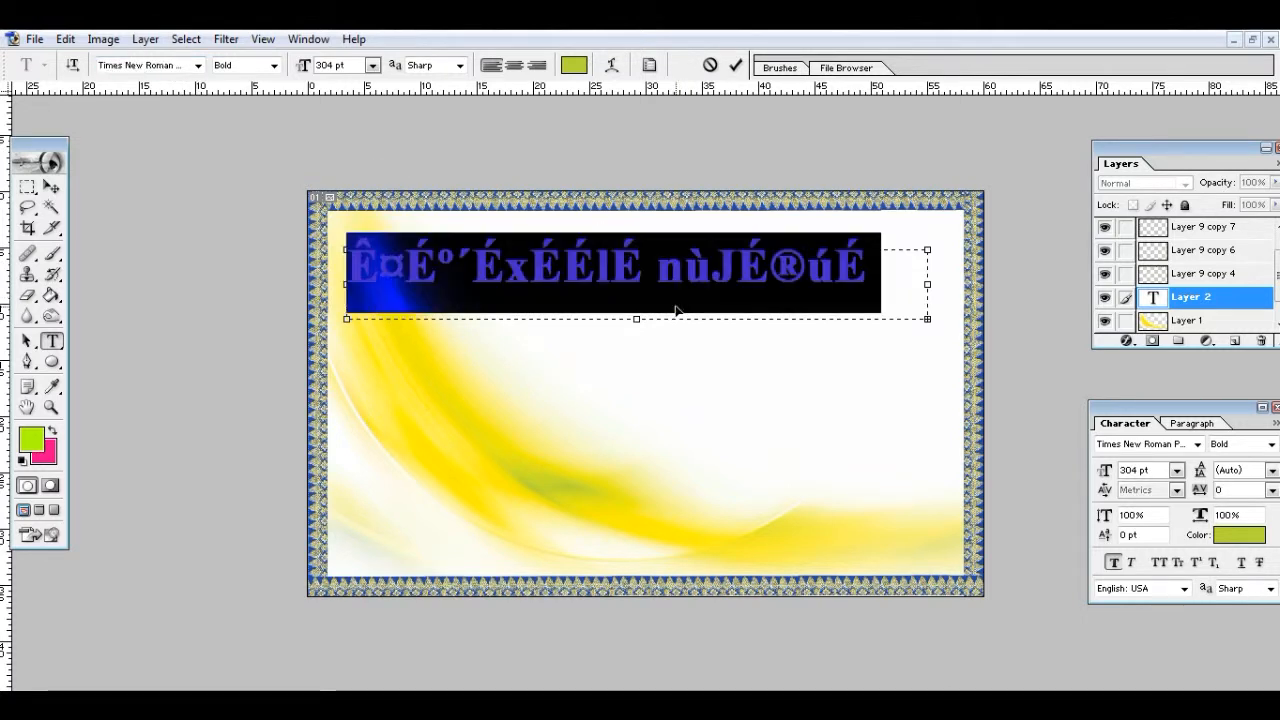
{"action": "left_click", "coordinate": [198, 65]}
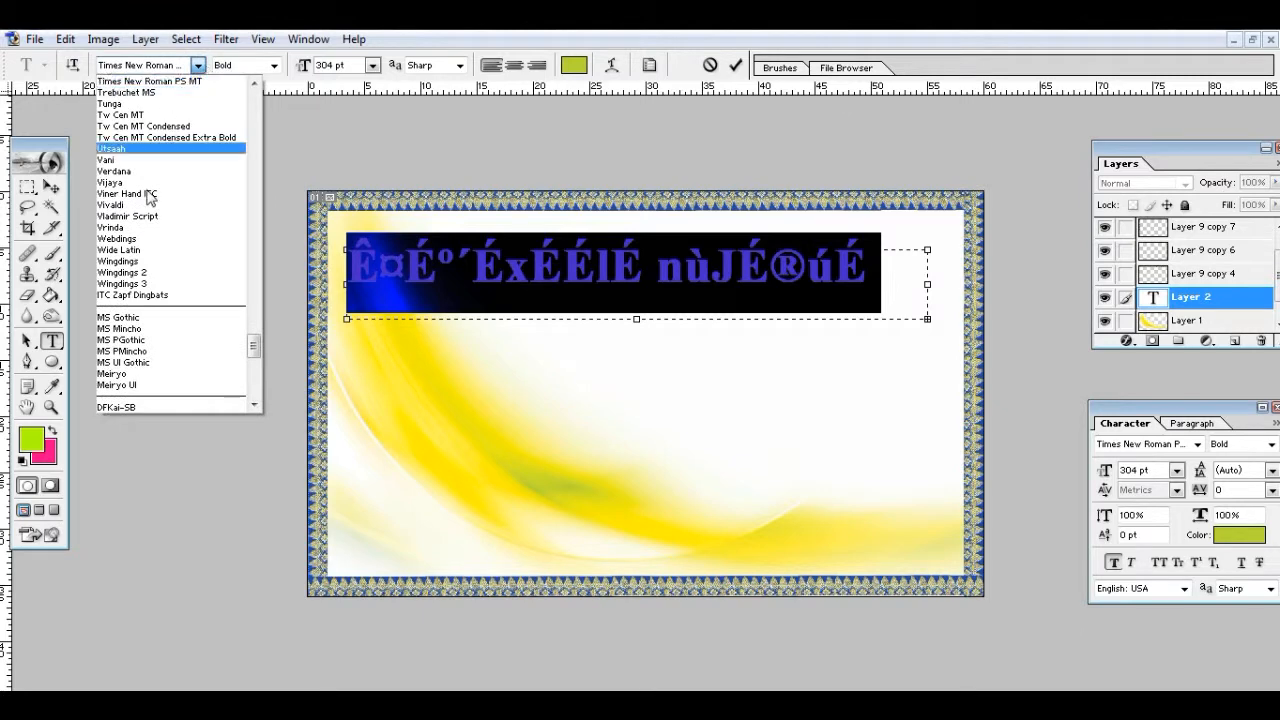
{"action": "left_click", "coordinate": [141, 66]}
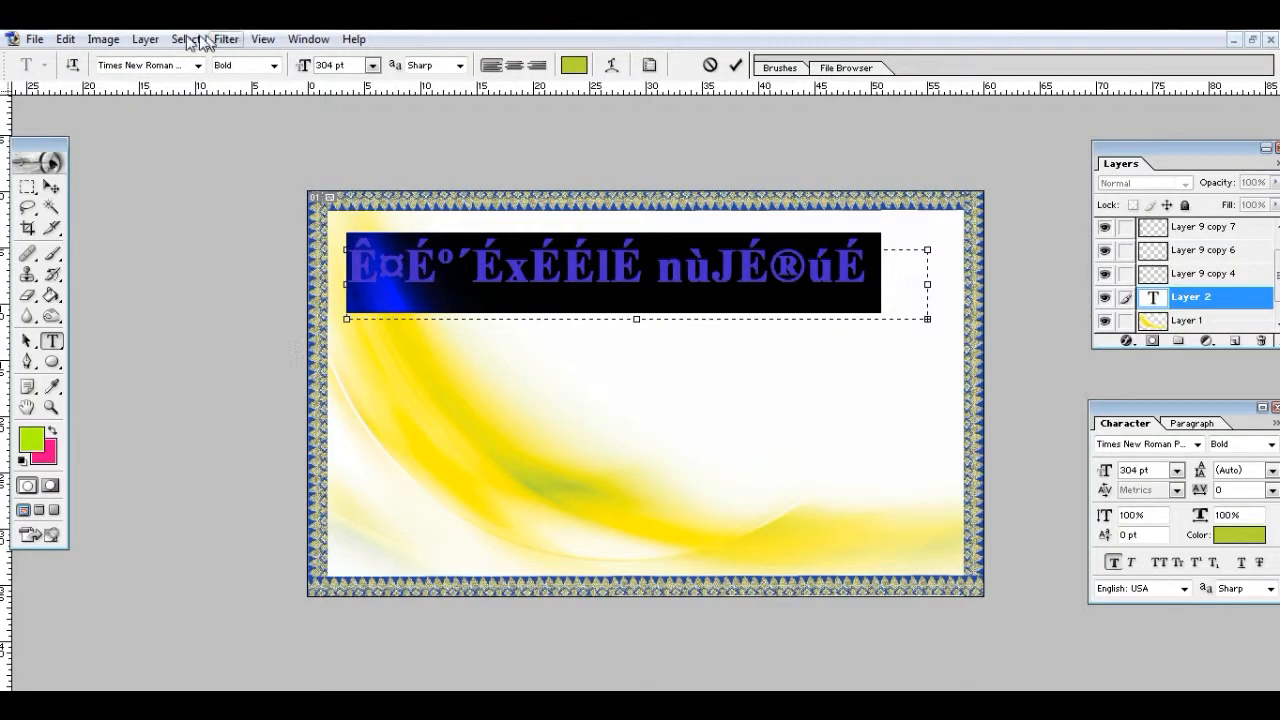
{"action": "left_click", "coordinate": [143, 66]}
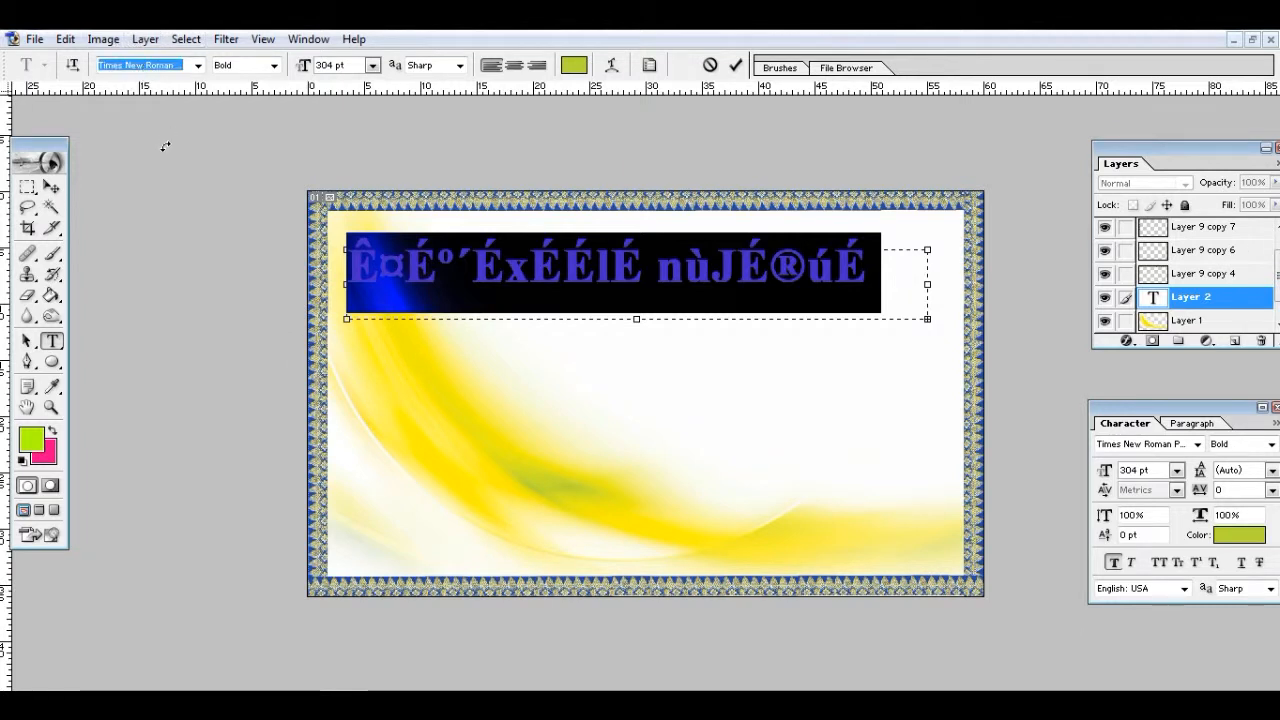
{"action": "type", "text": "DV"}
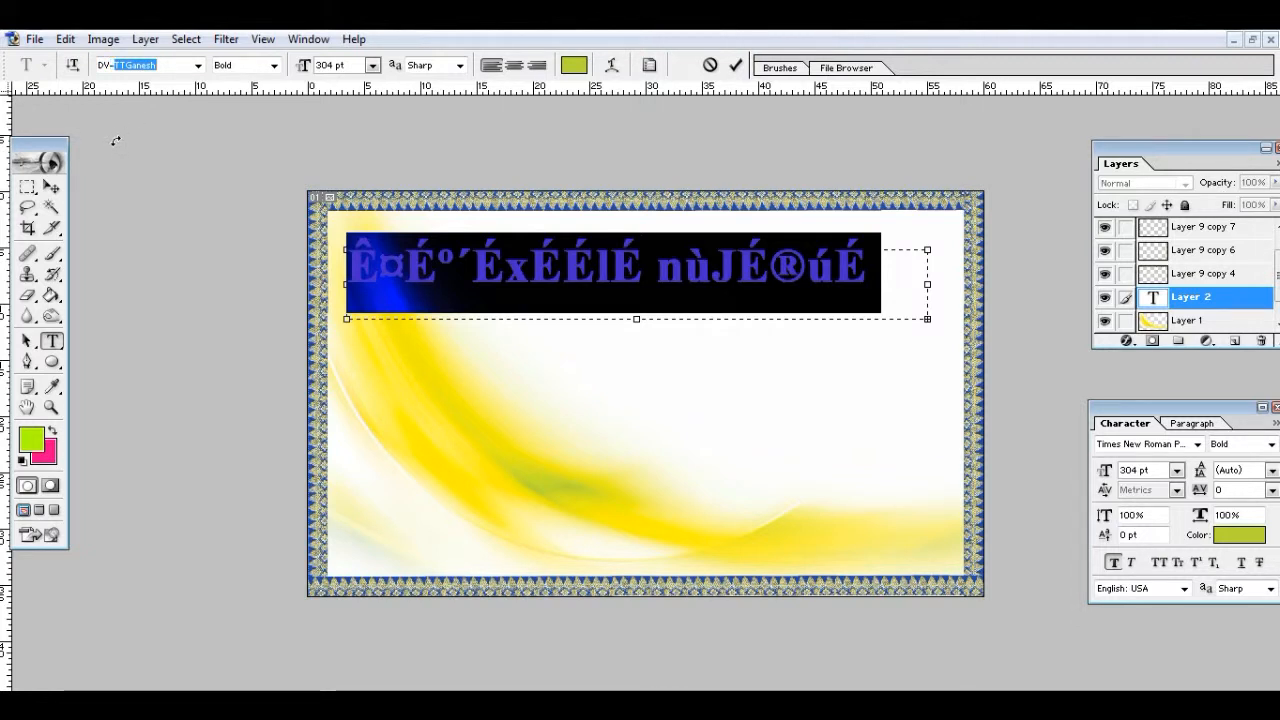
{"action": "type", "text": "-TT"}
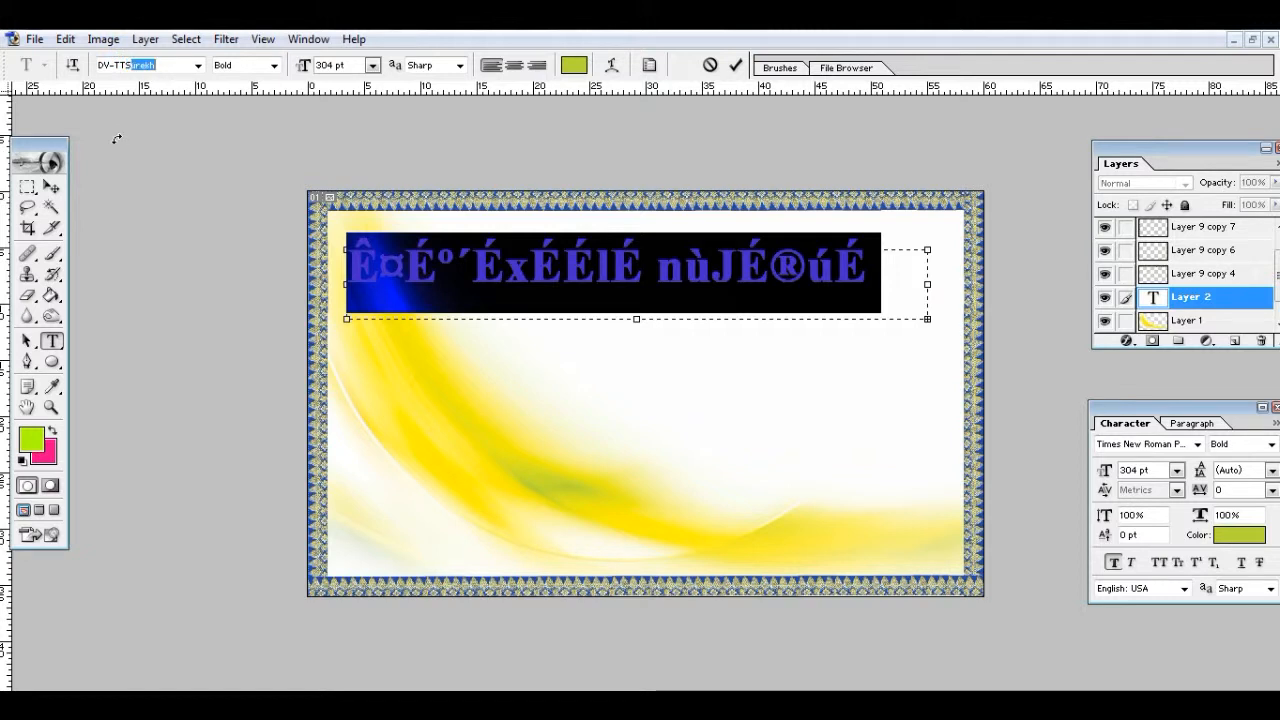
{"action": "type", "text": "S"}
{"action": "key", "text": "Return"}
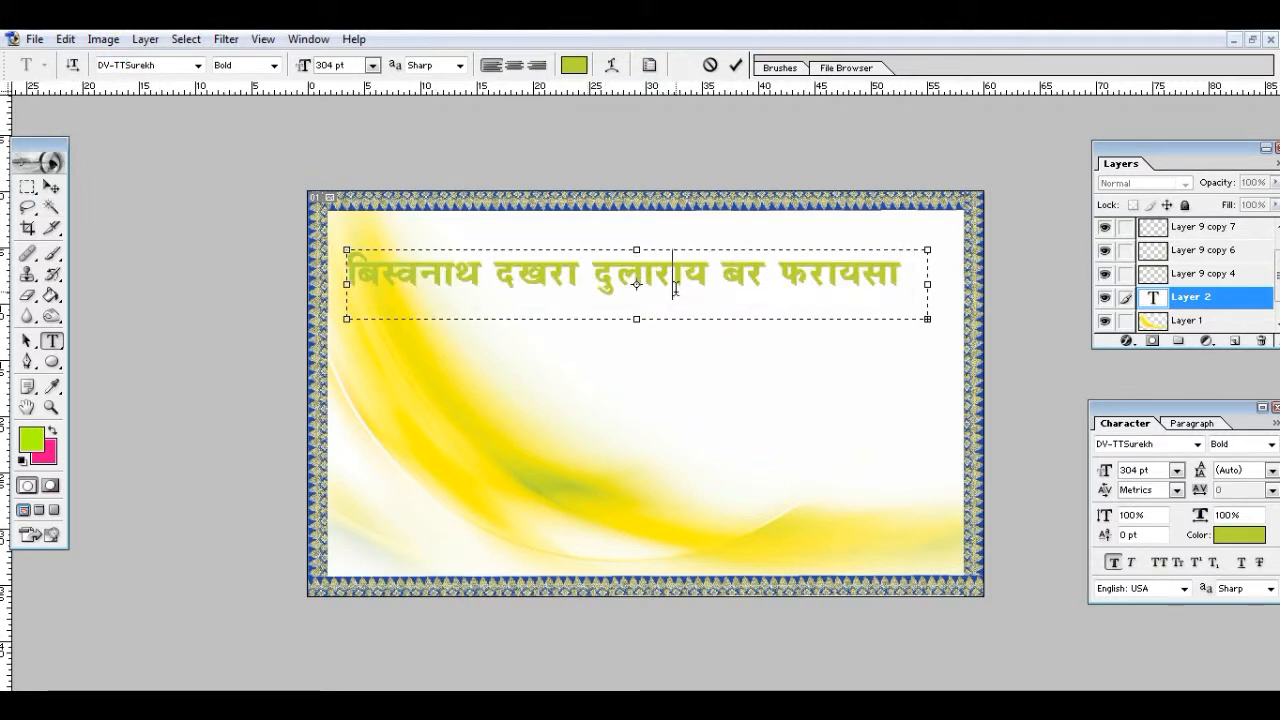
Change the font of the entire Hindi line to DV-TTSurekhEN
{"action": "key", "text": "ctrl+a"}
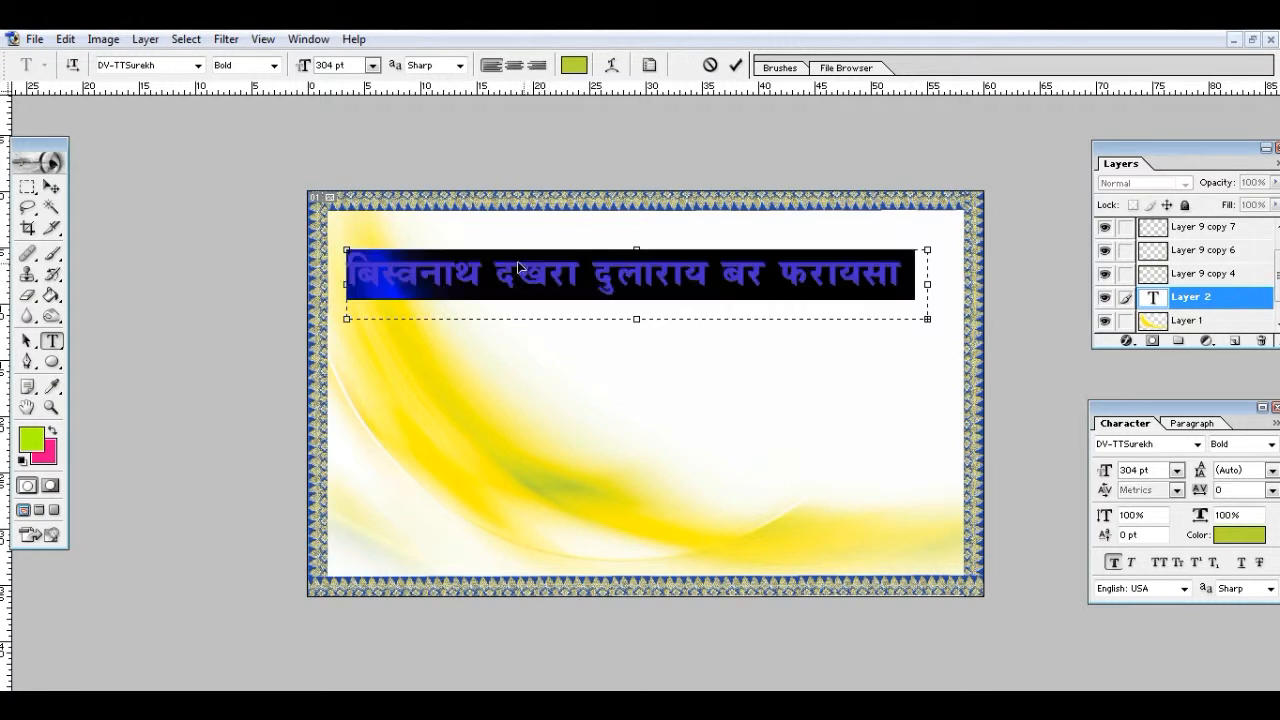
{"action": "left_click", "coordinate": [199, 66]}
{"action": "left_click", "coordinate": [168, 72]}
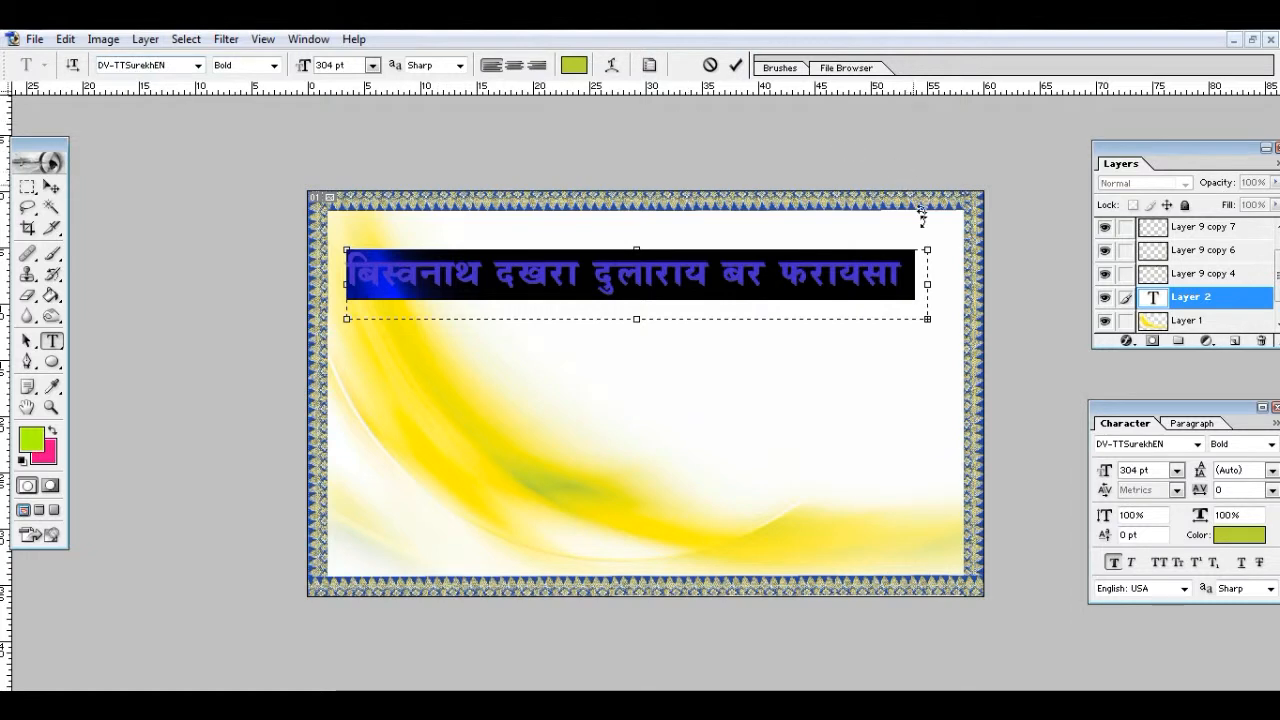
{"action": "left_click", "coordinate": [926, 267]}
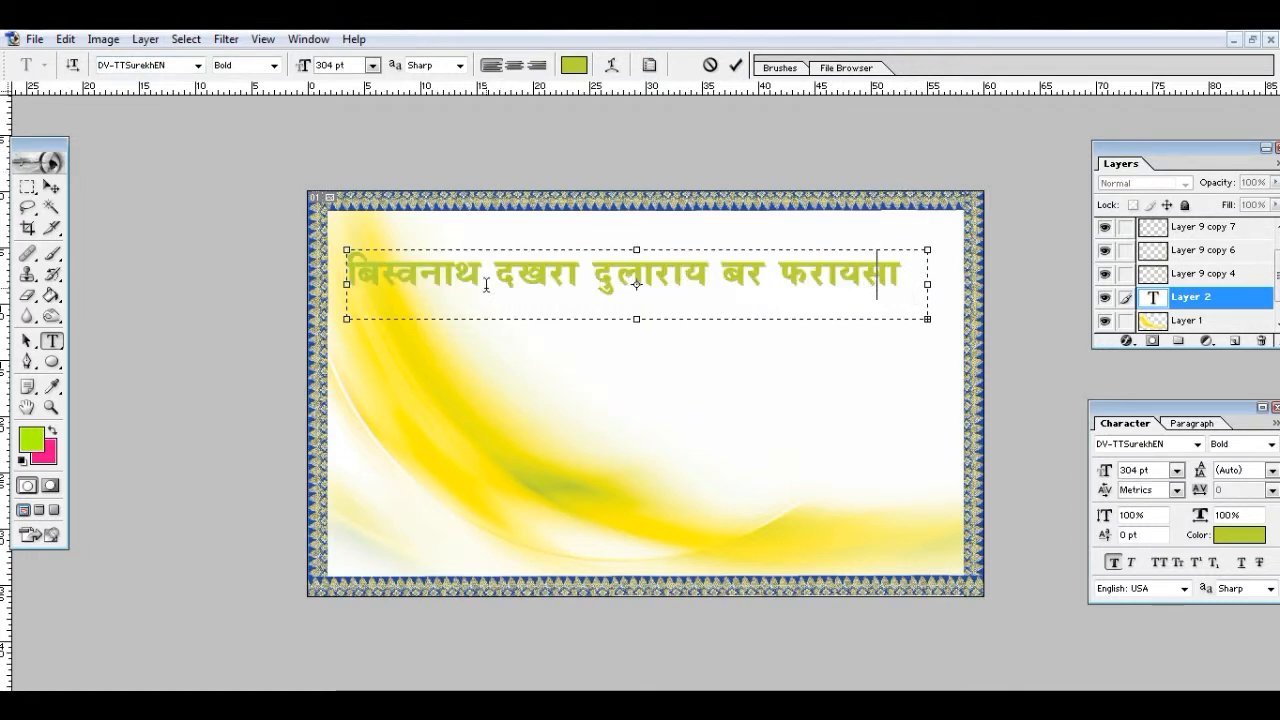
Set the size of the entire Hindi line to 72 pt
{"action": "key", "text": "ctrl+a"}
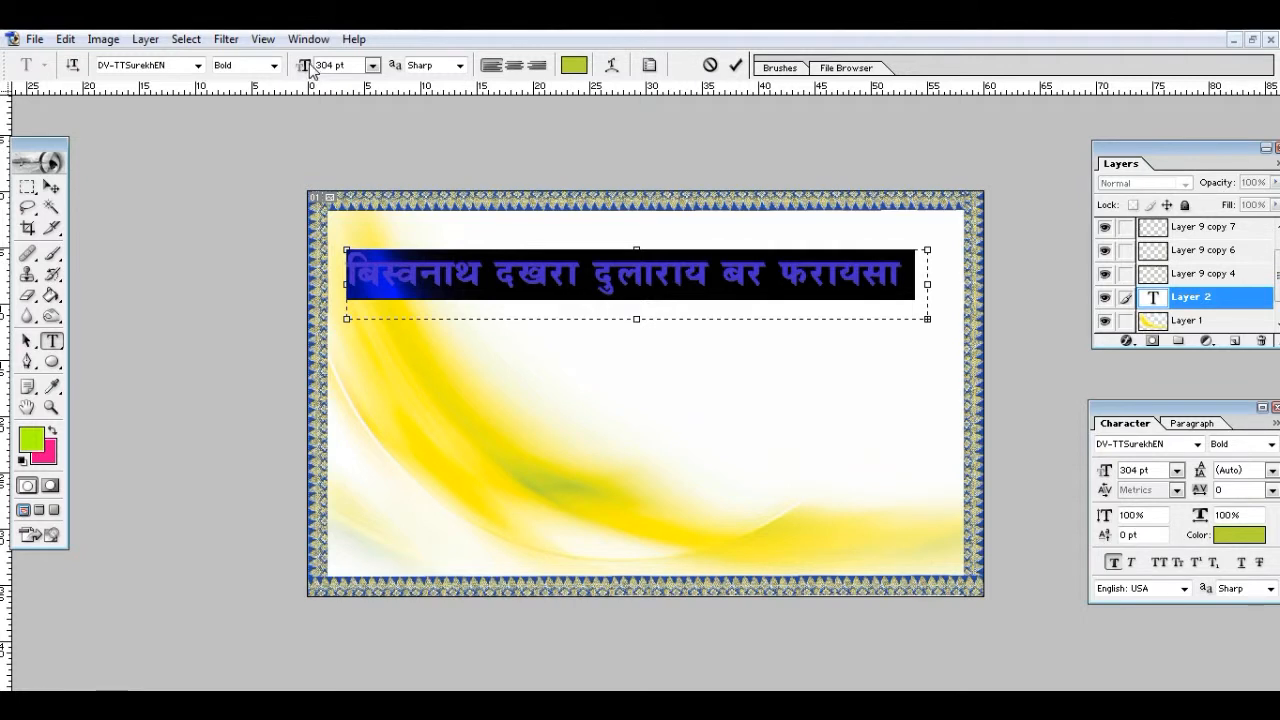
{"action": "left_click", "coordinate": [372, 65]}
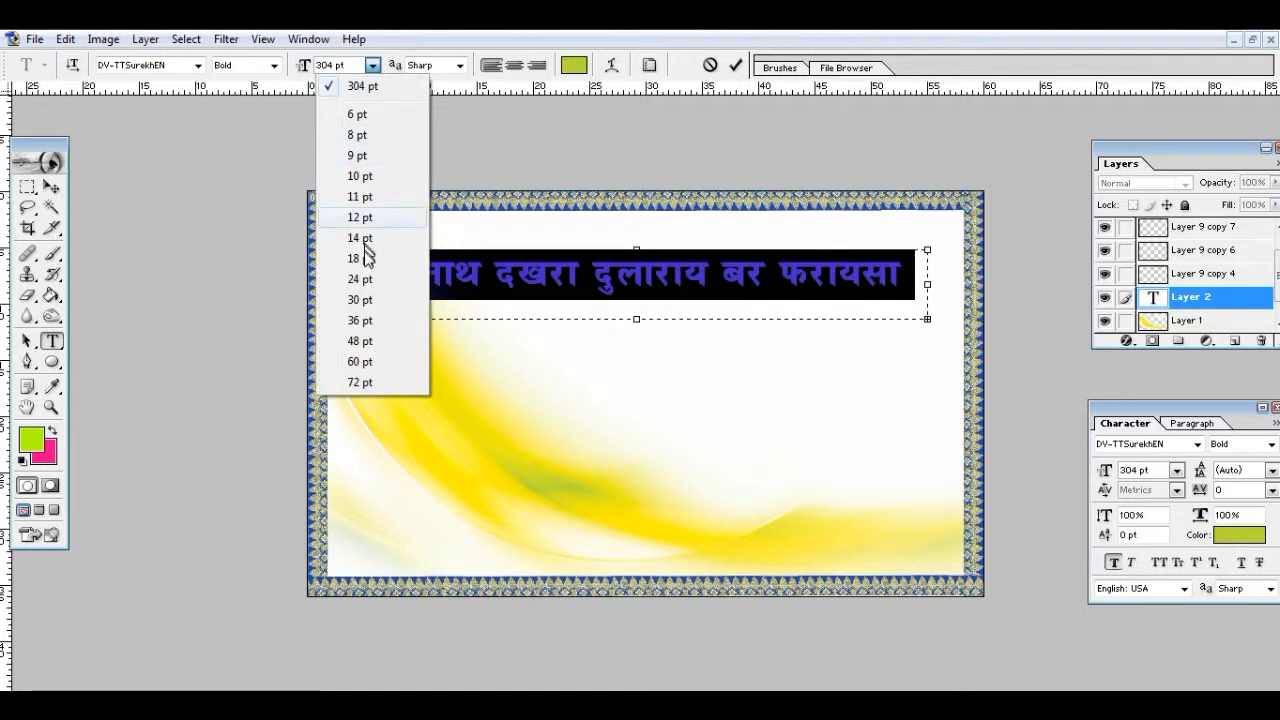
{"action": "left_click", "coordinate": [366, 381]}
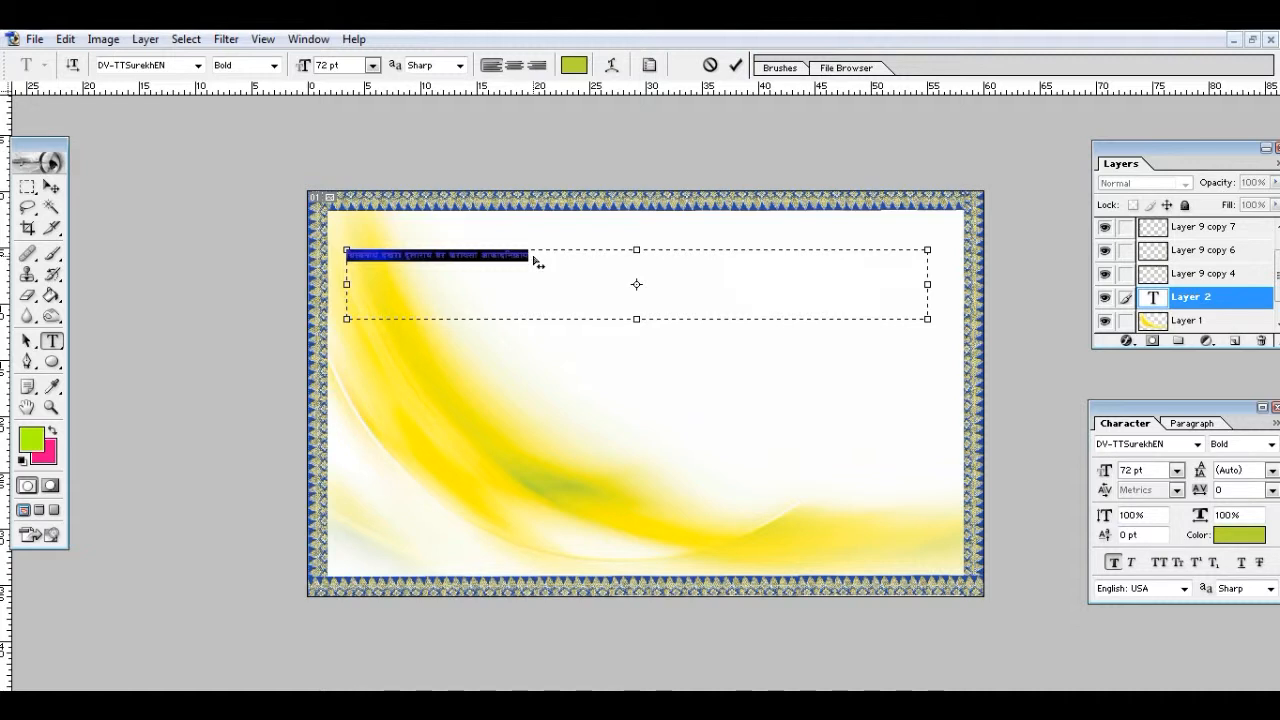
Enlarge the entire Hindi line to 226 pt so that it nearly spans its text box
{"action": "key", "text": "ctrl+shift+period"}
{"action": "key", "text": "ctrl+shift+period"}
{"action": "key", "text": "ctrl+shift+period"}
{"action": "key", "text": "ctrl+shift+period"}
{"action": "key", "text": "ctrl+shift+period"}
{"action": "key", "text": "ctrl+shift+period"}
{"action": "key", "text": "ctrl+shift+period"}
{"action": "key", "text": "ctrl+shift+period"}
{"action": "key", "text": "ctrl+shift+period"}
{"action": "key", "text": "ctrl+shift+period"}
{"action": "key", "text": "ctrl+shift+period"}
{"action": "key", "text": "ctrl+shift+period"}
{"action": "key", "text": "ctrl+shift+period"}
{"action": "key", "text": "ctrl+shift+period"}
{"action": "key", "text": "ctrl+shift+period"}
{"action": "key", "text": "ctrl+shift+period"}
{"action": "key", "text": "ctrl+shift+period"}
{"action": "key", "text": "ctrl+shift+period"}
{"action": "key", "text": "ctrl+shift+period"}
{"action": "key", "text": "ctrl+shift+period"}
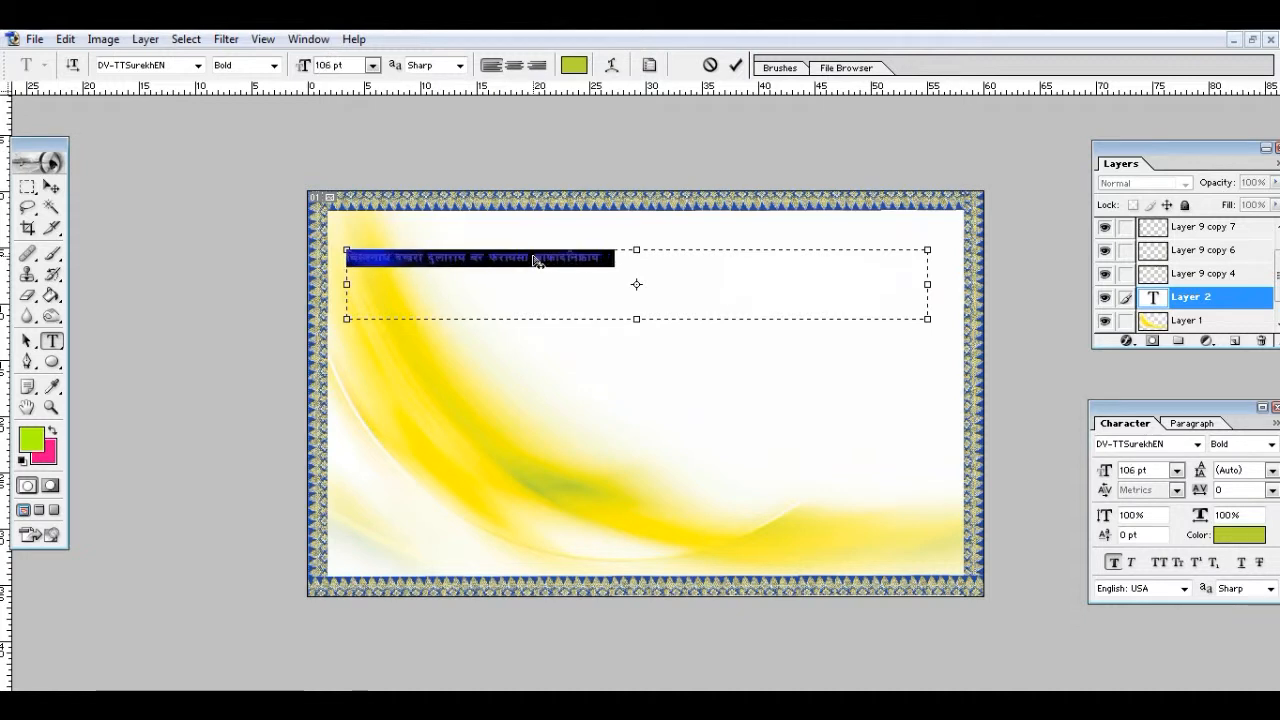
{"action": "key", "text": "ctrl+shift+period"}
{"action": "key", "text": "ctrl+shift+period"}
{"action": "key", "text": "ctrl+shift+period"}
{"action": "key", "text": "ctrl+shift+period"}
{"action": "key", "text": "ctrl+shift+period"}
{"action": "key", "text": "ctrl+shift+period"}
{"action": "key", "text": "ctrl+shift+period"}
{"action": "key", "text": "ctrl+shift+period"}
{"action": "key", "text": "ctrl+shift+period"}
{"action": "key", "text": "ctrl+shift+period"}
{"action": "key", "text": "ctrl+shift+period"}
{"action": "key", "text": "ctrl+shift+period"}
{"action": "key", "text": "ctrl+shift+period"}
{"action": "key", "text": "ctrl+shift+period"}
{"action": "key", "text": "ctrl+shift+period"}
{"action": "key", "text": "ctrl+shift+period"}
{"action": "key", "text": "ctrl+shift+period"}
{"action": "key", "text": "ctrl+shift+period"}
{"action": "key", "text": "ctrl+shift+period"}
{"action": "key", "text": "ctrl+shift+period"}
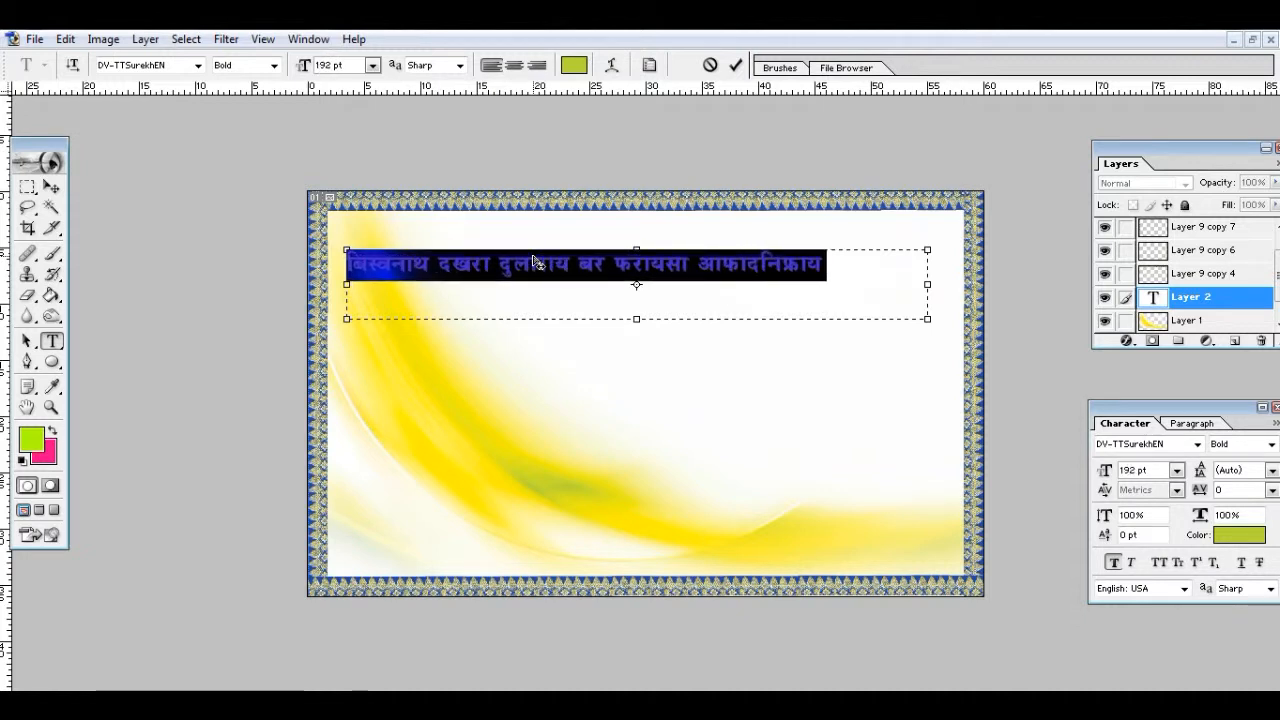
{"action": "key", "text": "ctrl+shift+period"}
{"action": "key", "text": "ctrl+shift+period"}
{"action": "key", "text": "ctrl+shift+period"}
{"action": "key", "text": "ctrl+shift+period"}
{"action": "key", "text": "ctrl+shift+period"}
{"action": "key", "text": "ctrl+shift+period"}
{"action": "key", "text": "ctrl+shift+period"}
{"action": "key", "text": "ctrl+shift+period"}
{"action": "key", "text": "ctrl+shift+period"}
{"action": "key", "text": "ctrl+shift+period"}
{"action": "key", "text": "ctrl+shift+period"}
{"action": "key", "text": "ctrl+shift+period"}
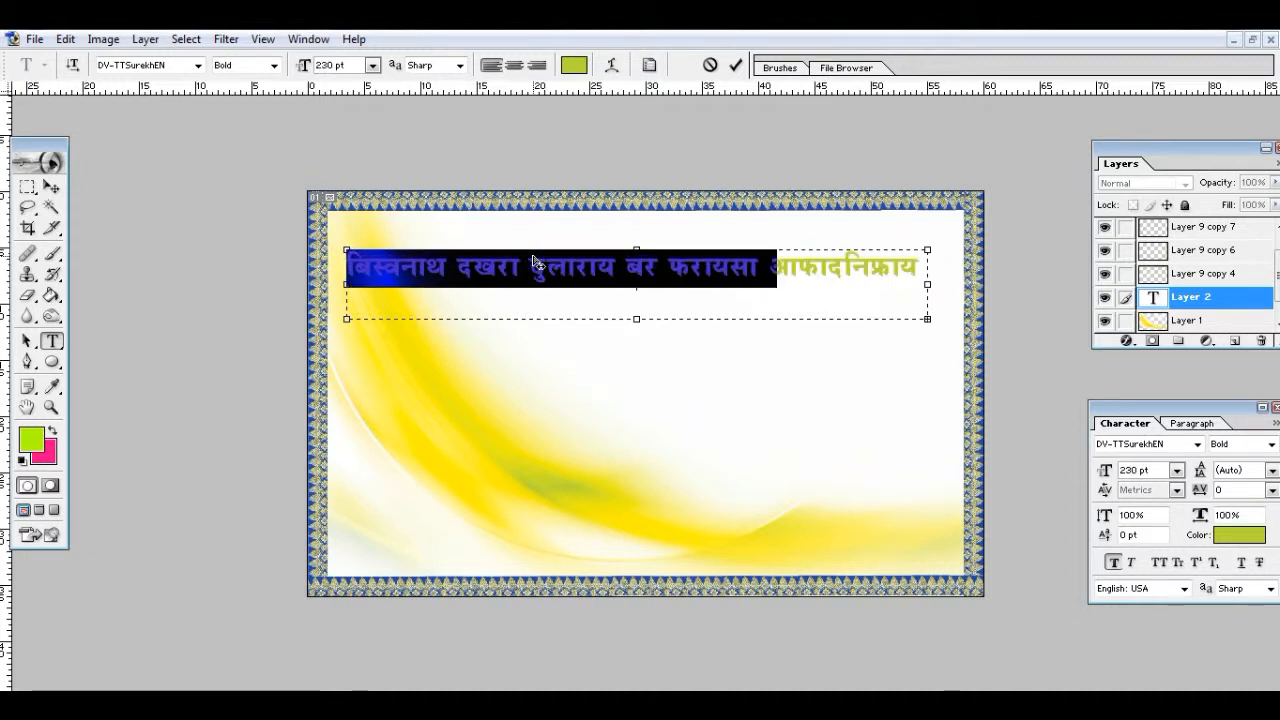
{"action": "key", "text": "ctrl+shift+comma"}
{"action": "key", "text": "ctrl+shift+comma"}
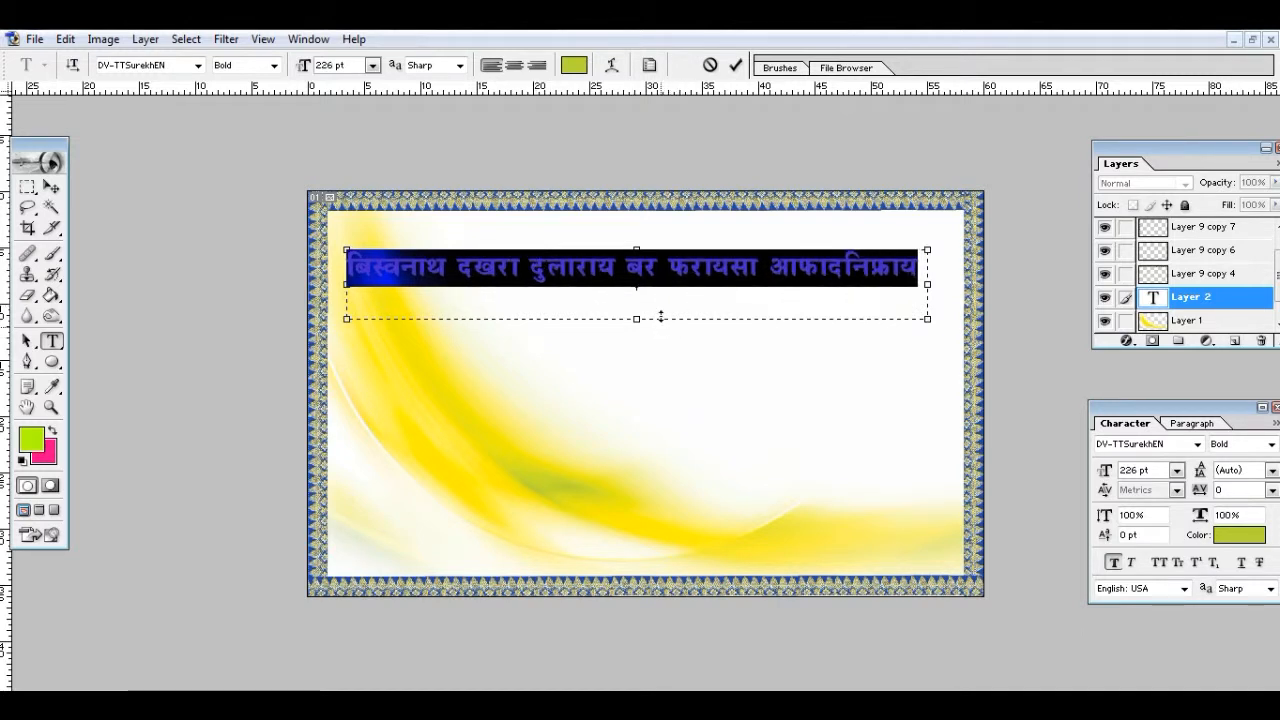
Shrink the text box's height and width to fit closely around the Hindi line and commit the text
{"action": "left_click_drag", "start_coordinate": [661, 316], "coordinate": [662, 283]}
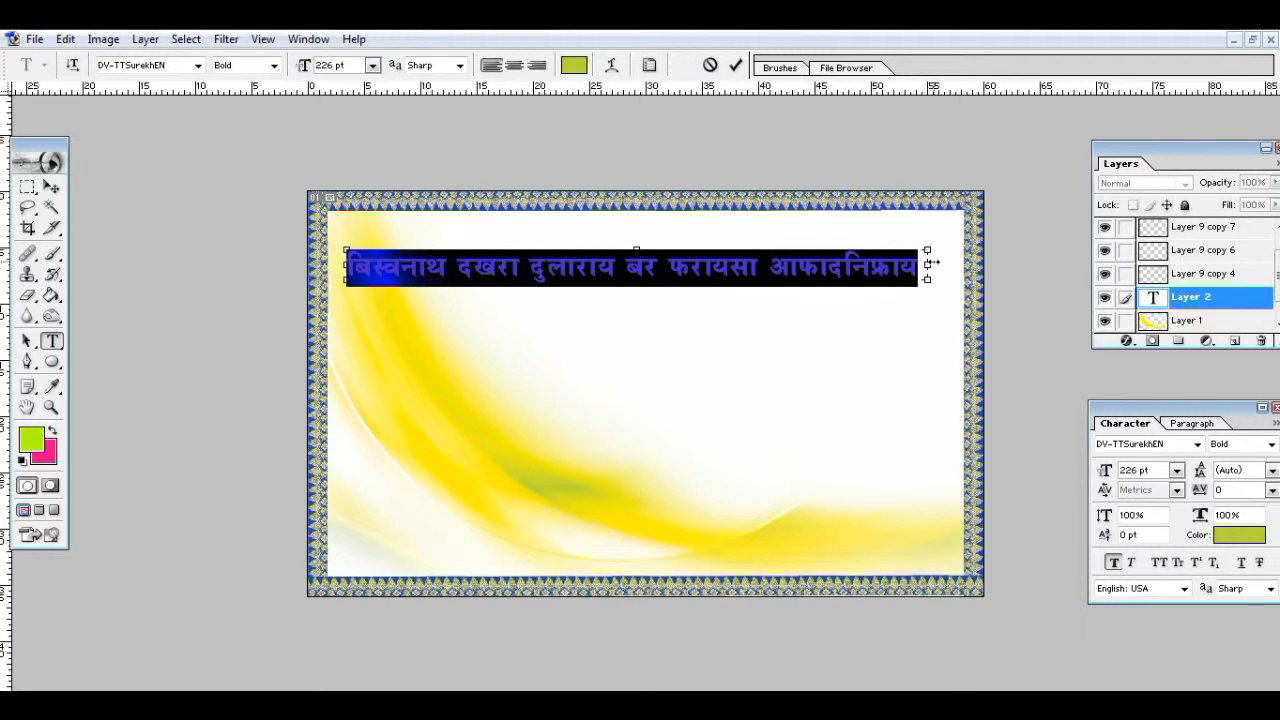
{"action": "left_click_drag", "start_coordinate": [931, 262], "coordinate": [925, 263]}
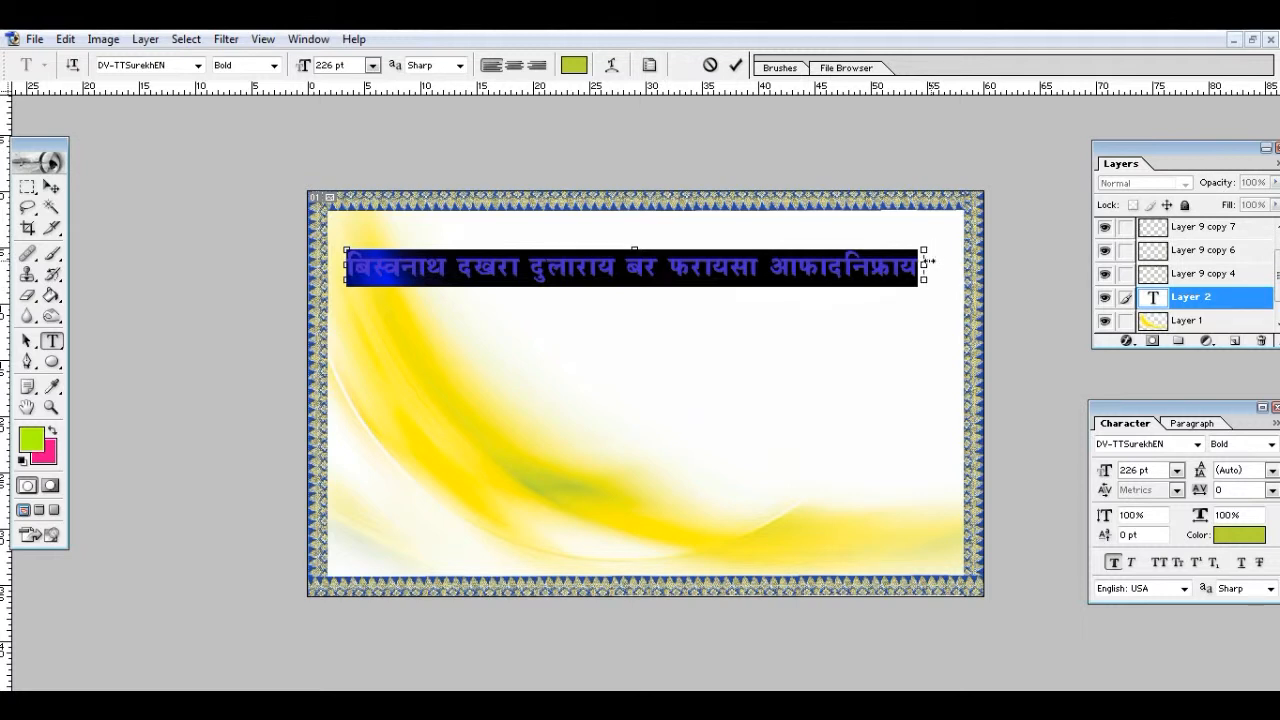
{"action": "left_click", "coordinate": [736, 65]}
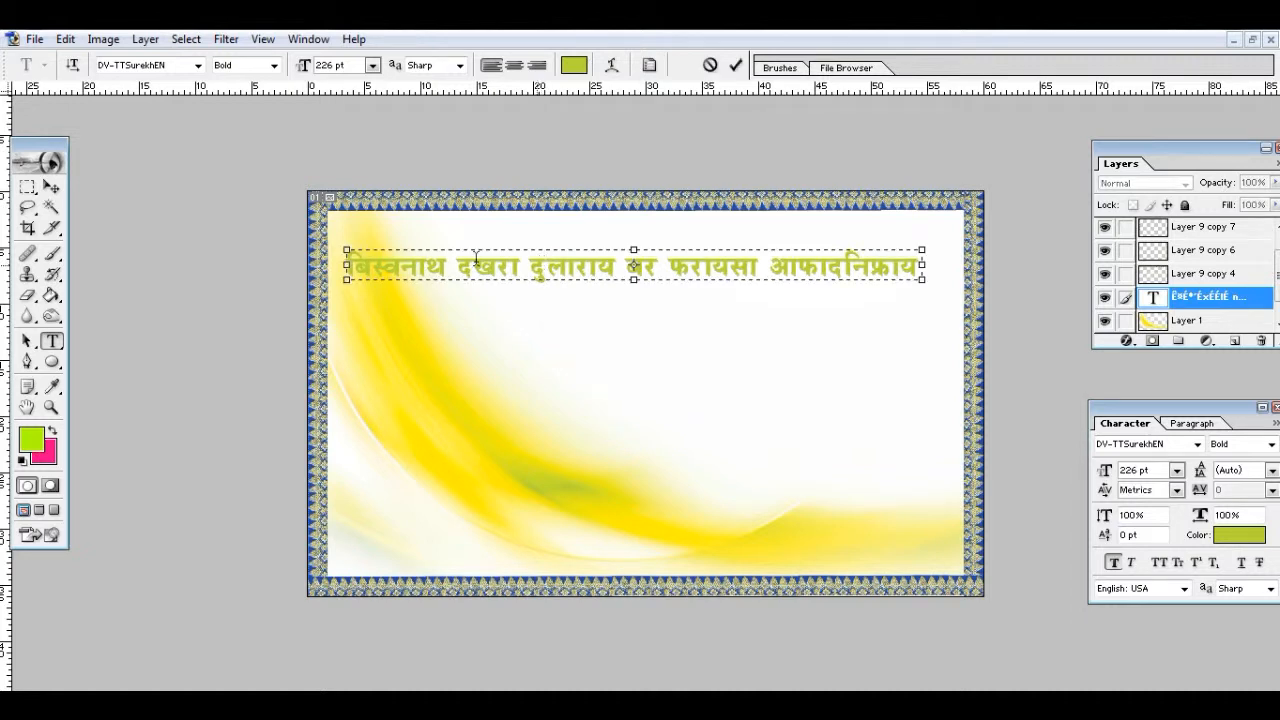
Apply a Color Overlay layer style in magenta EA09C8 to the Hindi text layer
{"action": "left_click", "coordinate": [51, 187]}
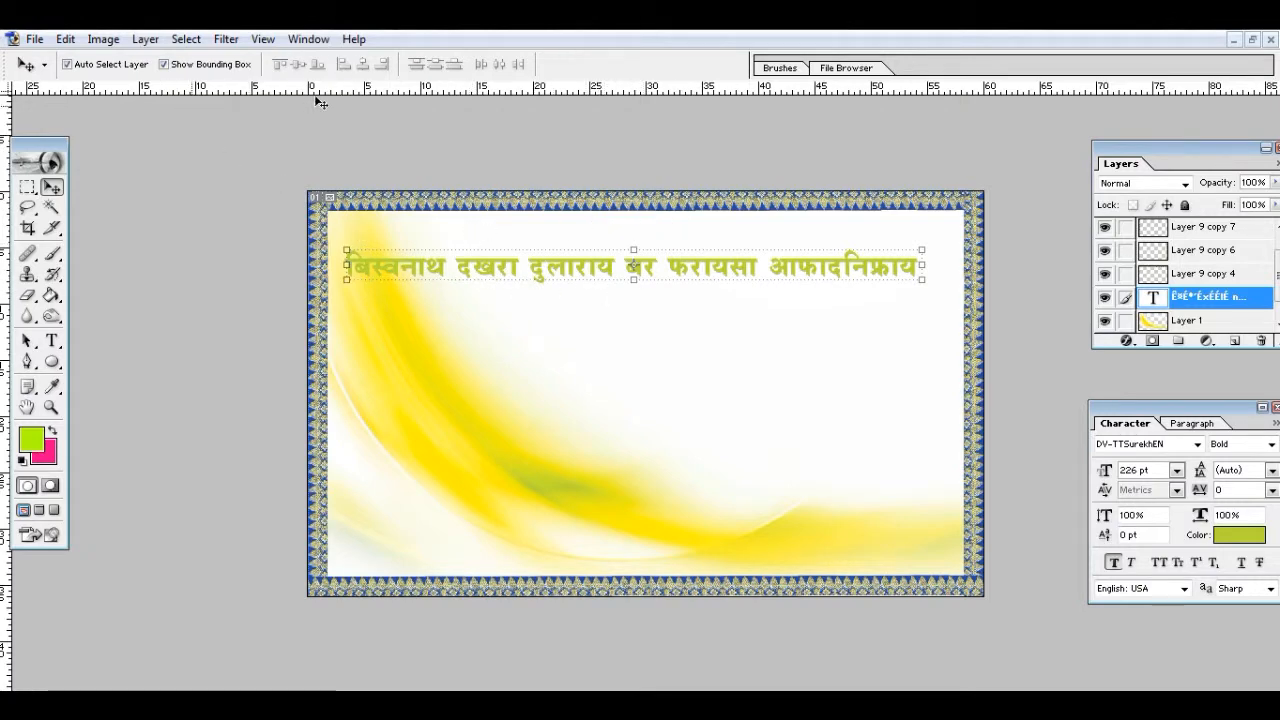
{"action": "left_click", "coordinate": [152, 41]}
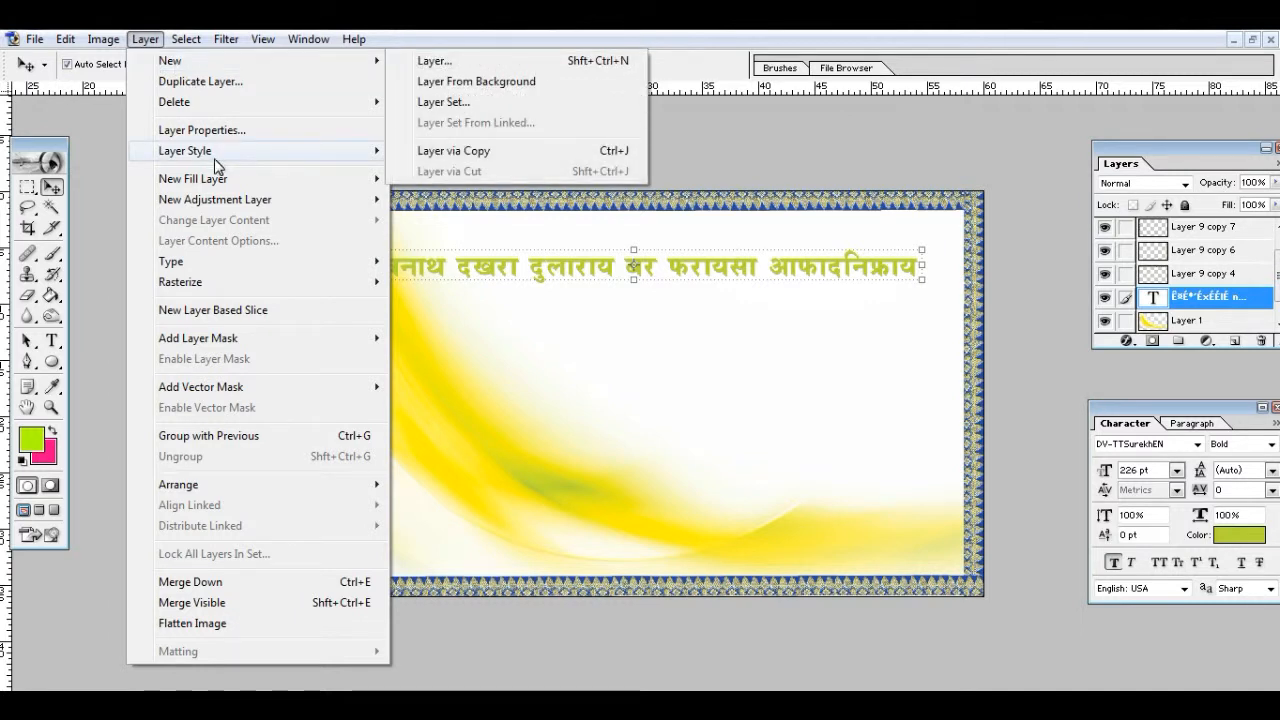
{"action": "mouse_move", "coordinate": [218, 164]}
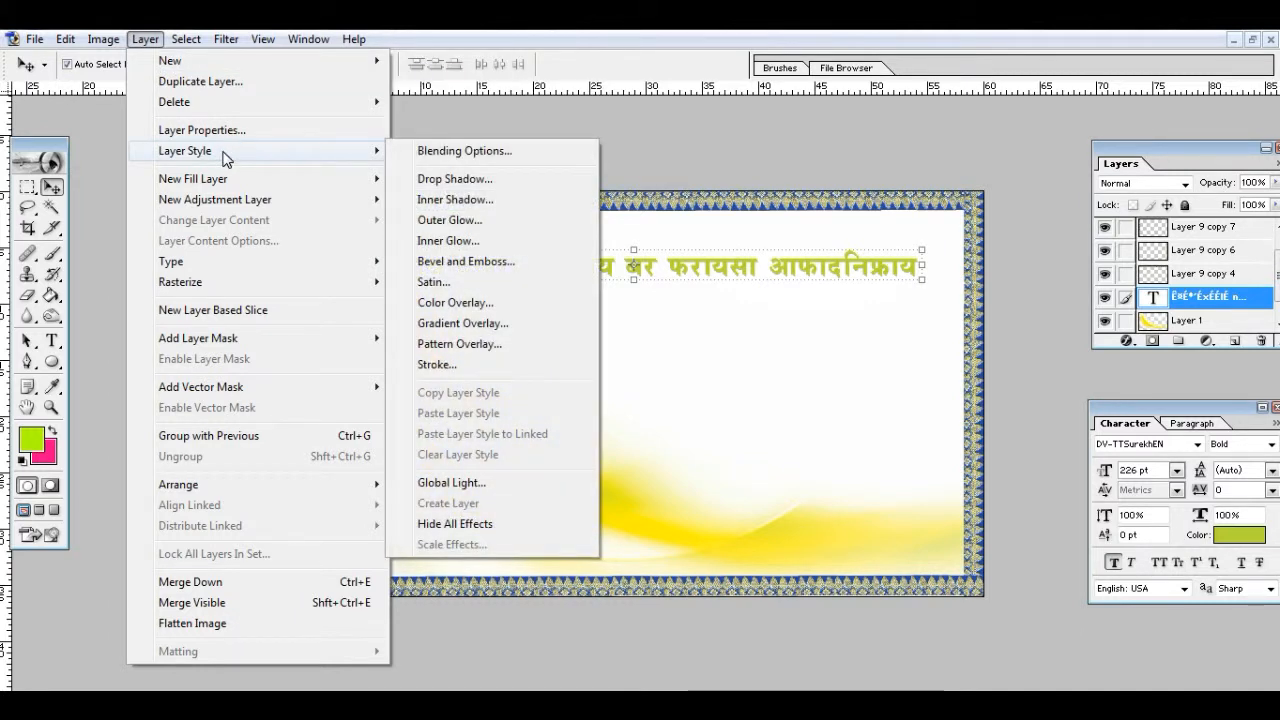
{"action": "left_click", "coordinate": [467, 305]}
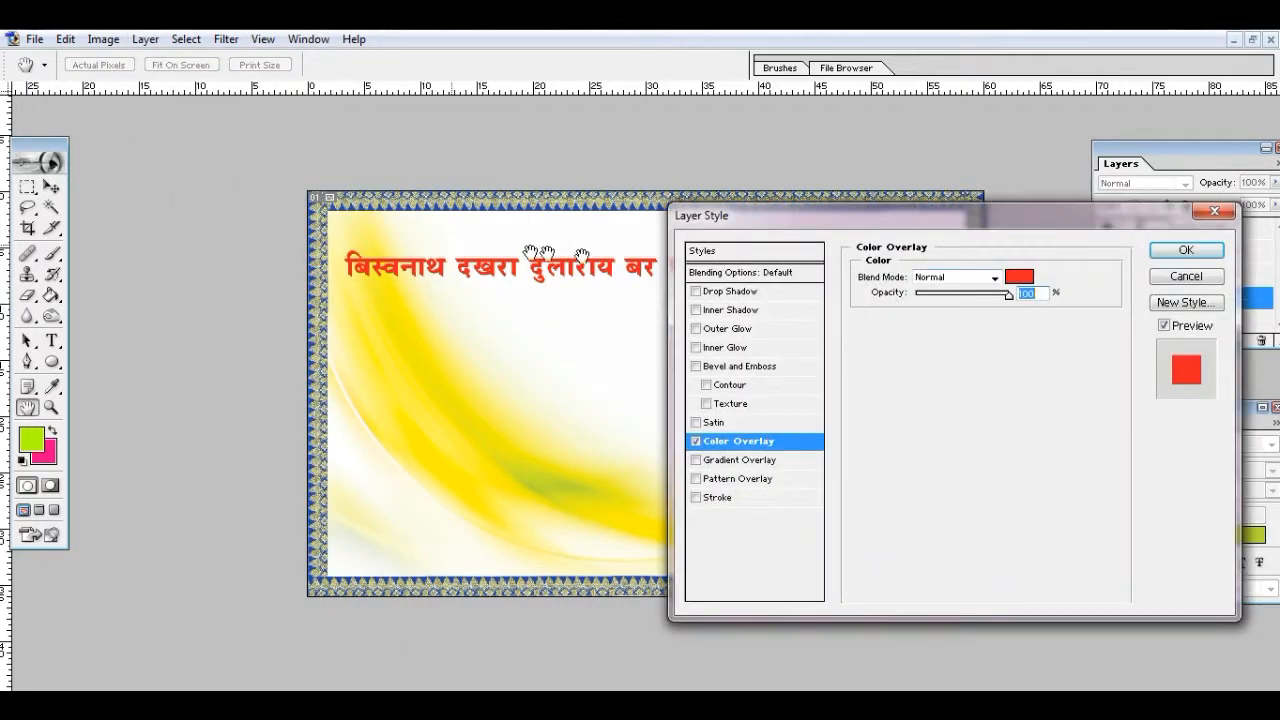
{"action": "left_click", "coordinate": [1030, 280]}
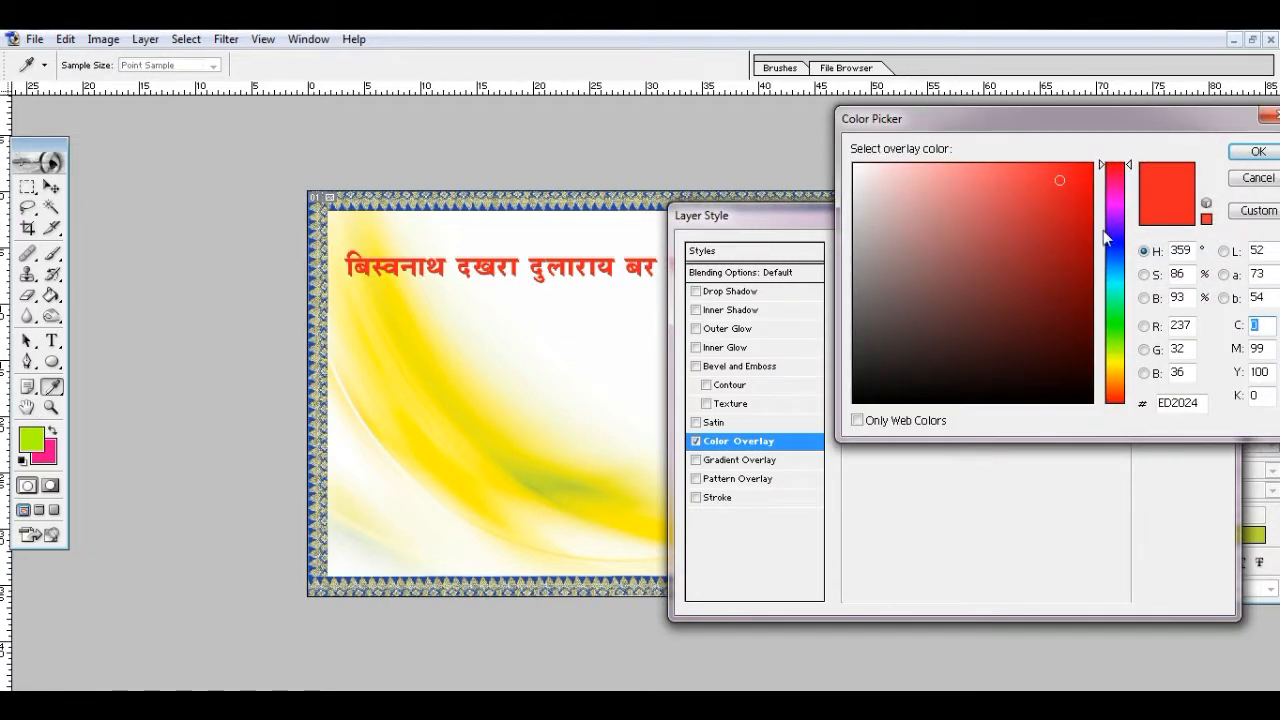
{"action": "left_click", "coordinate": [1108, 197]}
{"action": "left_click_drag", "start_coordinate": [1088, 195], "coordinate": [1083, 183]}
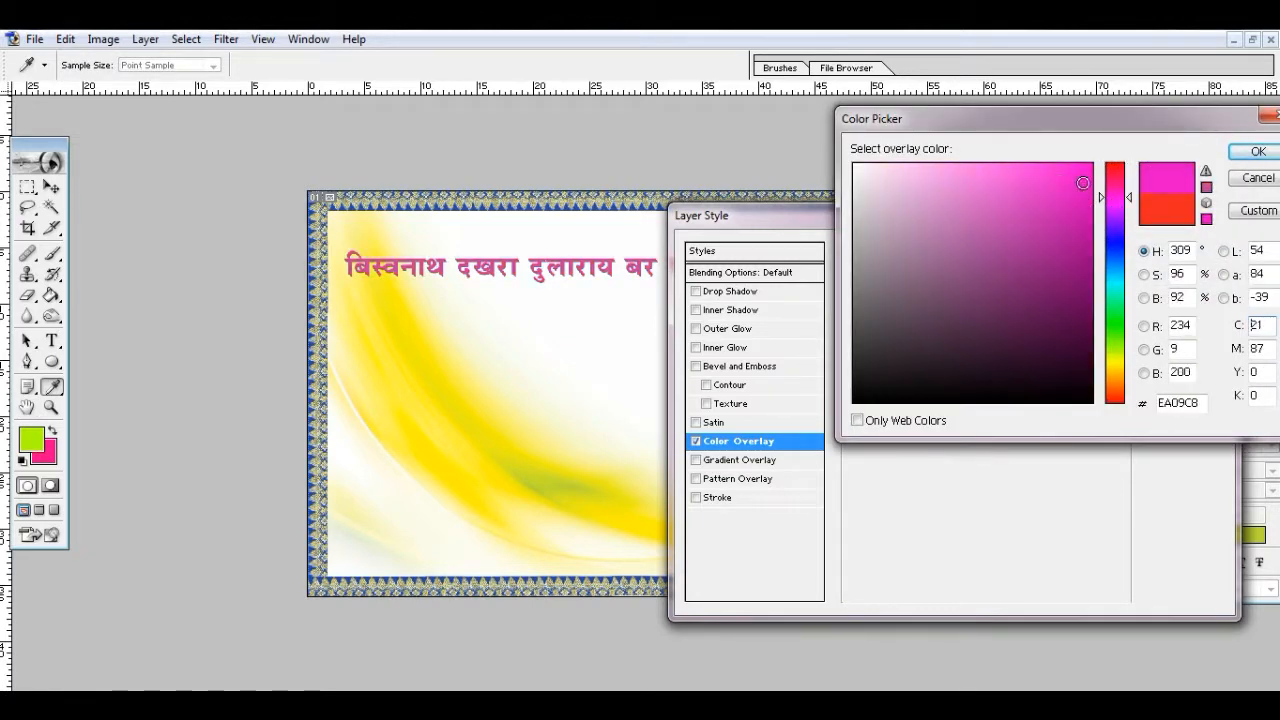
{"action": "left_click", "coordinate": [1258, 151]}
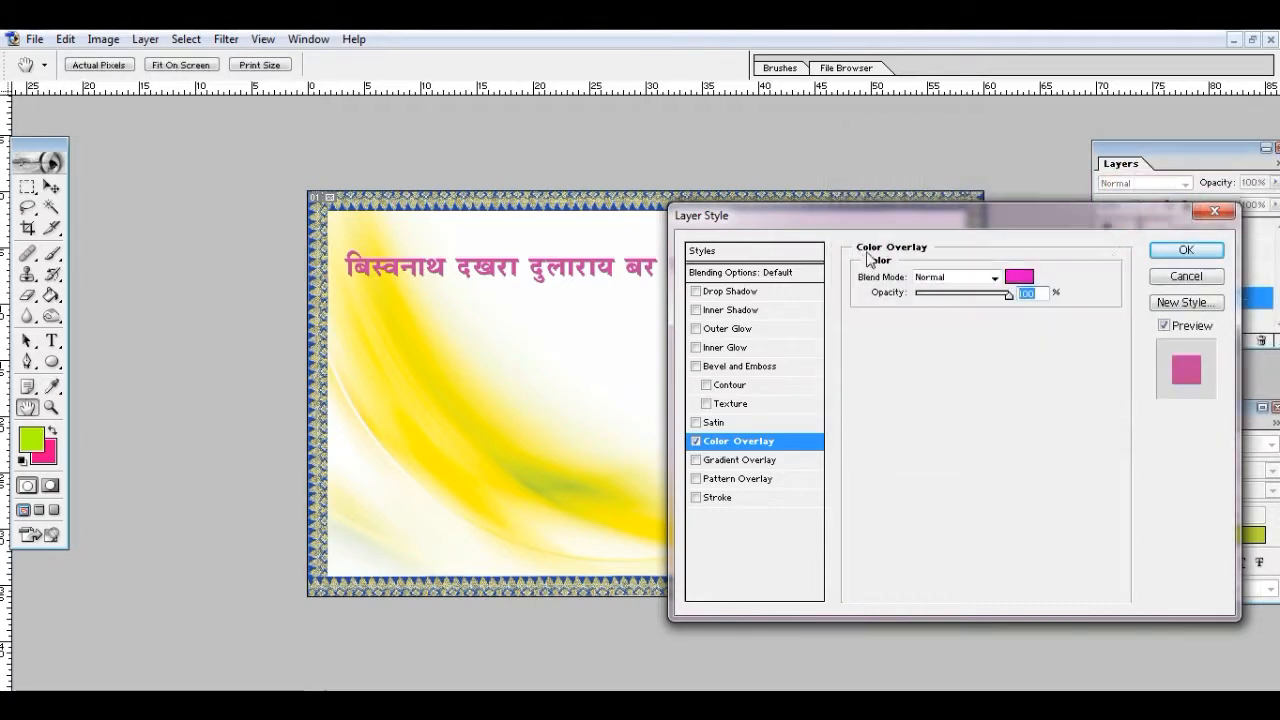
{"action": "left_click", "coordinate": [1187, 250]}
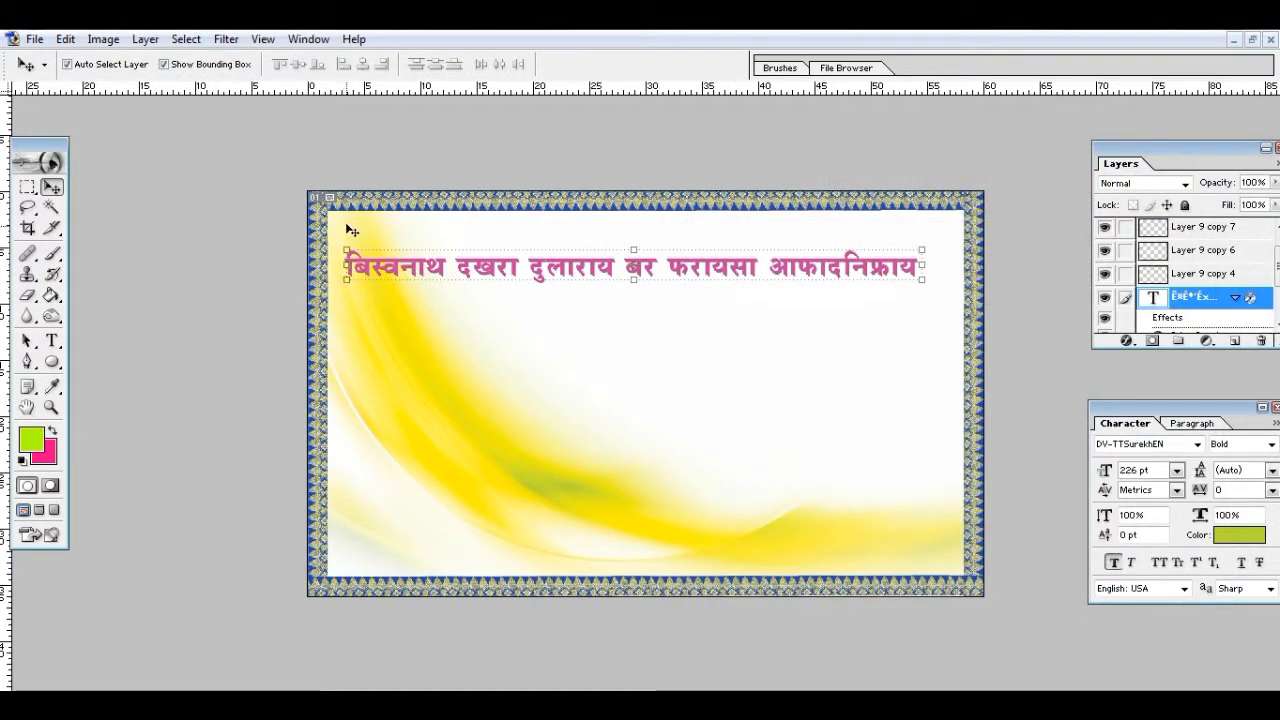
Narrow the Hindi line to 86.1% width, stretch it taller towards the upper border, and apply the transform
{"action": "left_click_drag", "start_coordinate": [340, 268], "coordinate": [425, 267]}
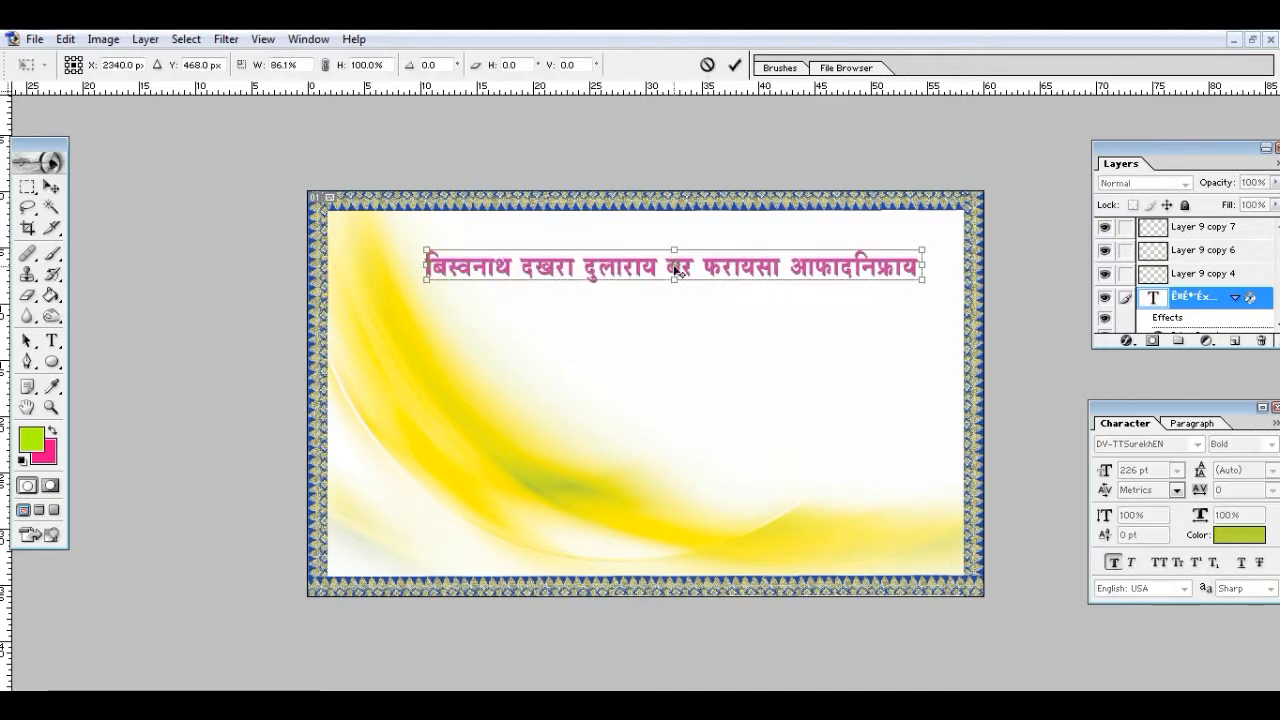
{"action": "left_click_drag", "start_coordinate": [683, 242], "coordinate": [713, 248]}
{"action": "left_click", "coordinate": [736, 68]}
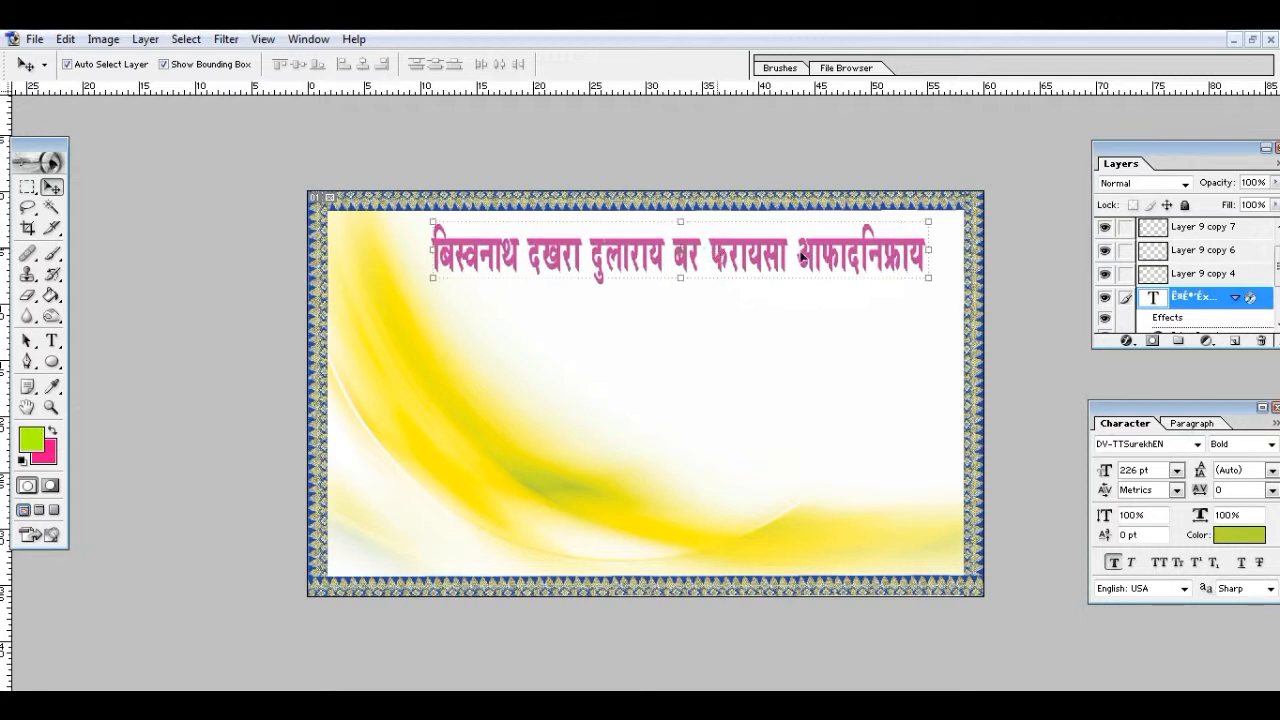
Widen the Hindi line until its end reaches the banner's right inner border and apply the transform
{"action": "left_click", "coordinate": [931, 281]}
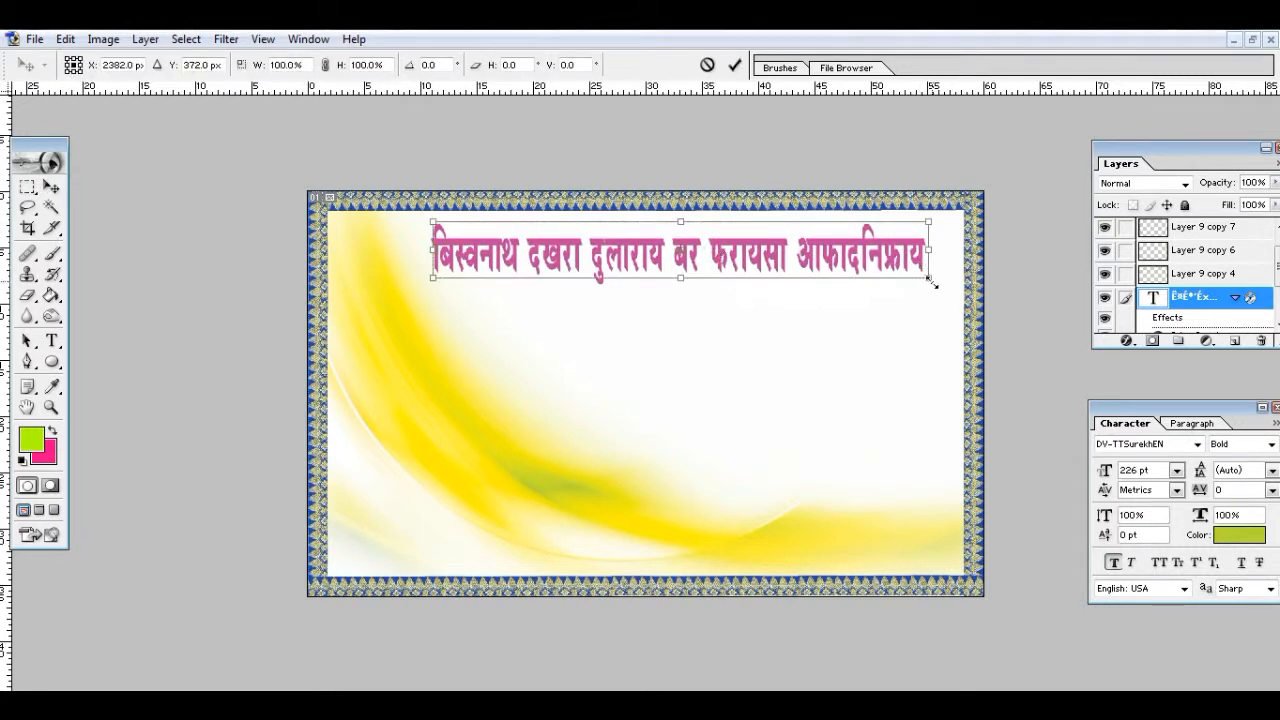
{"action": "left_click_drag", "start_coordinate": [929, 280], "coordinate": [958, 287]}
{"action": "left_click", "coordinate": [737, 65]}
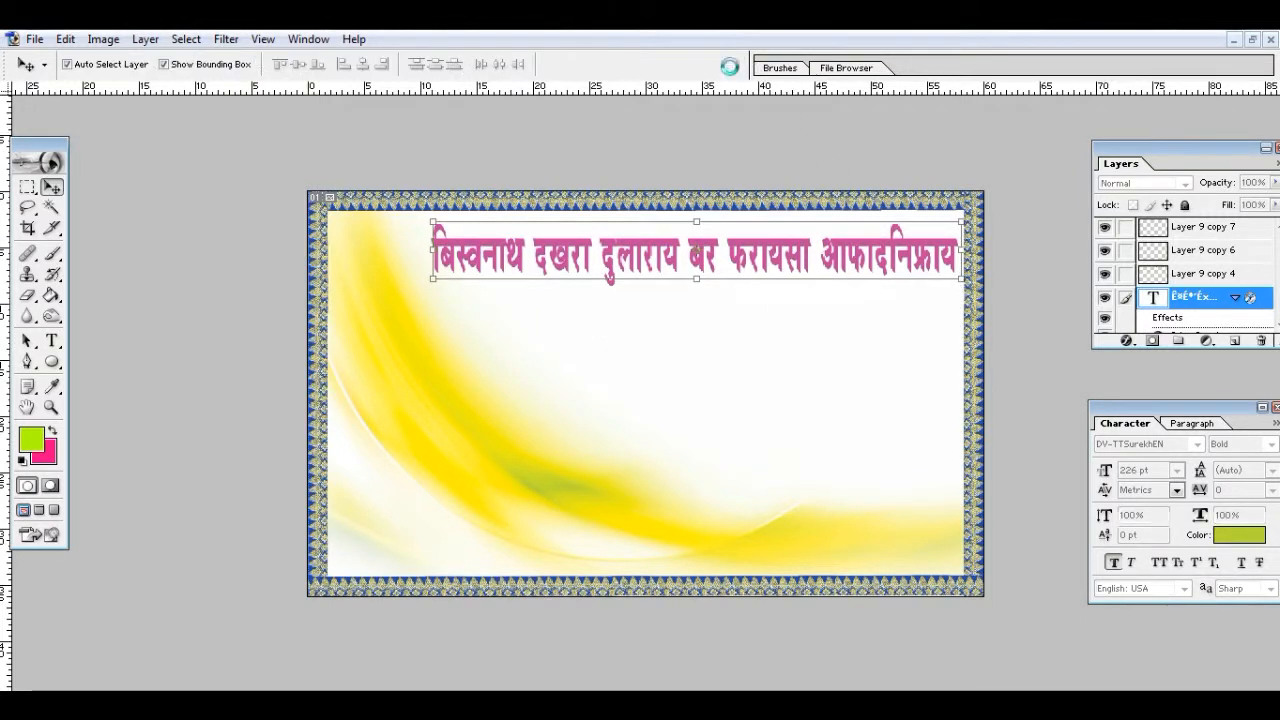
Insert apostrophes before the last letter of the second word and after बर, then reduce the whole line to 414.81 pt
{"action": "left_click", "coordinate": [580, 262]}
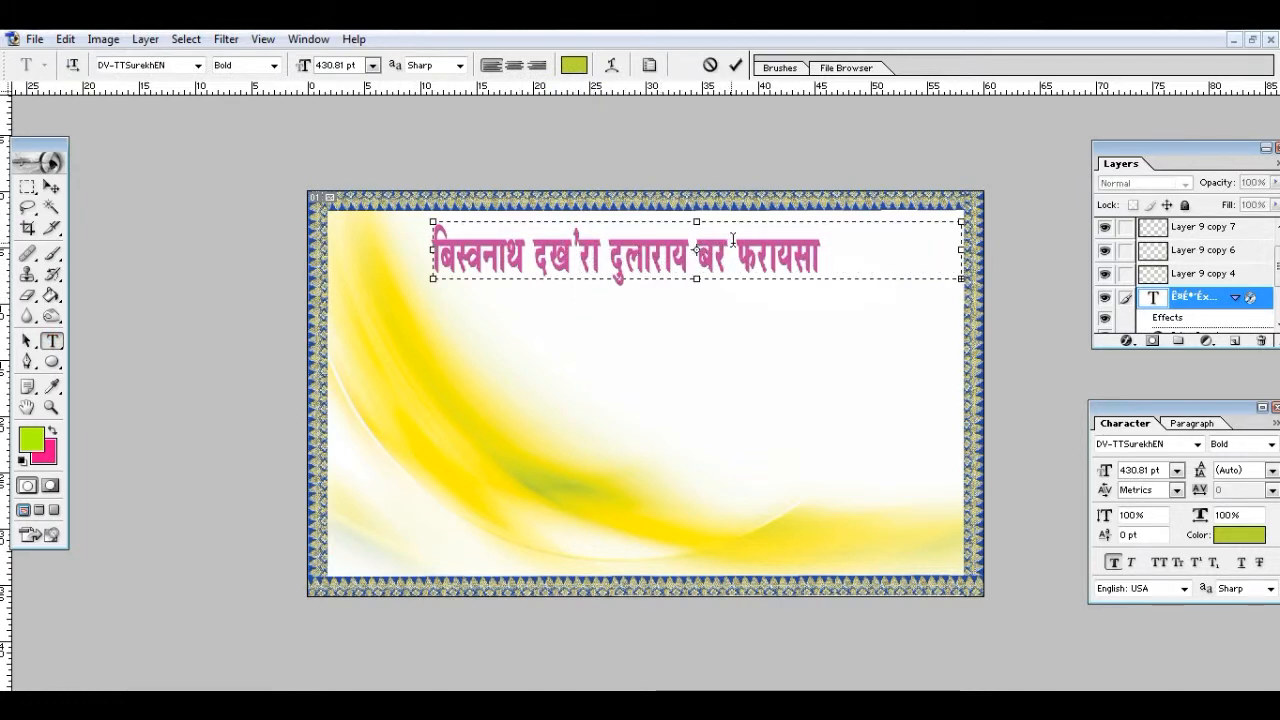
{"action": "type", "text": "'"}
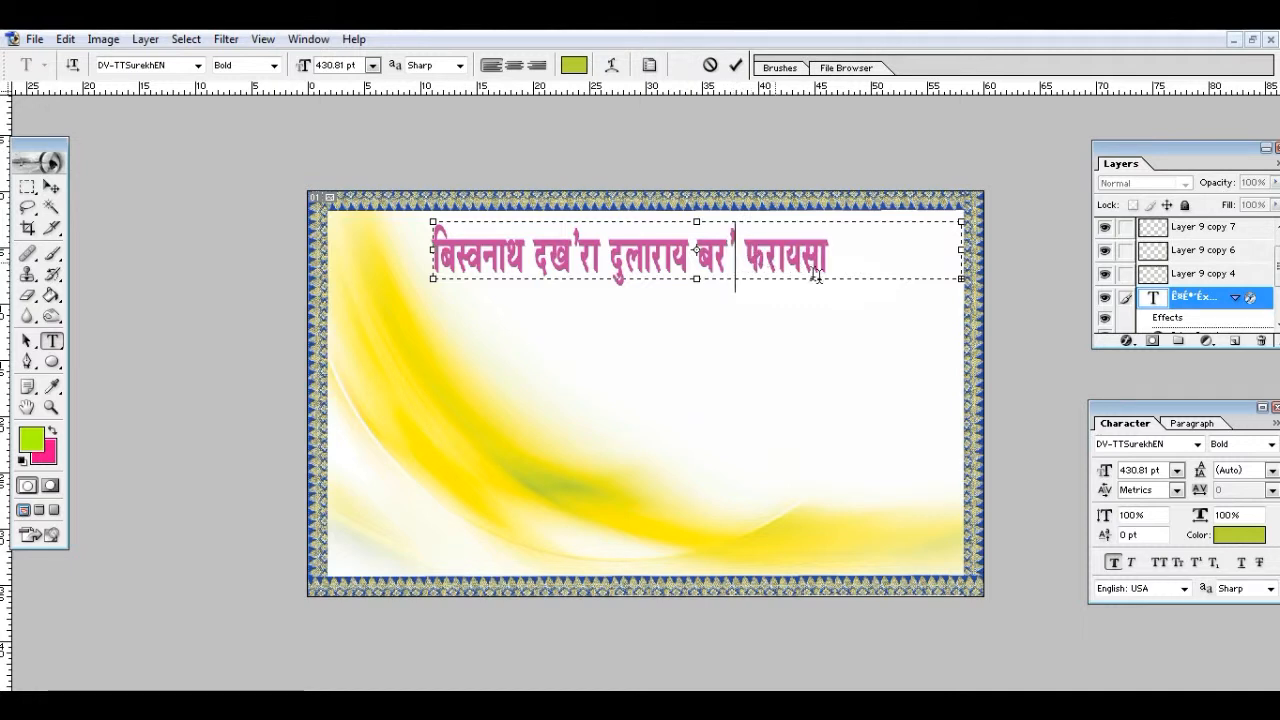
{"action": "key", "text": "ctrl+a"}
{"action": "key", "text": "ctrl+shift+comma"}
{"action": "key", "text": "ctrl+shift+comma"}
{"action": "key", "text": "ctrl+shift+comma"}
{"action": "key", "text": "ctrl+shift+comma"}
{"action": "key", "text": "ctrl+shift+comma"}
{"action": "key", "text": "ctrl+shift+comma"}
{"action": "key", "text": "ctrl+shift+comma"}
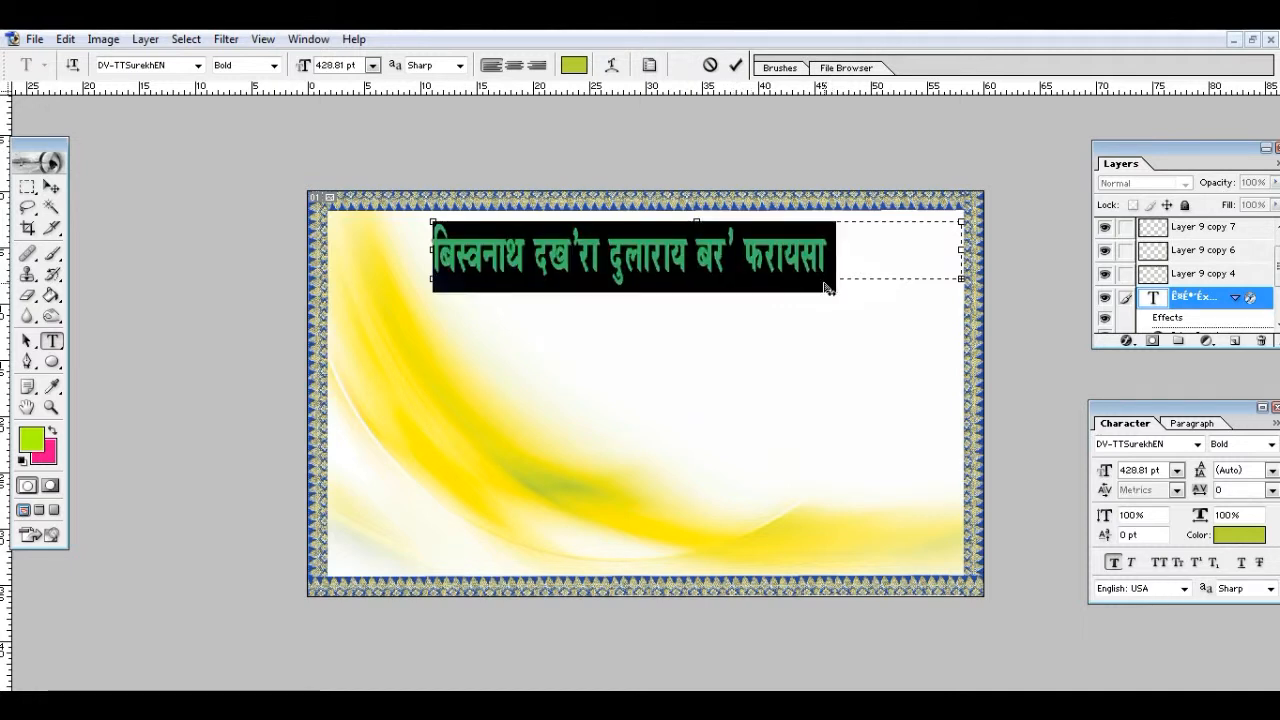
{"action": "key", "text": "ctrl+shift+comma"}
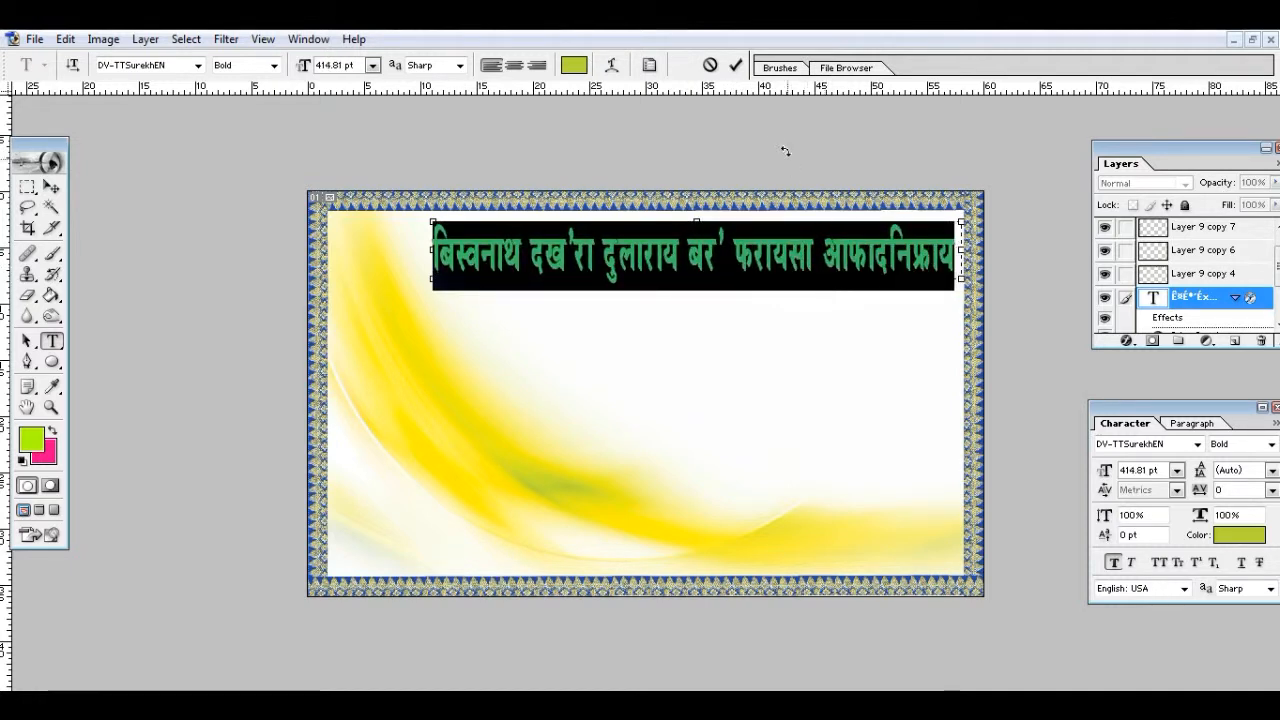
{"action": "left_click", "coordinate": [736, 65]}
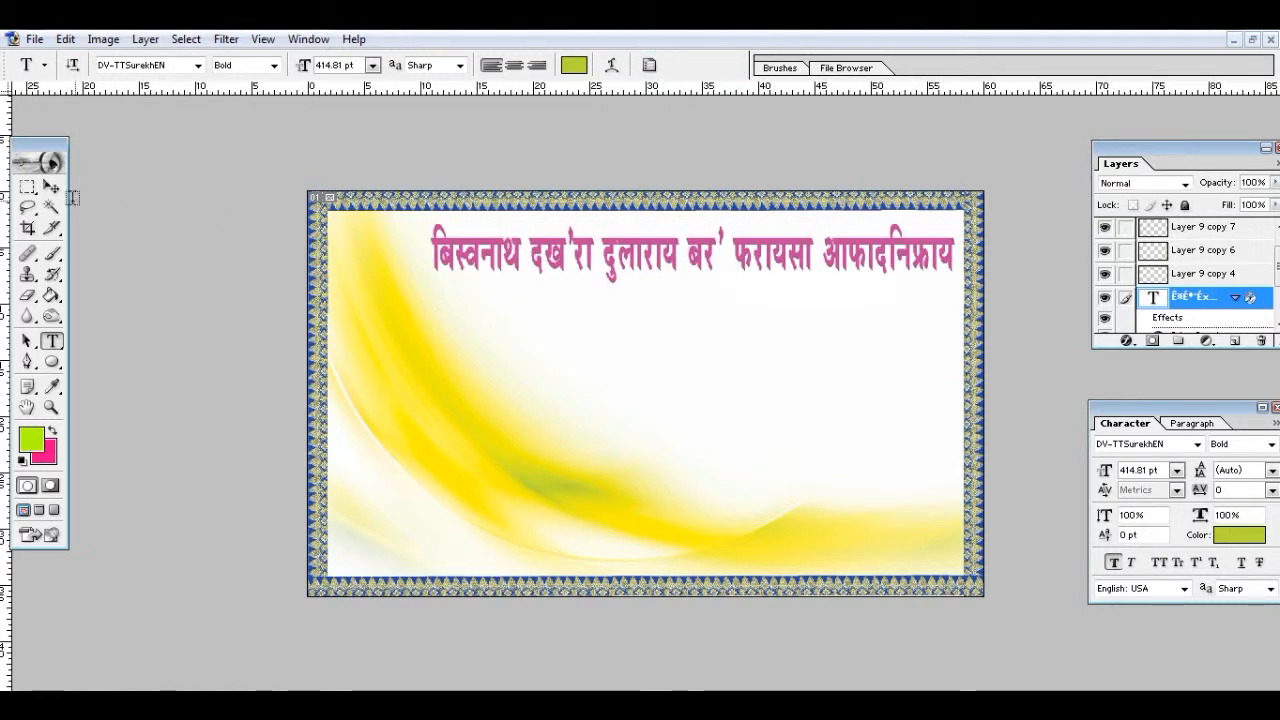
Reduce the Hindi line's height to 88.5% and apply the transform
{"action": "left_click", "coordinate": [51, 187]}
{"action": "left_click_drag", "start_coordinate": [688, 284], "coordinate": [687, 275]}
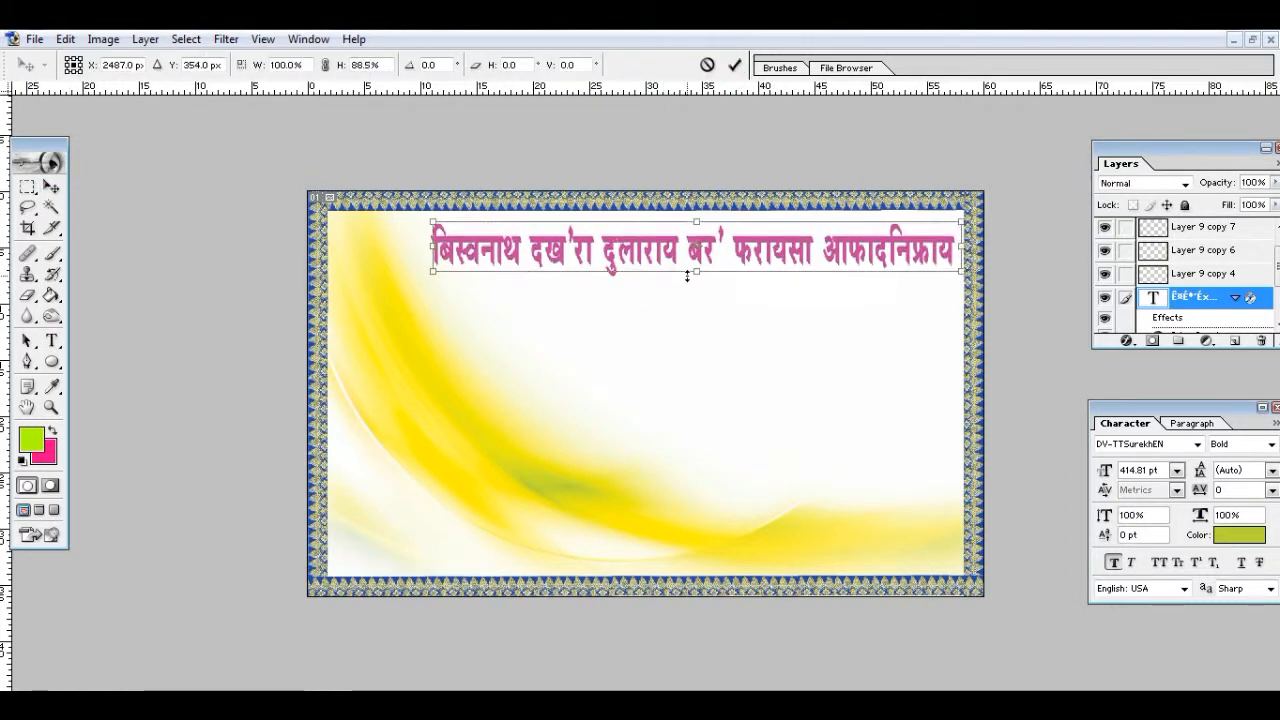
{"action": "left_click", "coordinate": [735, 66]}
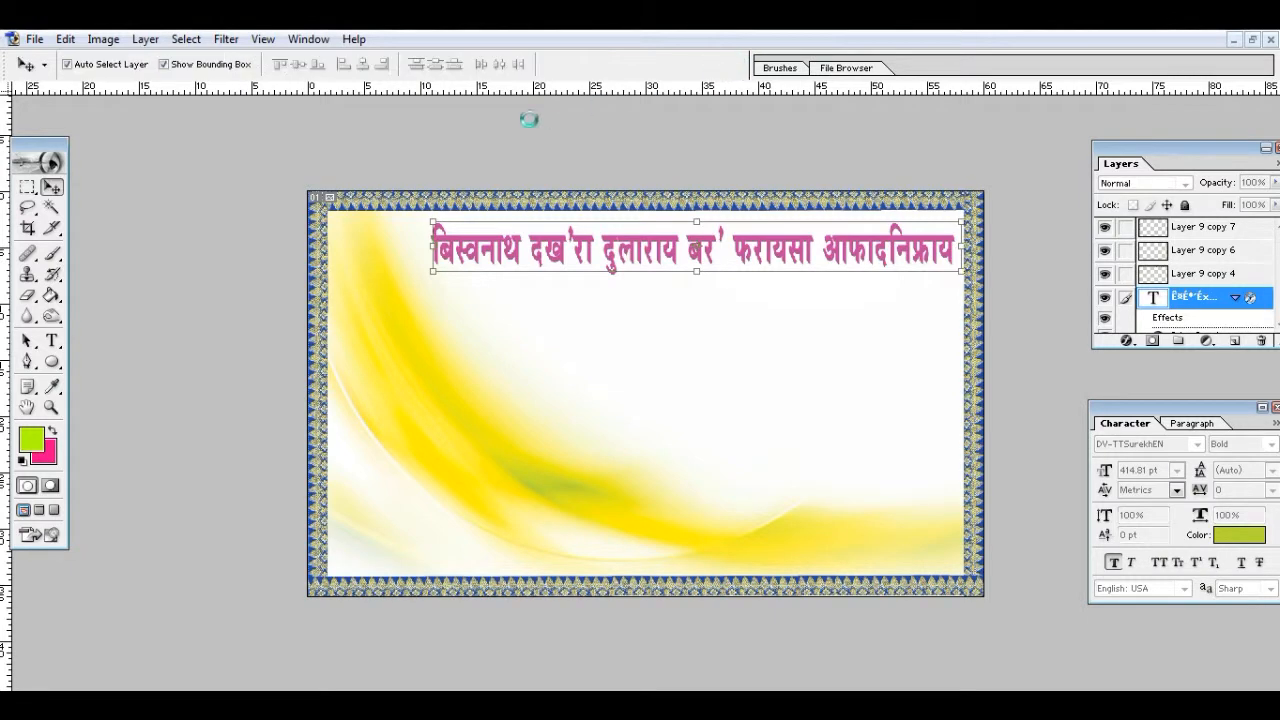
Float the banner copy's window in the middle of the workspace and discard the trial narrowing of the Hindi line to 95.4%
{"action": "left_click_drag", "start_coordinate": [432, 246], "coordinate": [456, 247]}
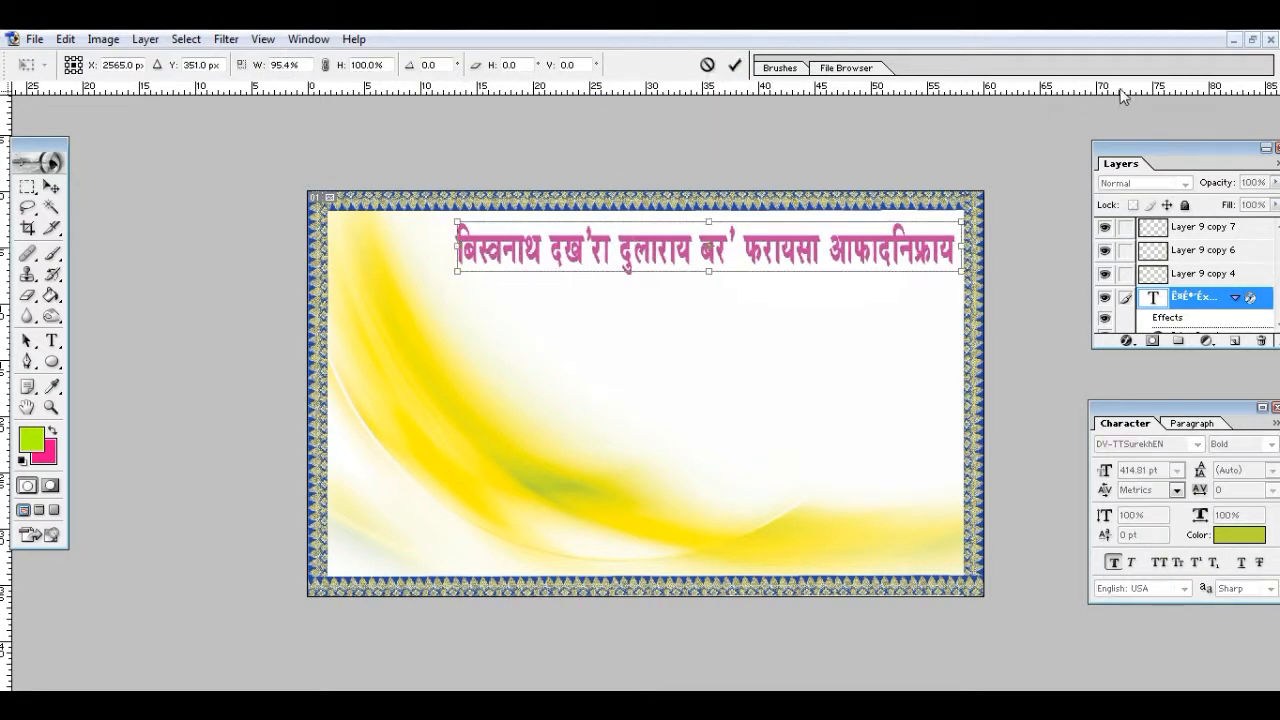
{"action": "left_click", "coordinate": [1251, 41]}
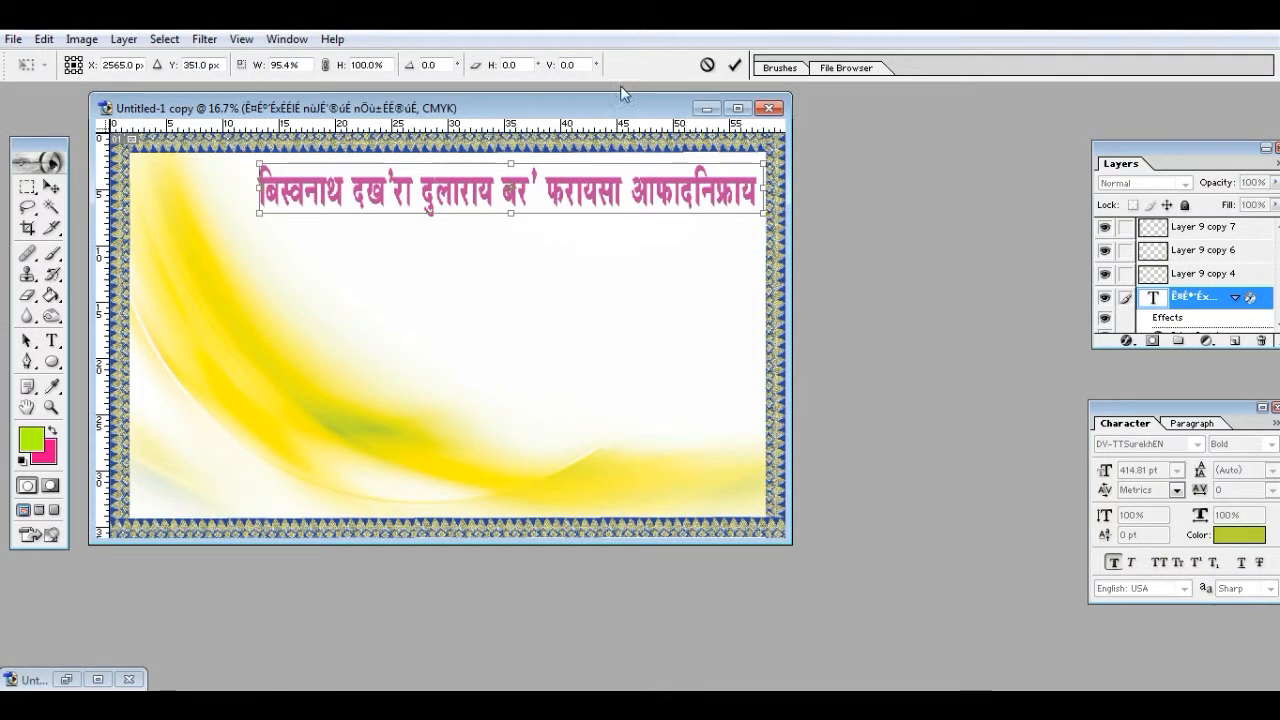
{"action": "left_click_drag", "start_coordinate": [620, 107], "coordinate": [792, 167]}
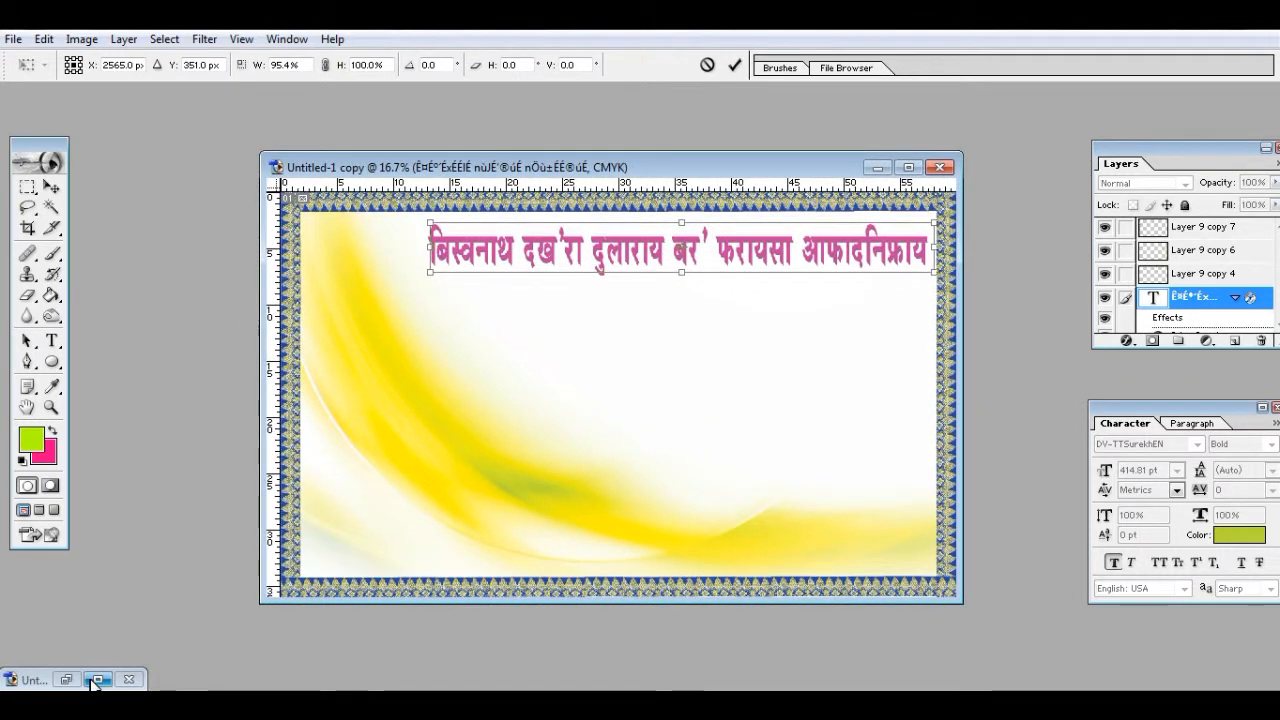
{"action": "key", "text": "Escape"}
{"action": "left_click", "coordinate": [650, 340]}
Bring up the finished banner Untitled-1.psd as a floating window and place it beside the banner copy
{"action": "left_click", "coordinate": [97, 680]}
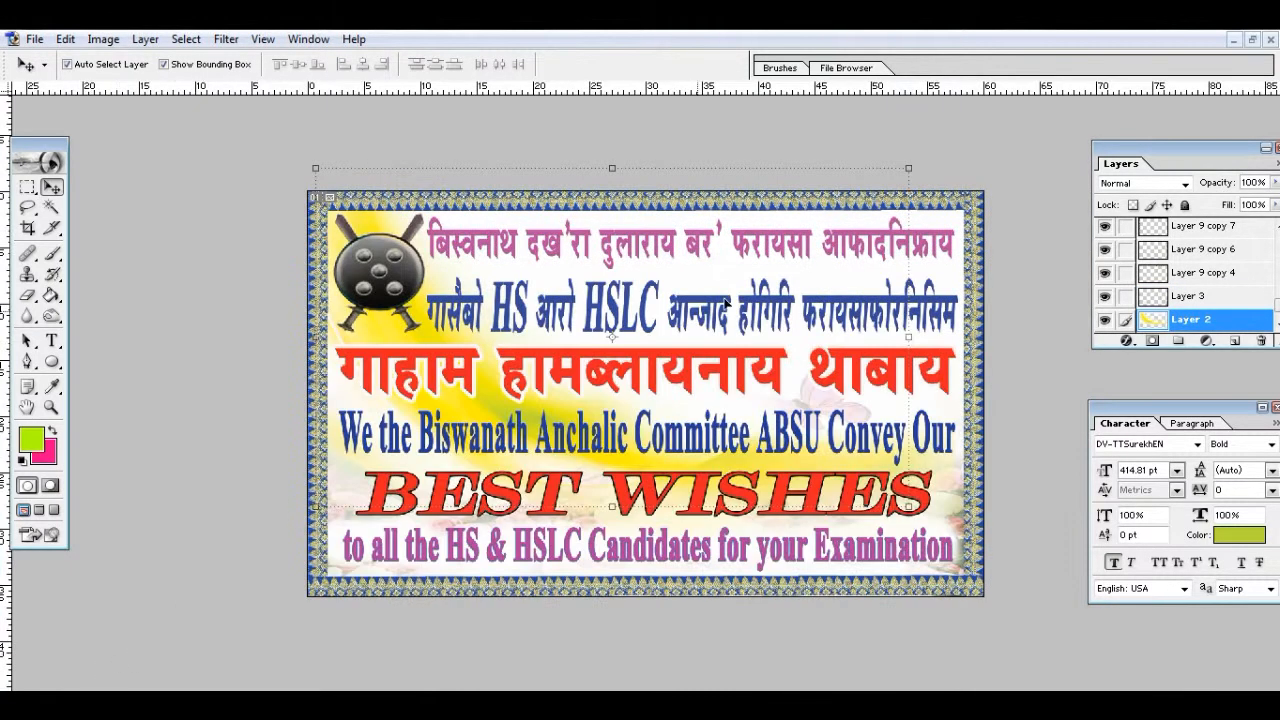
{"action": "left_click", "coordinate": [1234, 40]}
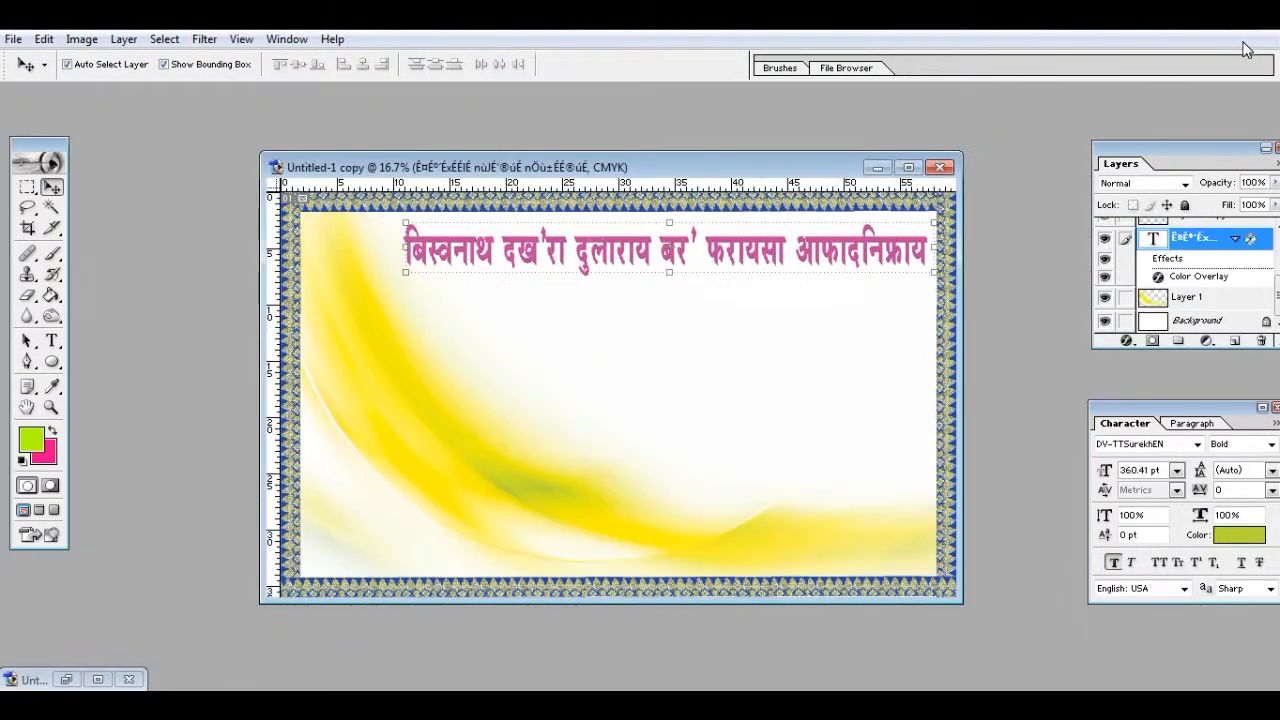
{"action": "left_click", "coordinate": [100, 681]}
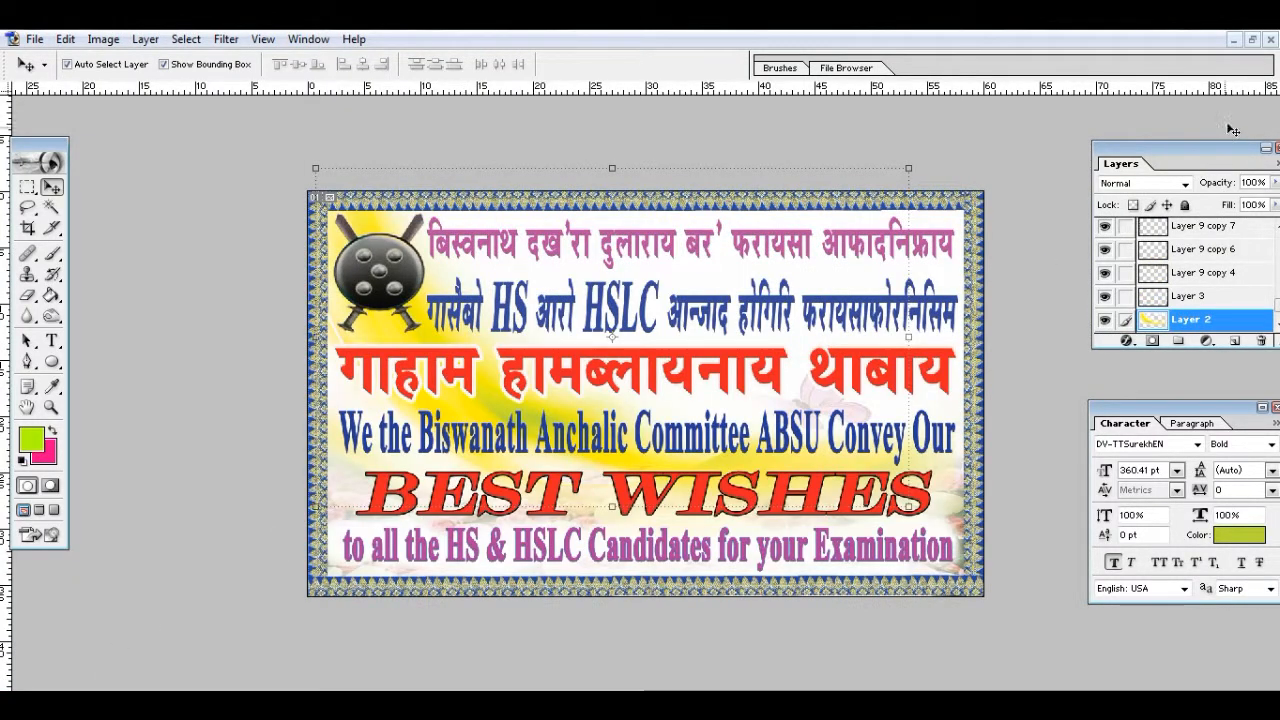
{"action": "left_click", "coordinate": [1252, 41]}
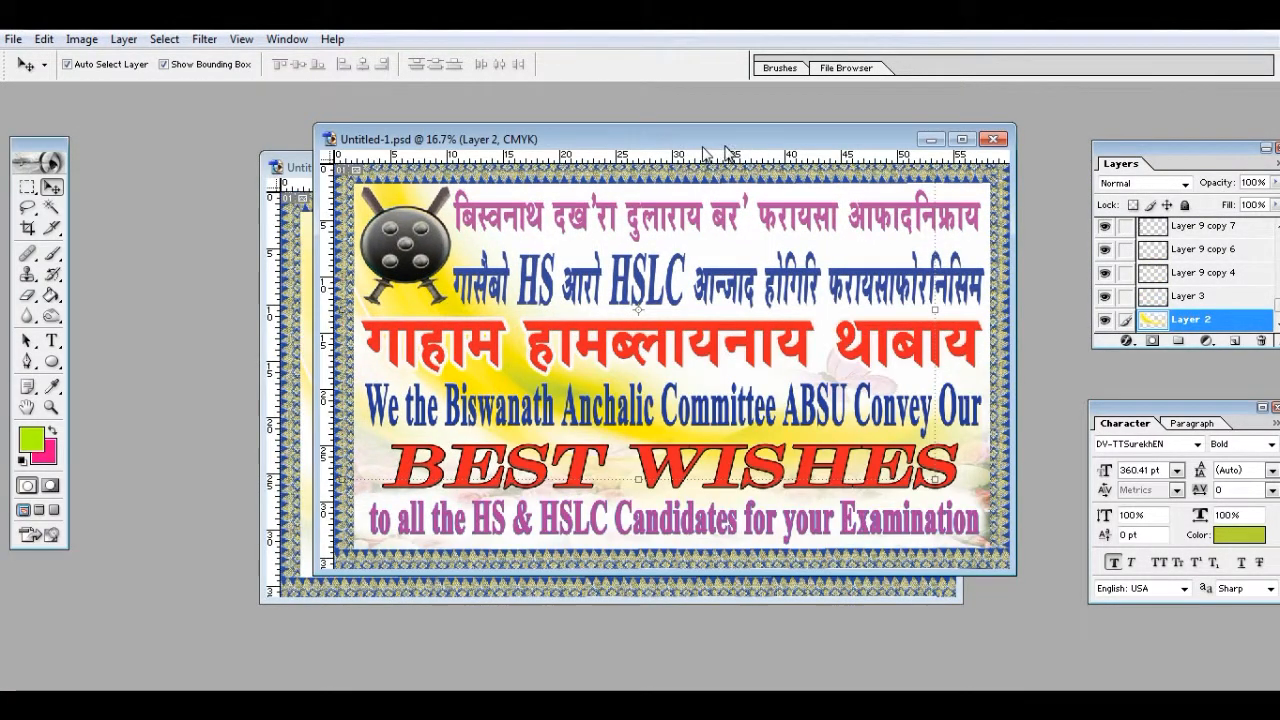
{"action": "left_click_drag", "start_coordinate": [705, 140], "coordinate": [1064, 134]}
Copy the drum emblem and the blue HS/HSLC text line from Untitled-1.psd into matching positions in the banner copy
{"action": "left_click_drag", "start_coordinate": [768, 250], "coordinate": [341, 294]}
{"action": "left_click", "coordinate": [1001, 284]}
{"action": "left_click_drag", "start_coordinate": [1001, 284], "coordinate": [572, 308]}
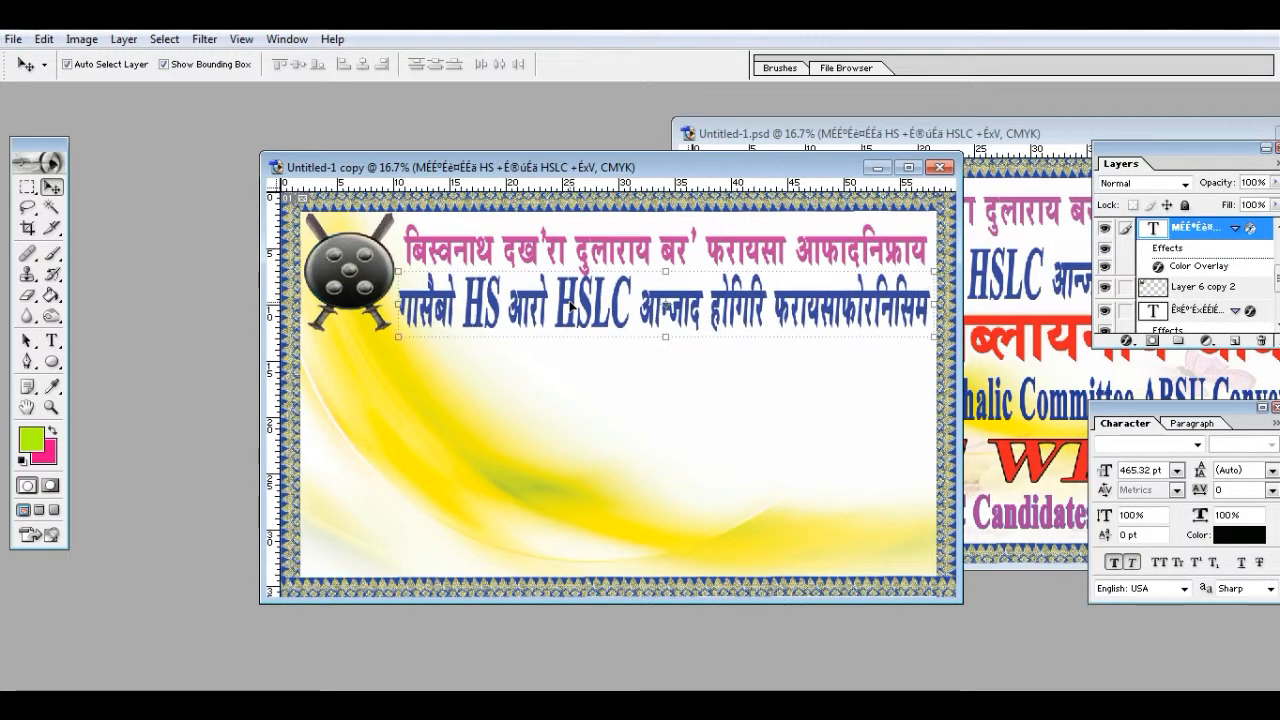
{"action": "left_click", "coordinate": [1025, 355]}
{"action": "key", "text": "ctrl+t"}
{"action": "left_click_drag", "start_coordinate": [634, 380], "coordinate": [656, 349]}
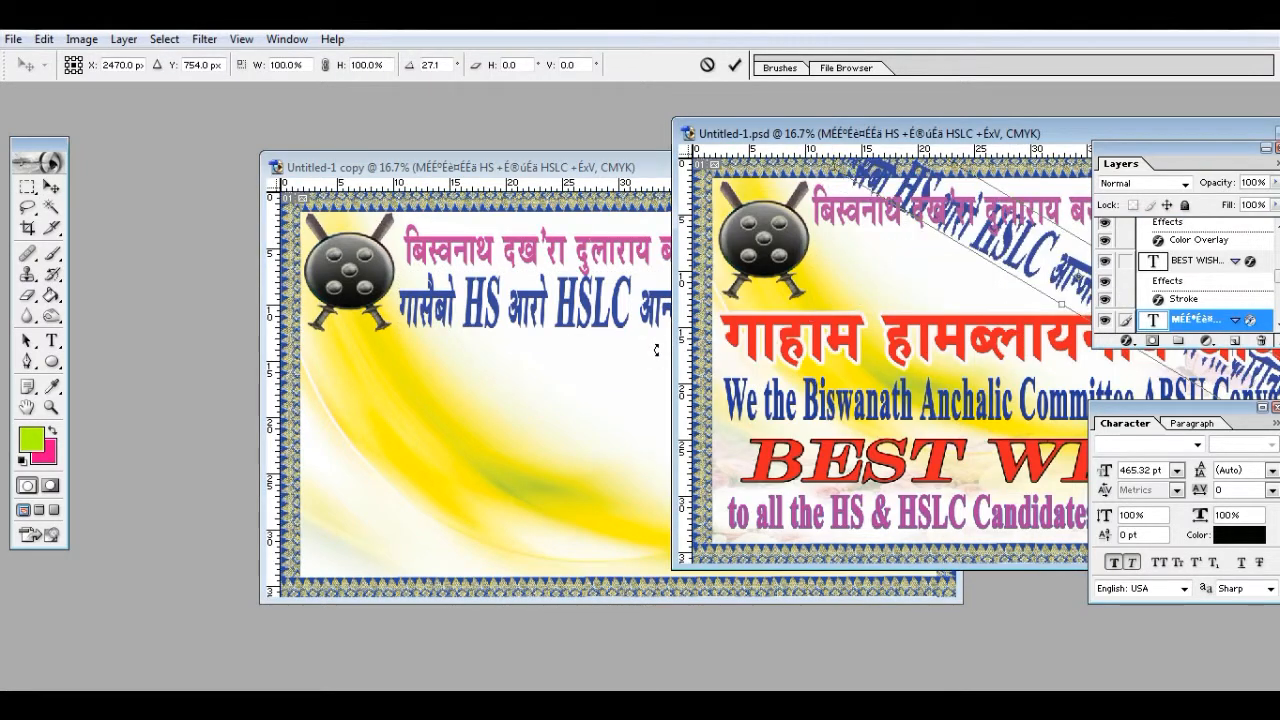
{"action": "left_click", "coordinate": [707, 64]}
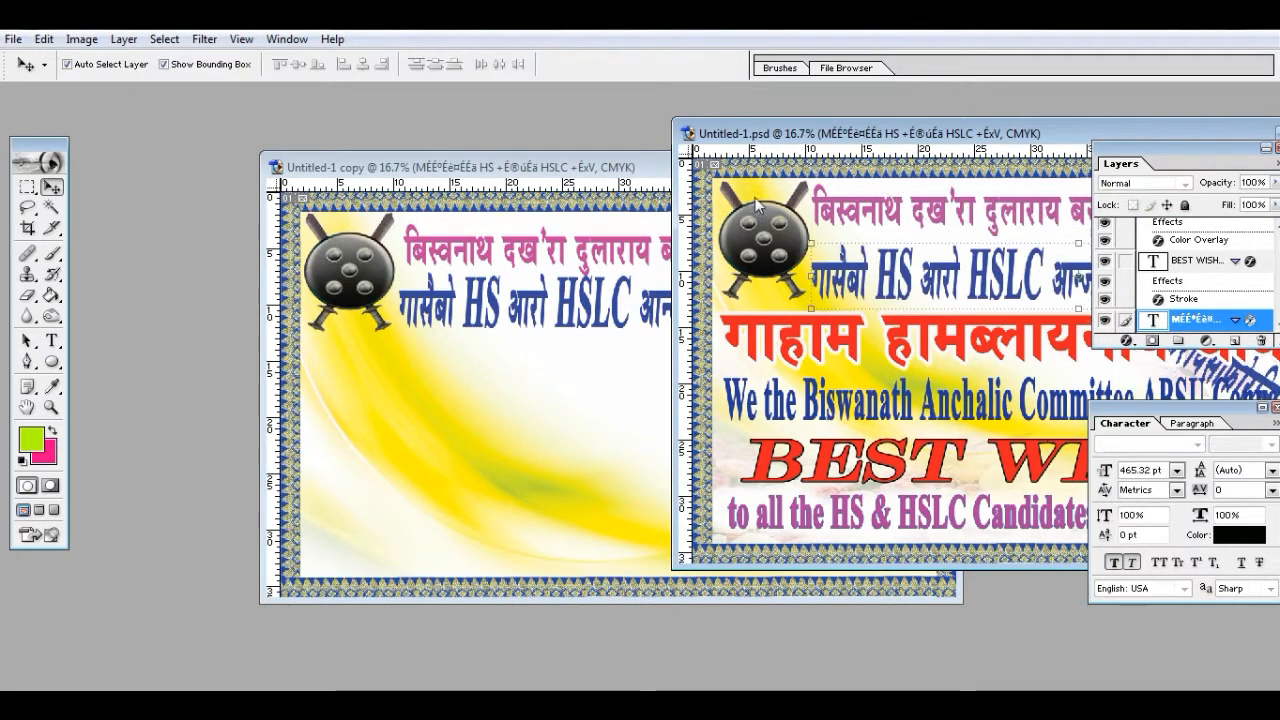
Copy the large red Hindi line from Untitled-1.psd into the banner copy and place it below the blue HS/HSLC line
{"action": "left_click", "coordinate": [925, 342]}
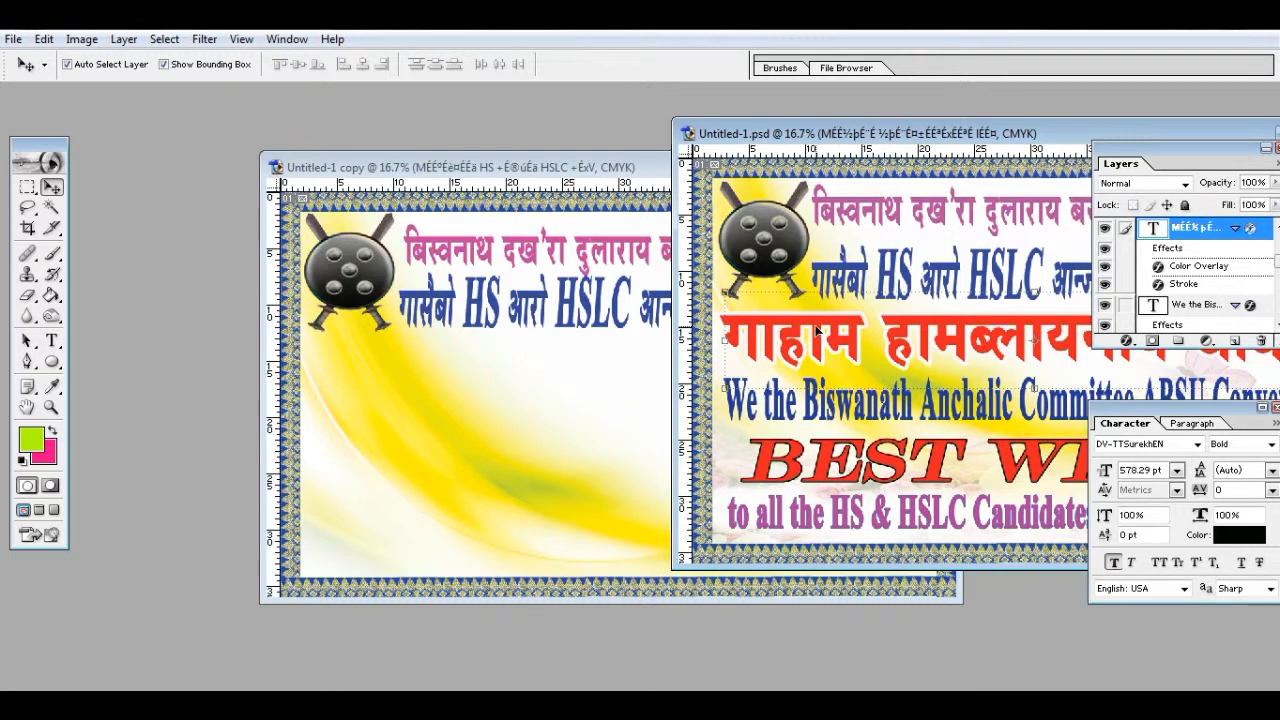
{"action": "left_click_drag", "start_coordinate": [830, 325], "coordinate": [688, 368]}
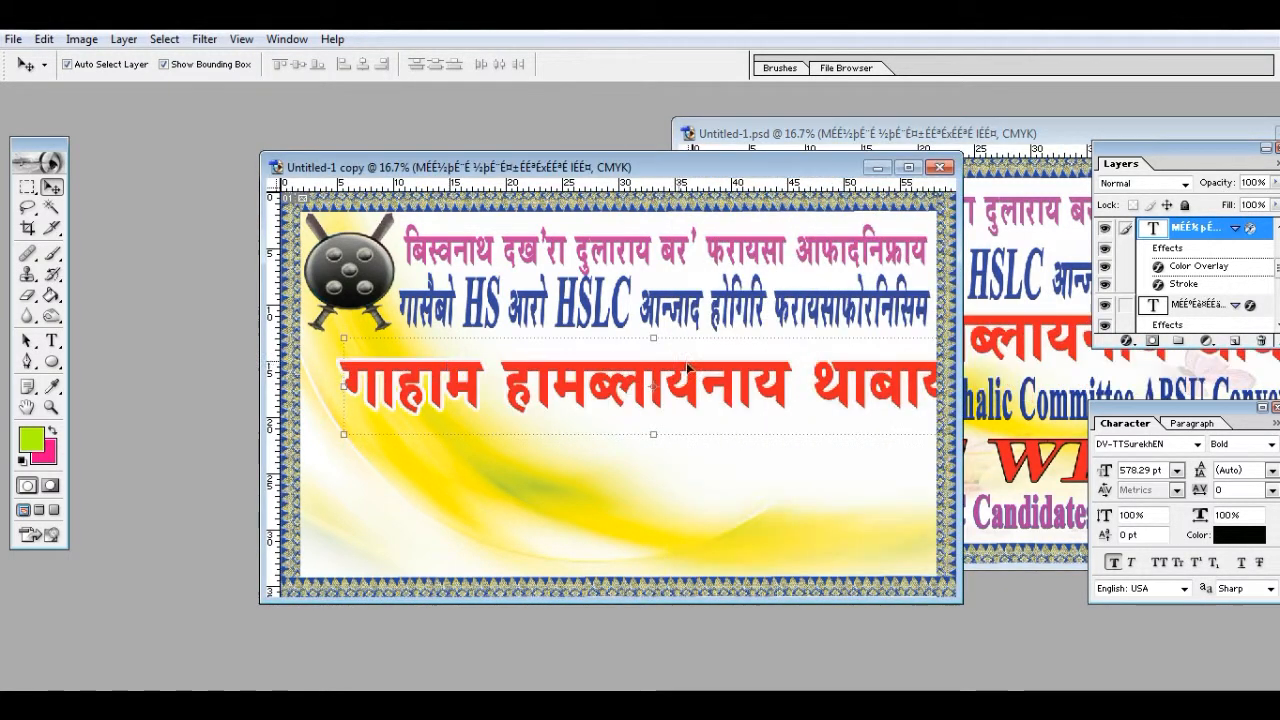
{"action": "mouse_move", "coordinate": [865, 392]}
{"action": "left_mouse_down"}
{"action": "mouse_move", "coordinate": [816, 388]}
{"action": "mouse_move", "coordinate": [843, 387]}
{"action": "left_mouse_up"}
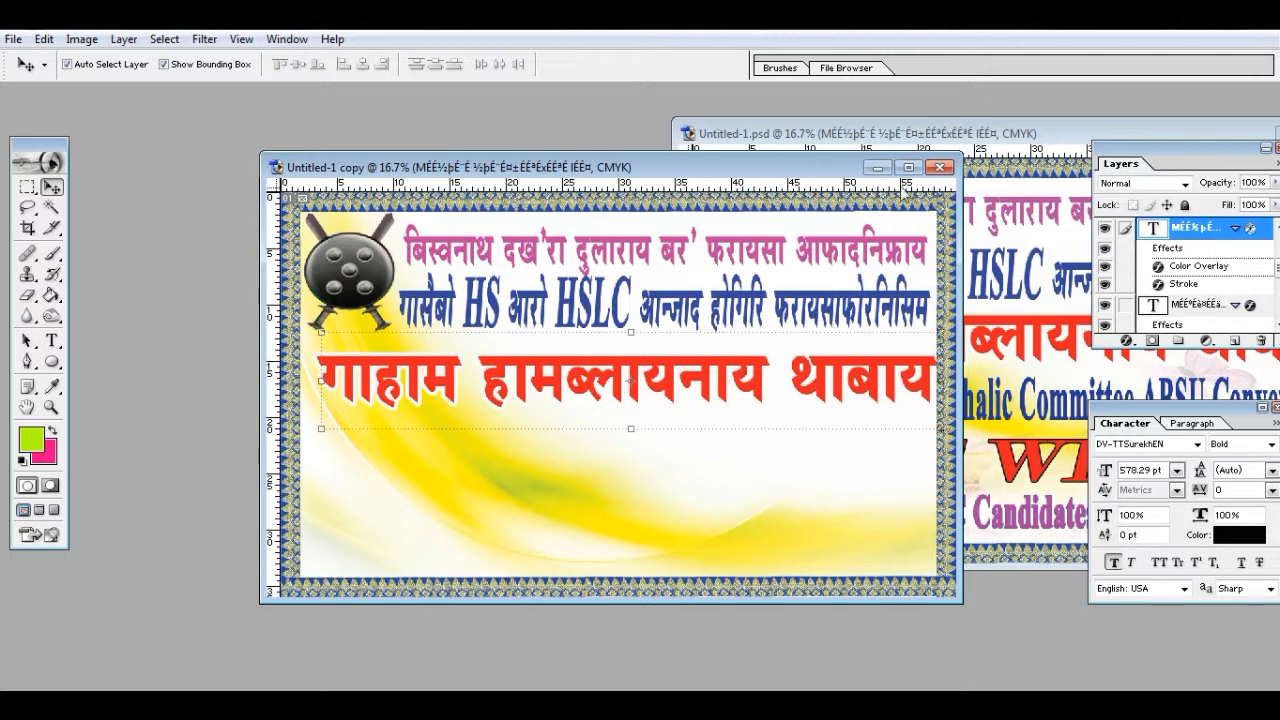
{"action": "left_click", "coordinate": [908, 167]}
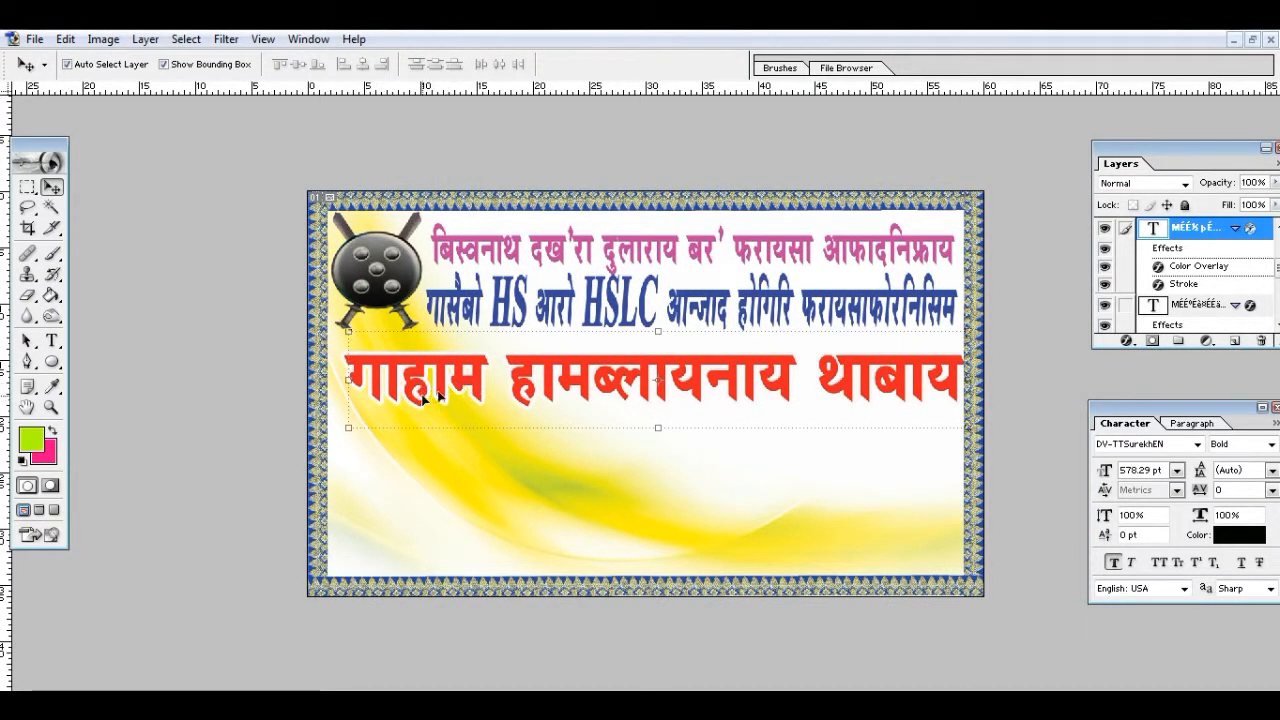
{"action": "mouse_move", "coordinate": [781, 378]}
{"action": "left_mouse_down"}
{"action": "mouse_move", "coordinate": [769, 374]}
{"action": "mouse_move", "coordinate": [781, 376]}
{"action": "left_mouse_up"}
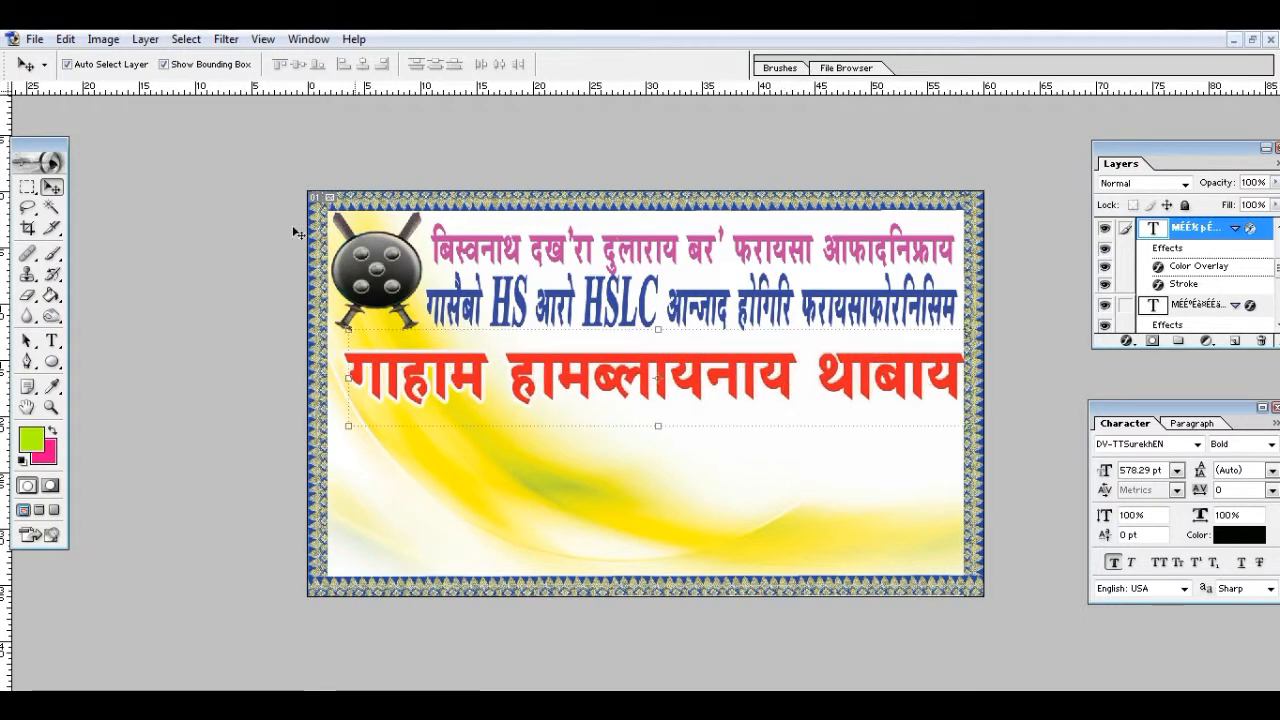
Open the red Hindi line's Stroke style and compare the text with the stroke switched off and on
{"action": "left_click", "coordinate": [145, 39]}
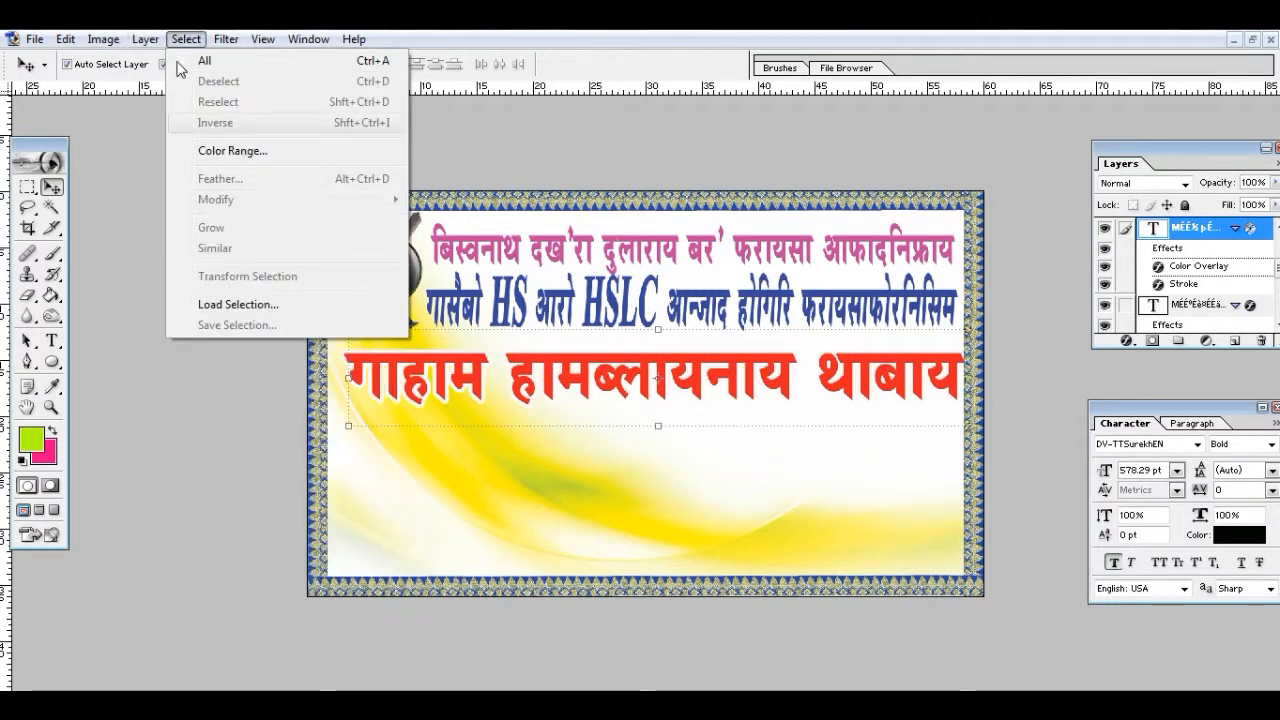
{"action": "mouse_move", "coordinate": [183, 153]}
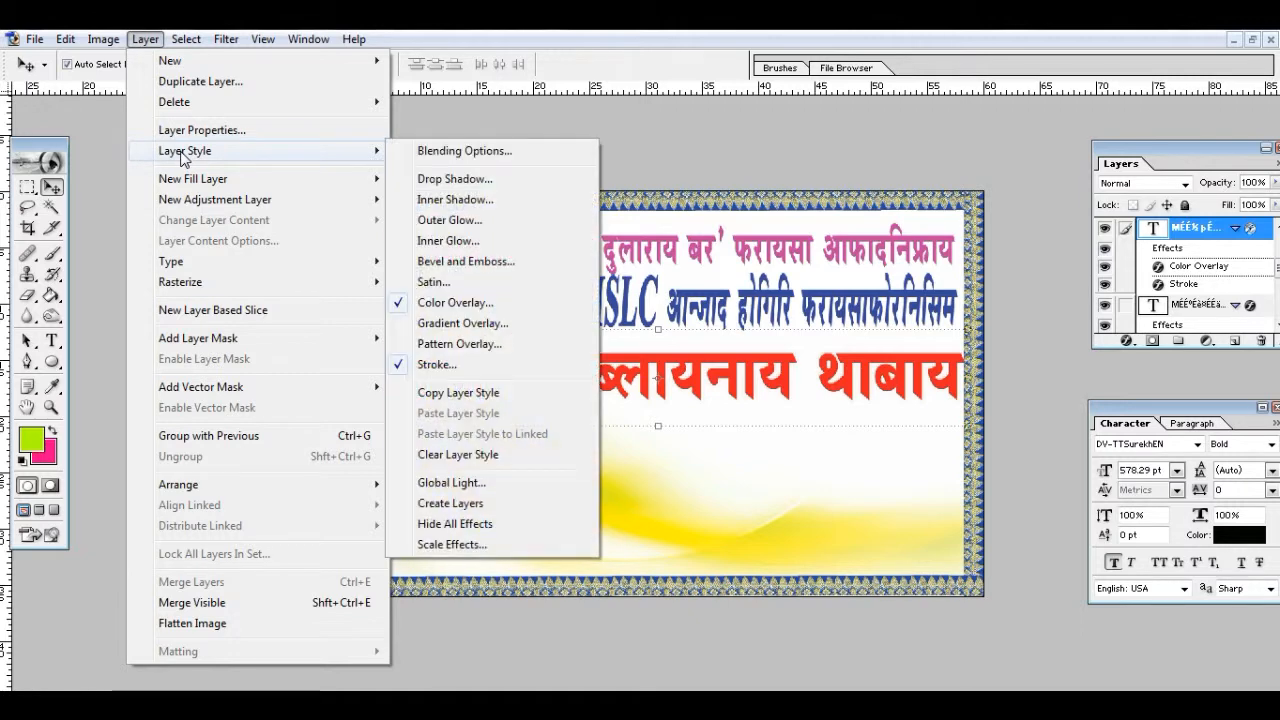
{"action": "left_click", "coordinate": [437, 364]}
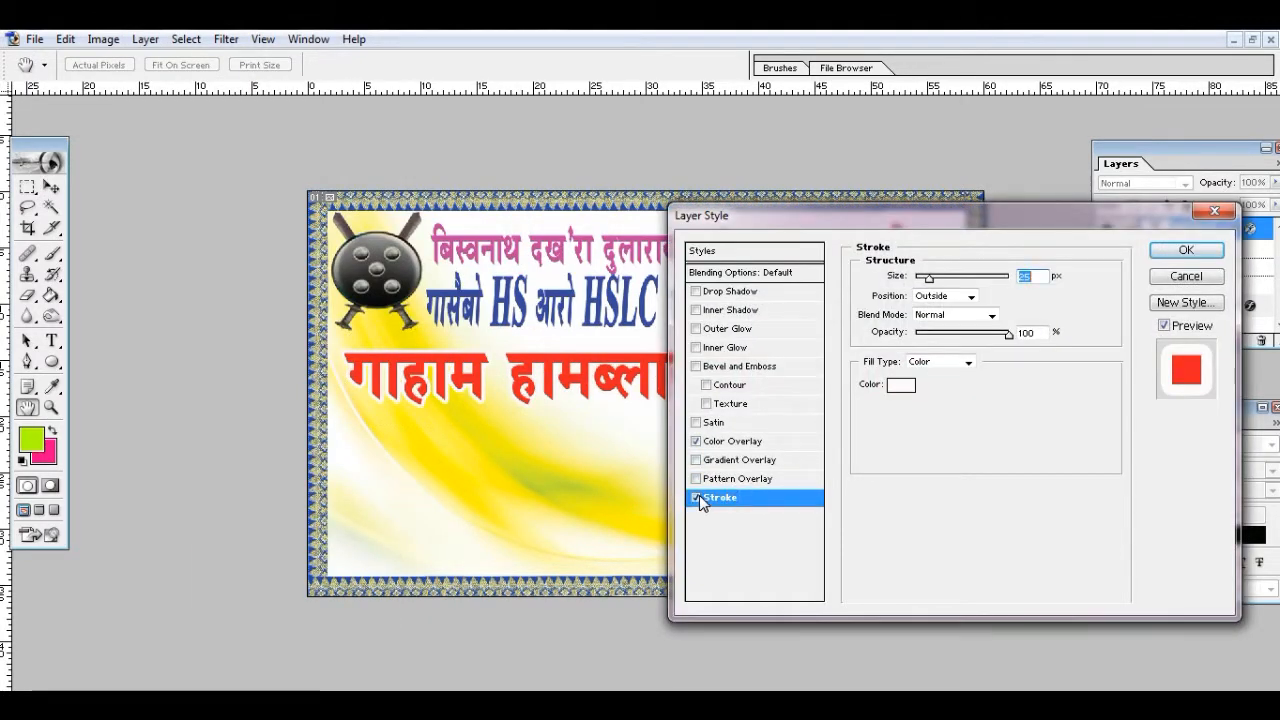
{"action": "left_click", "coordinate": [697, 497]}
{"action": "left_click", "coordinate": [697, 497]}
{"action": "left_click", "coordinate": [697, 497]}
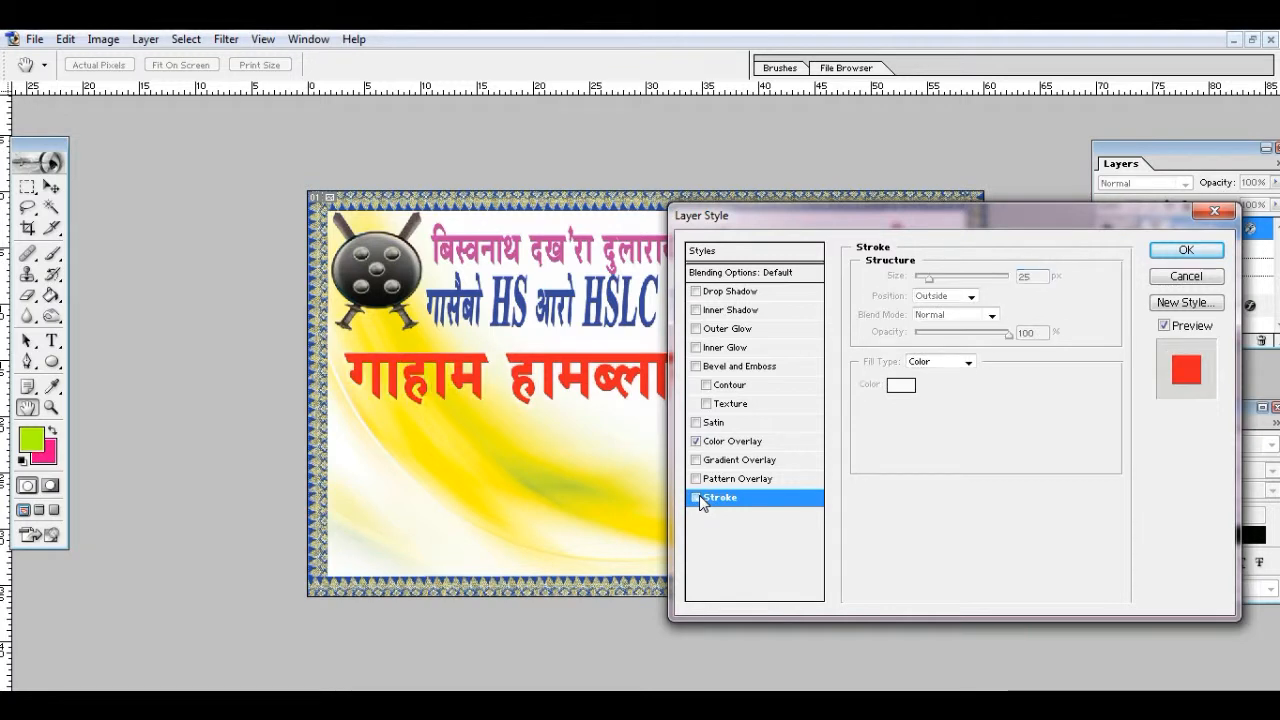
{"action": "left_click", "coordinate": [697, 497]}
{"action": "left_click", "coordinate": [697, 497]}
{"action": "left_click", "coordinate": [697, 497]}
Try several near-black stroke colours on the red Hindi line and set its stroke to near-white FEFEFE
{"action": "left_click", "coordinate": [905, 386]}
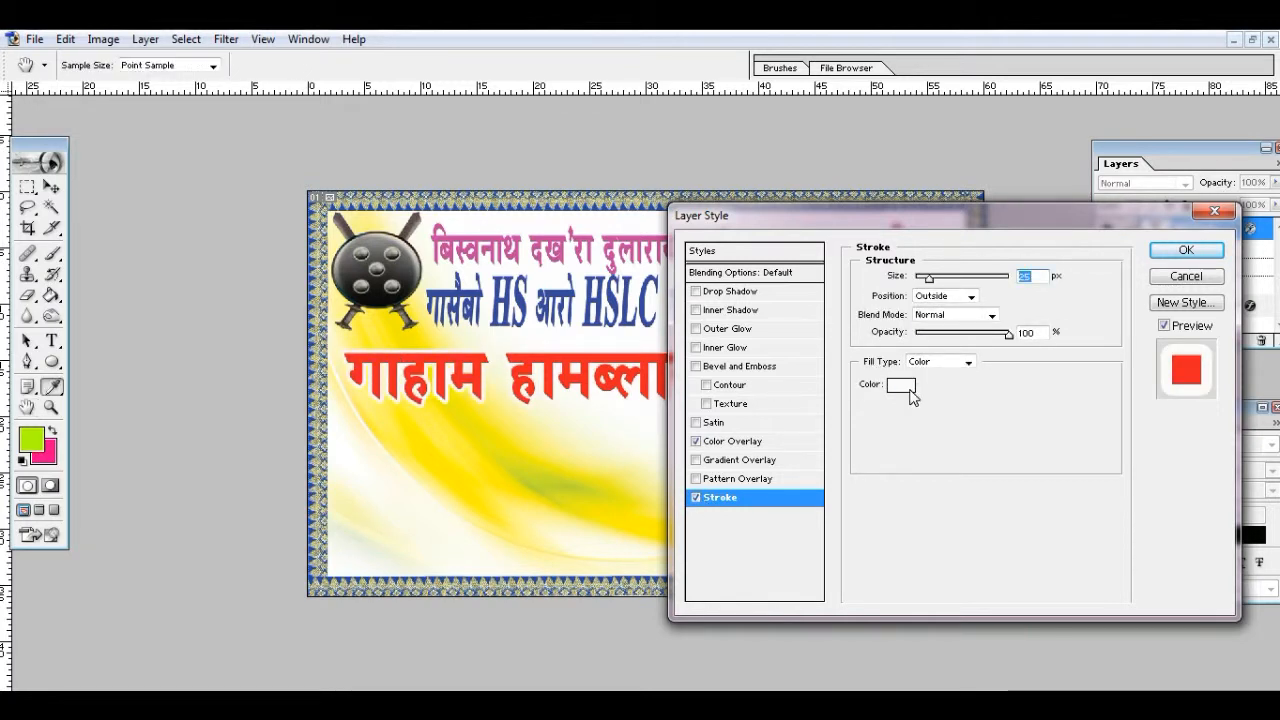
{"action": "left_click", "coordinate": [1014, 380]}
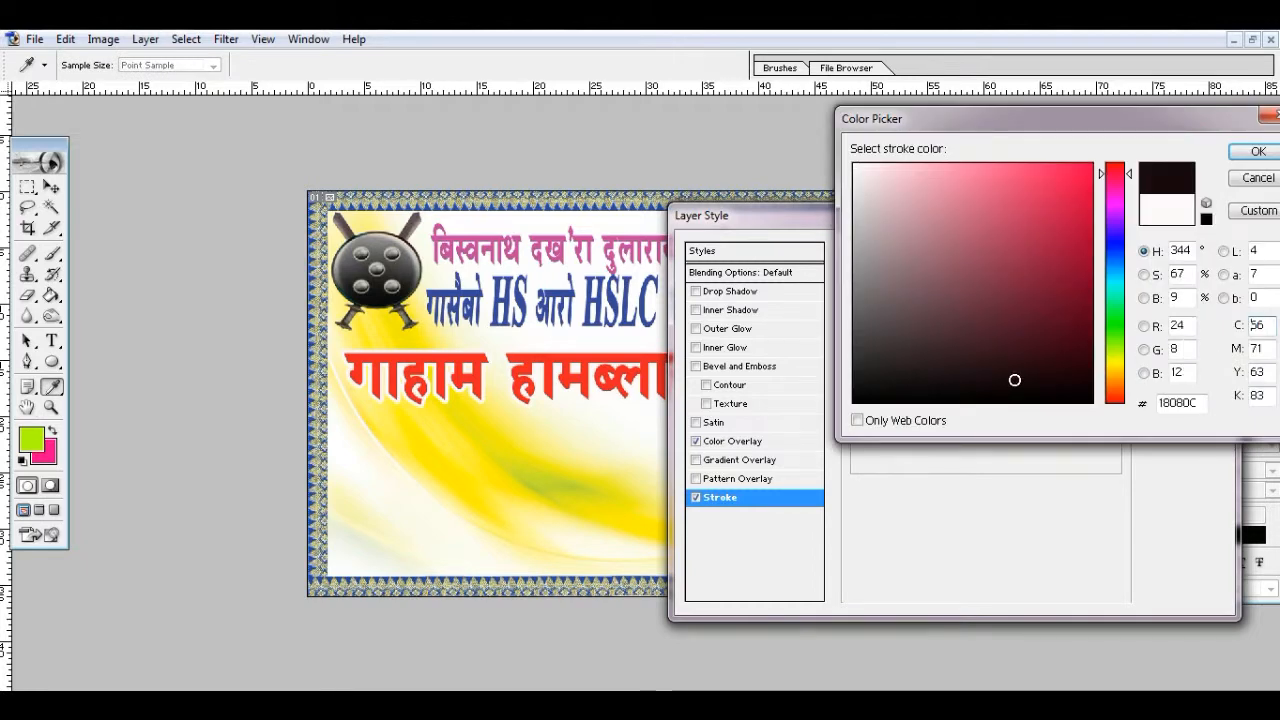
{"action": "left_click", "coordinate": [1114, 374]}
{"action": "left_click", "coordinate": [1116, 392]}
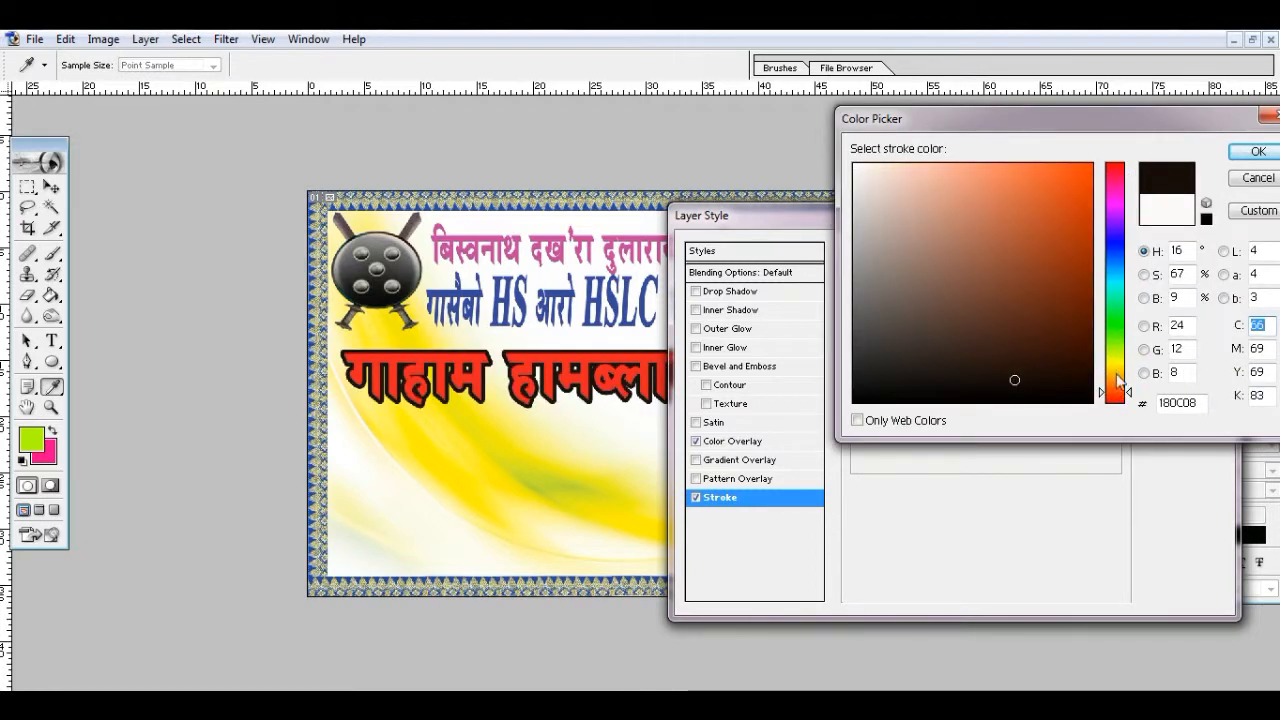
{"action": "left_click", "coordinate": [1117, 284]}
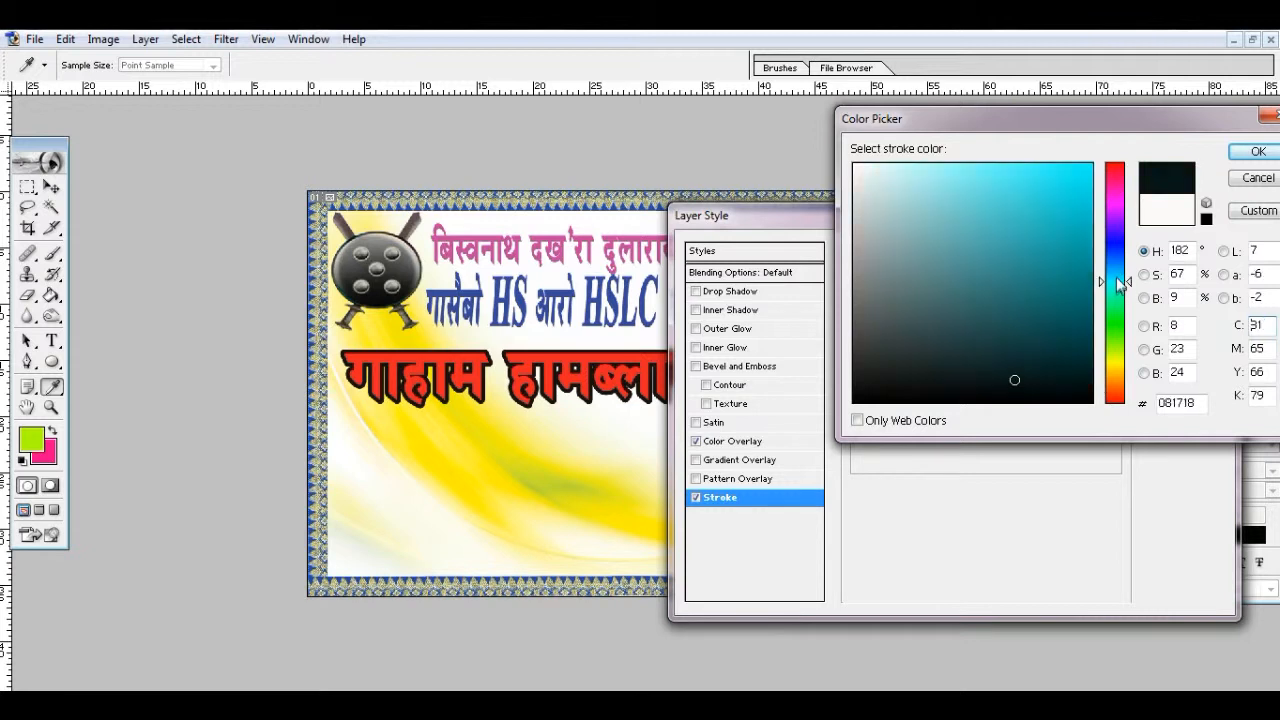
{"action": "left_click", "coordinate": [1119, 177]}
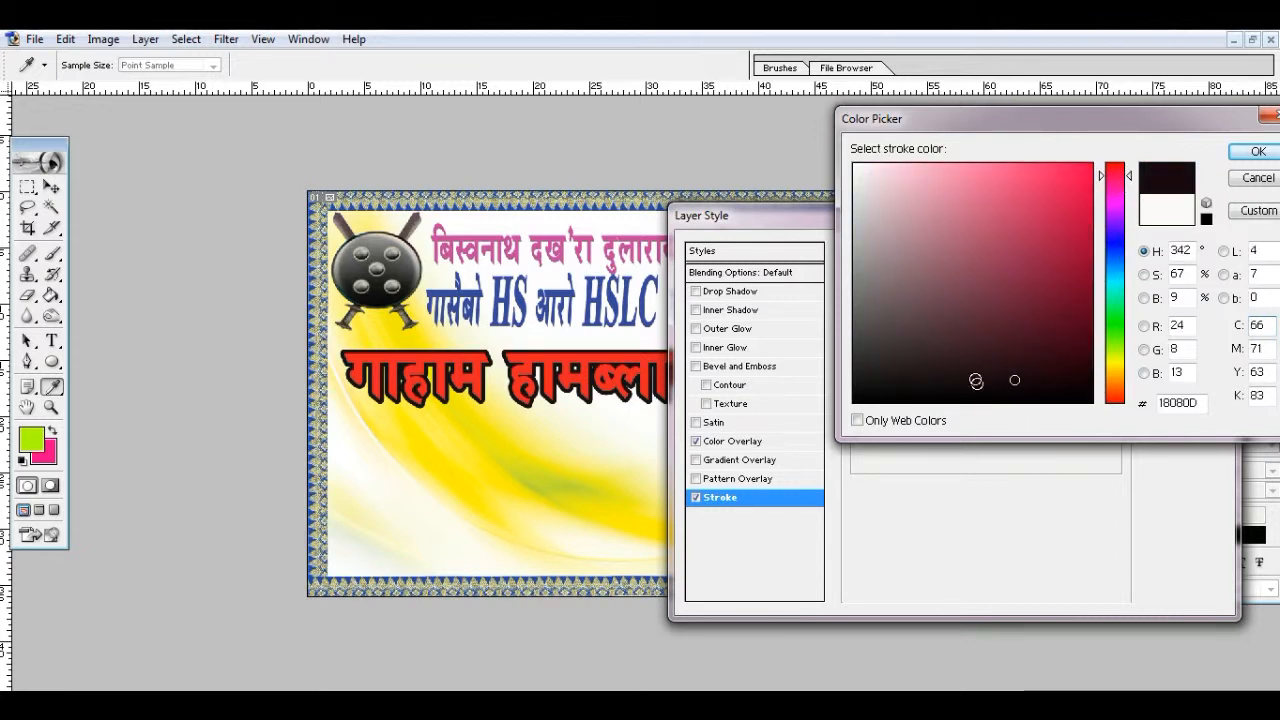
{"action": "left_click", "coordinate": [989, 189]}
{"action": "left_click", "coordinate": [1062, 386]}
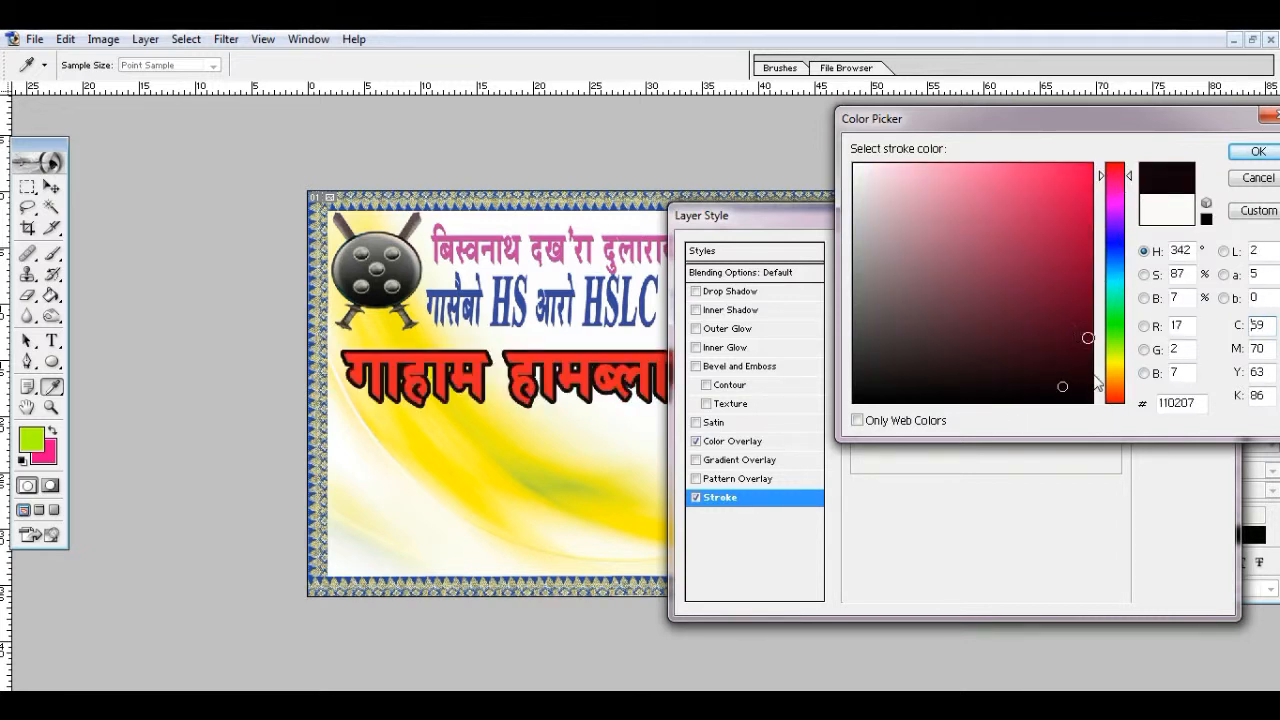
{"action": "left_click", "coordinate": [854, 166]}
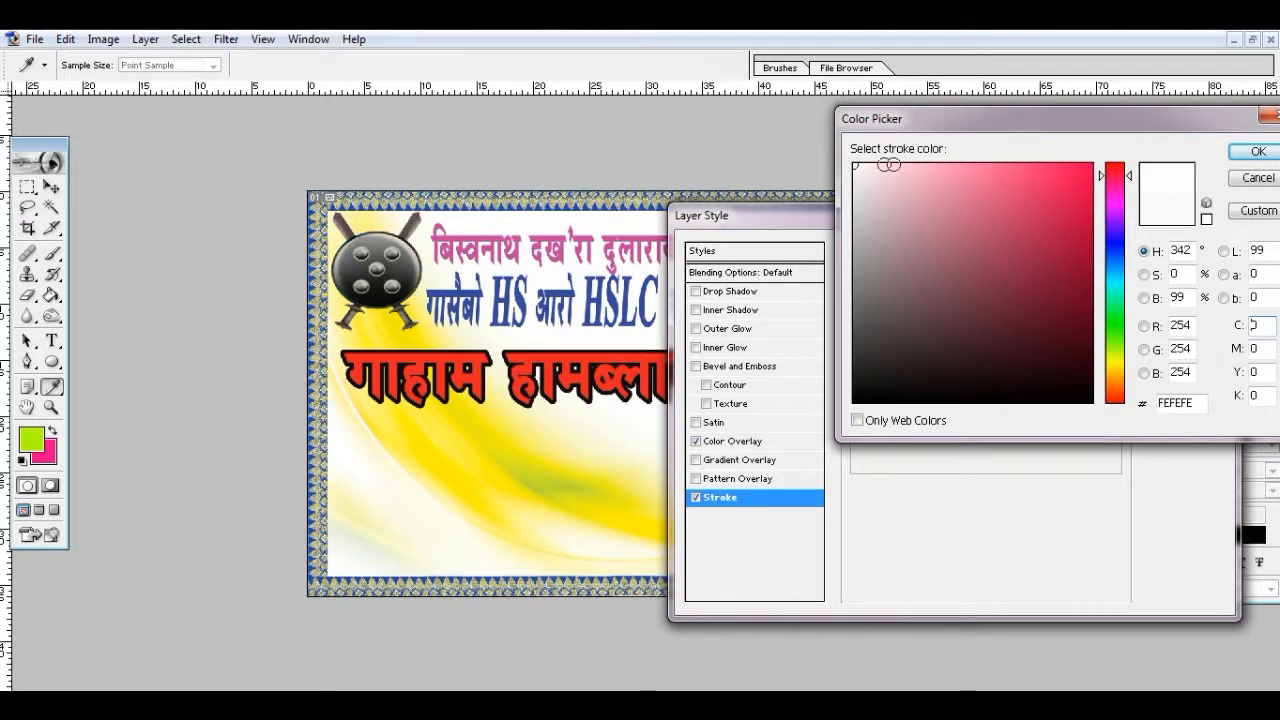
{"action": "left_click", "coordinate": [1257, 152]}
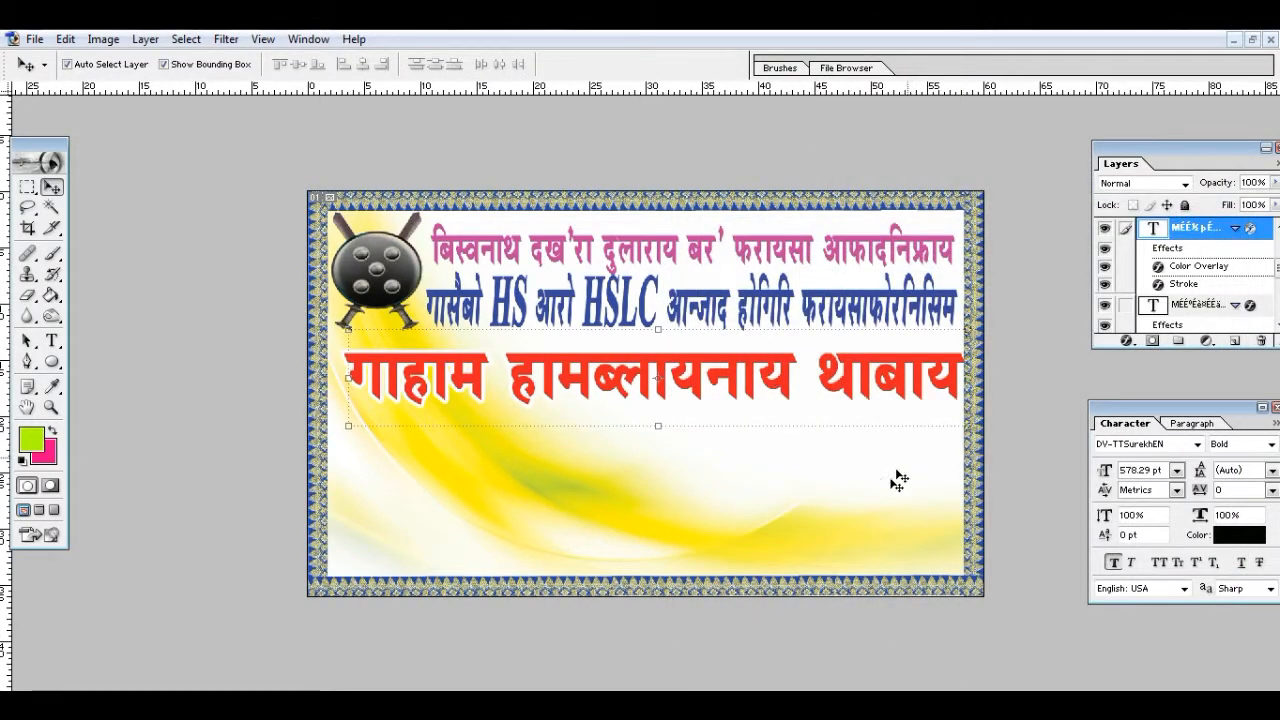
Nudge the red Hindi line slightly upward and float the banner copy's window clear of Untitled-1.psd
{"action": "key", "text": "Up"}
{"action": "key", "text": "Up"}
{"action": "key", "text": "Up"}
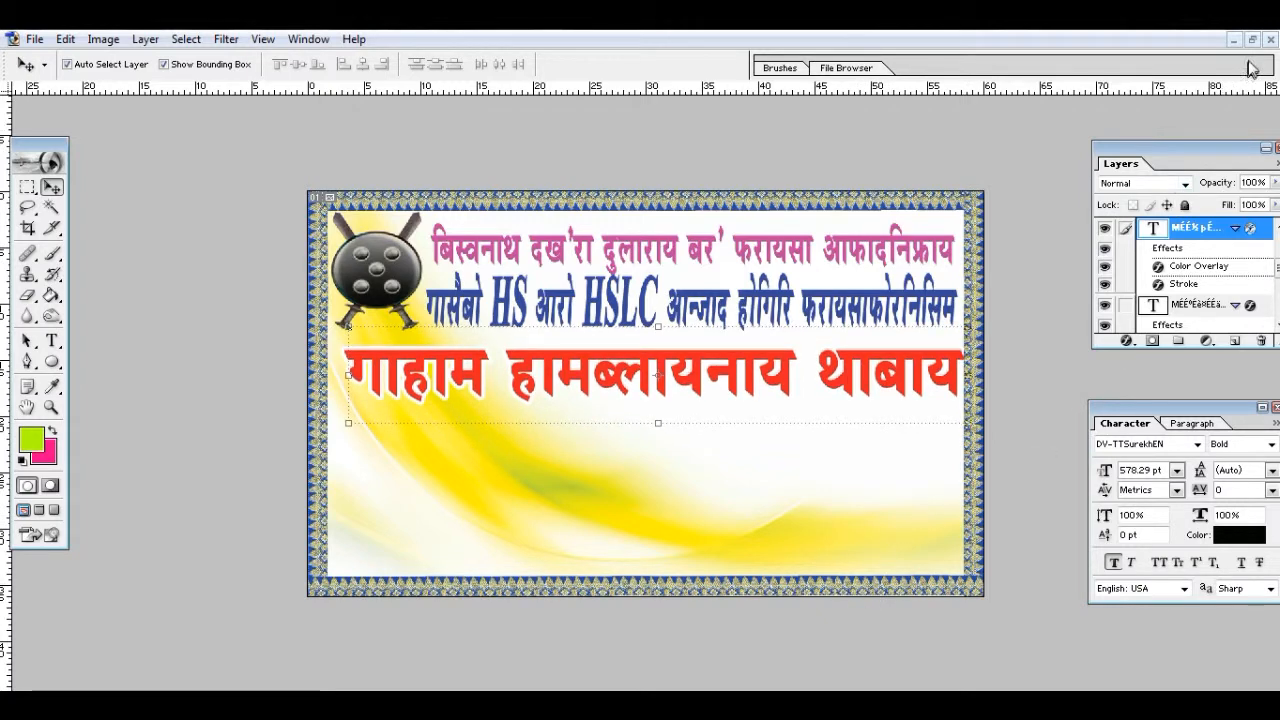
{"action": "left_click", "coordinate": [1252, 39]}
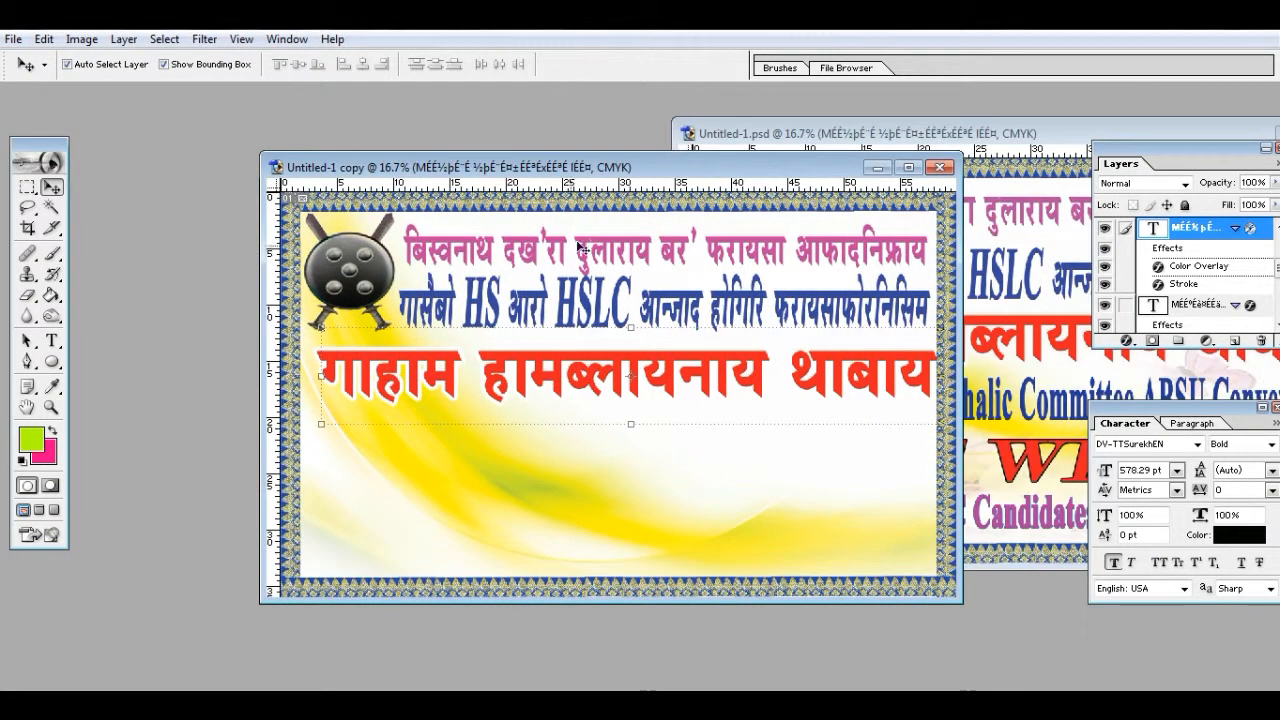
{"action": "left_click_drag", "start_coordinate": [725, 165], "coordinate": [530, 128]}
{"action": "left_click", "coordinate": [910, 383]}
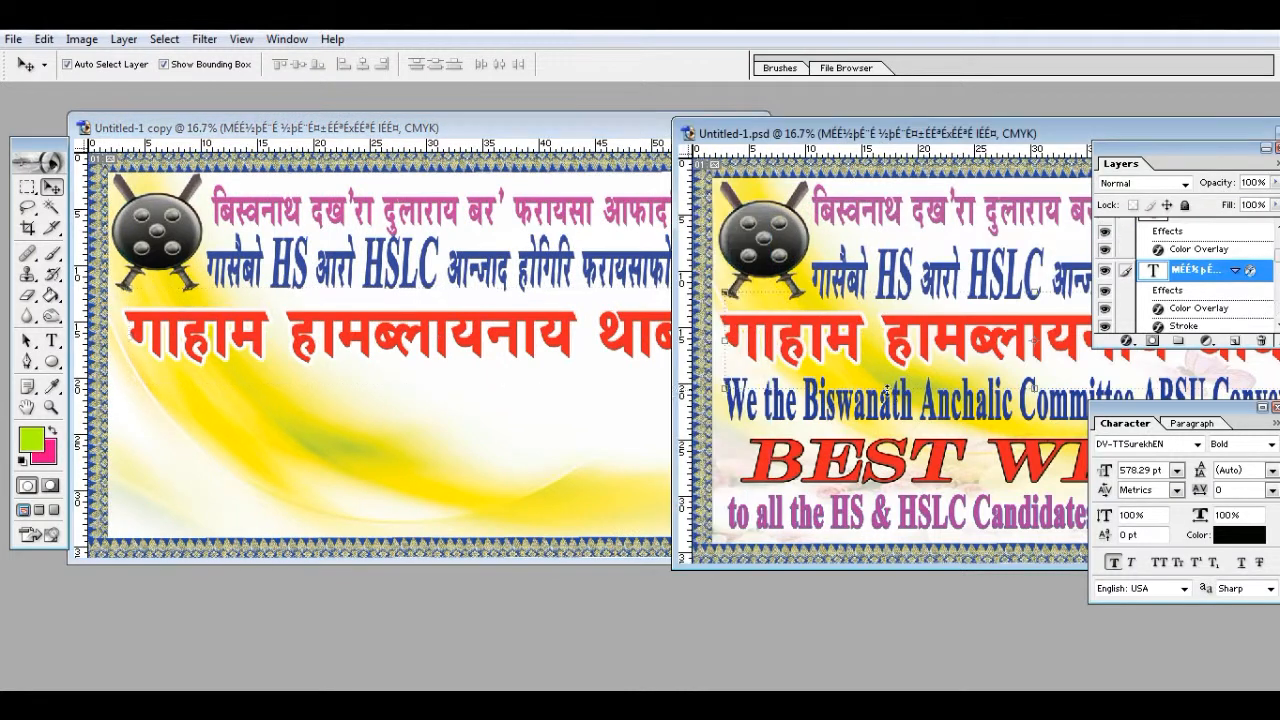
{"action": "key", "text": "ctrl+t"}
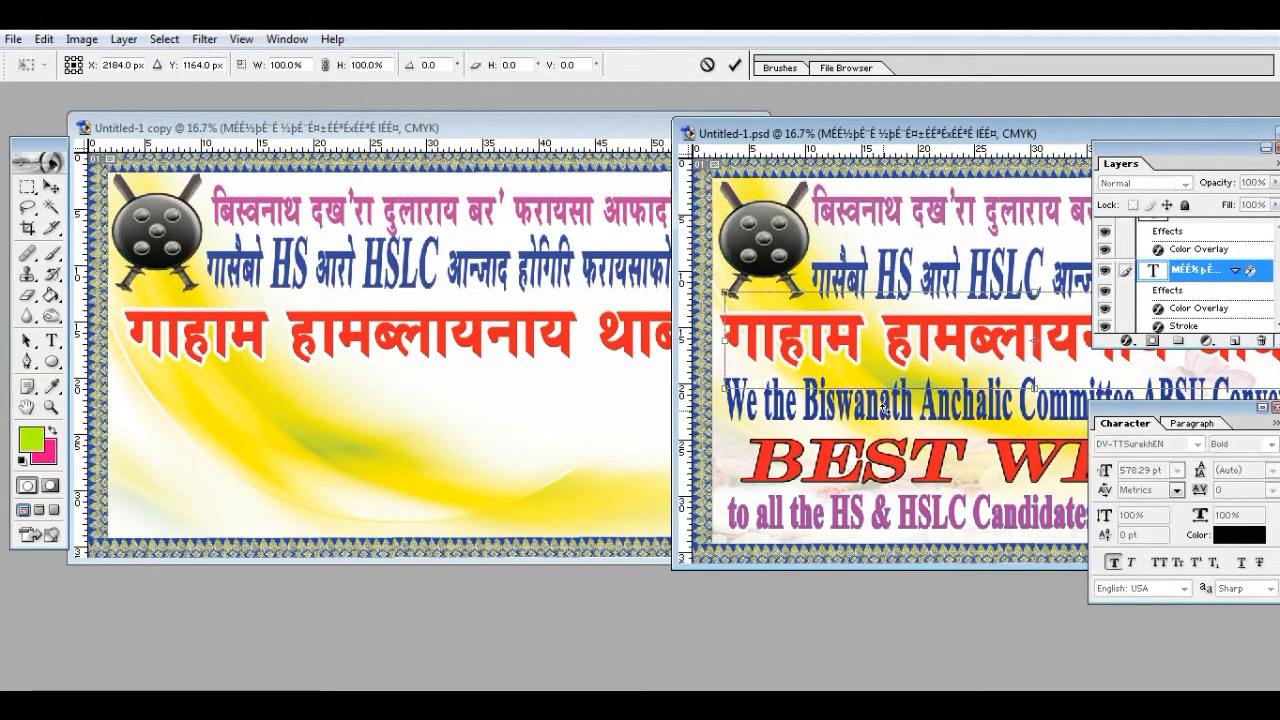
{"action": "left_click", "coordinate": [735, 65]}
{"action": "left_click", "coordinate": [896, 421]}
{"action": "key", "text": "ctrl+t"}
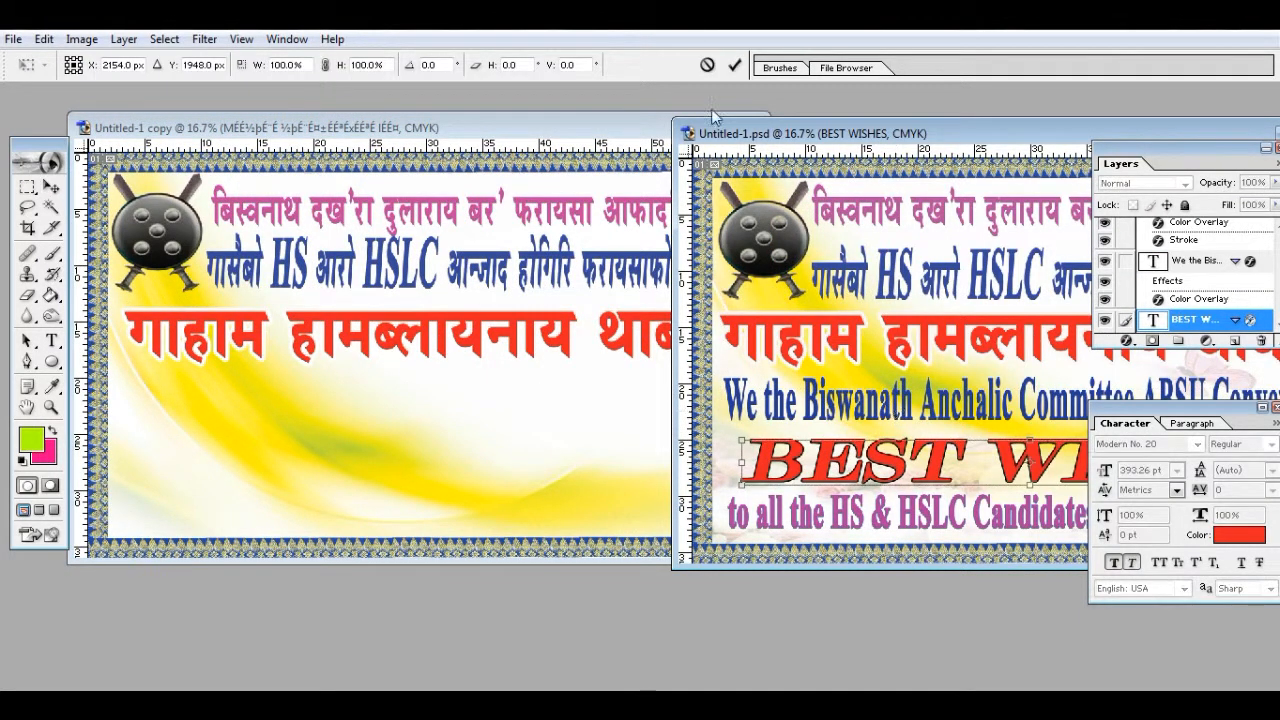
{"action": "key", "text": "Return"}
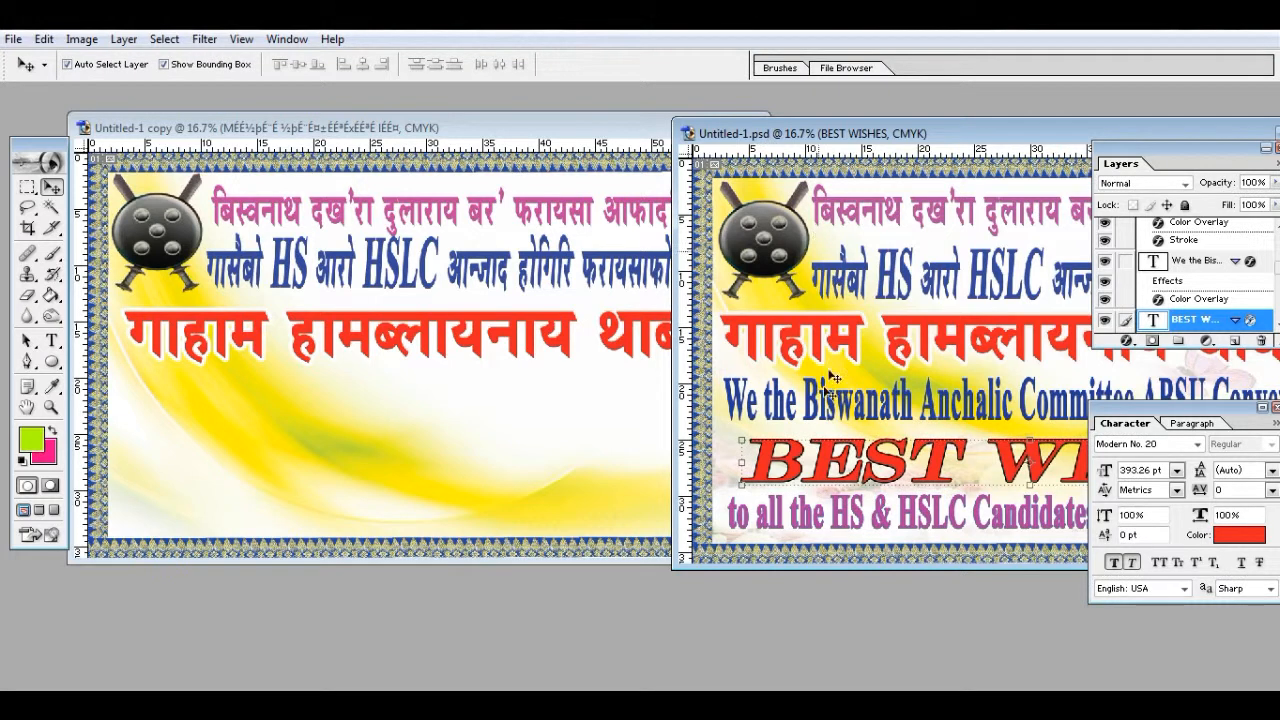
{"action": "left_click", "coordinate": [778, 404]}
{"action": "right_click", "coordinate": [778, 403]}
{"action": "left_click", "coordinate": [802, 405]}
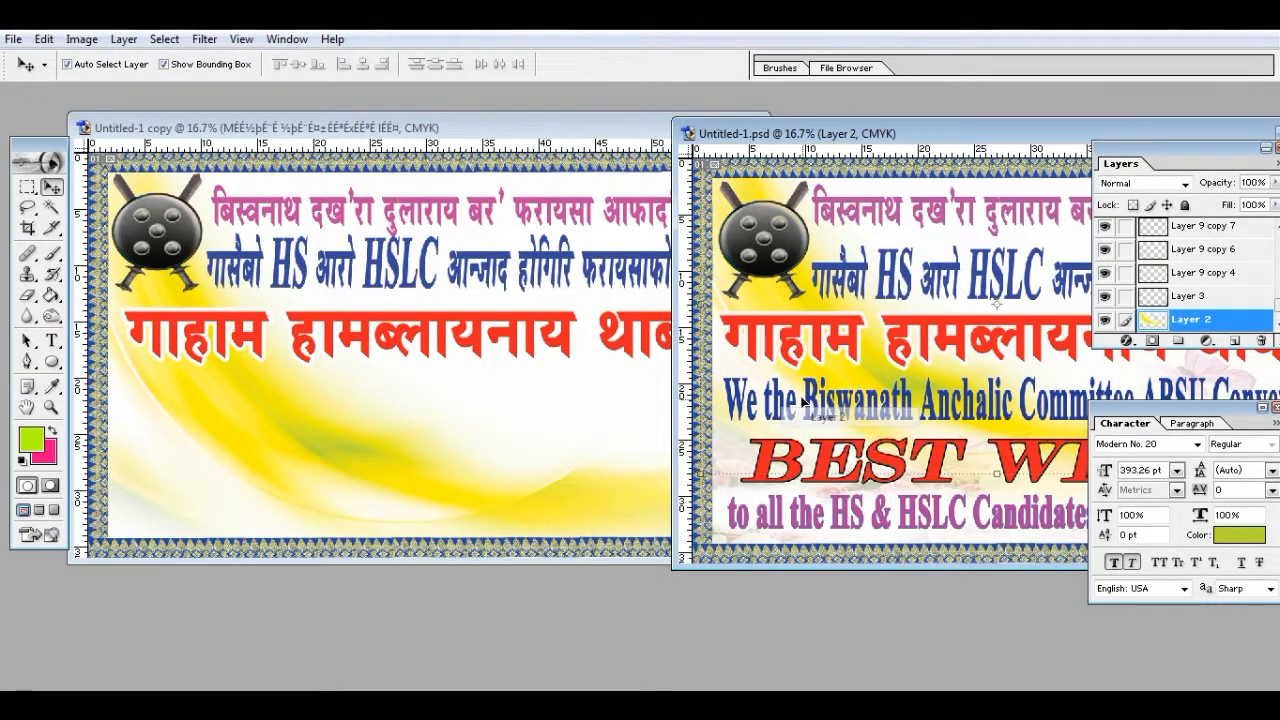
Copy the "We the Biswanath Anchalic Committee ABSU Convey Our" line from Untitled-1.psd and place it below the red Hindi line in the banner copy
{"action": "left_click", "coordinate": [826, 401]}
{"action": "right_click", "coordinate": [826, 400]}
{"action": "left_click", "coordinate": [821, 405]}
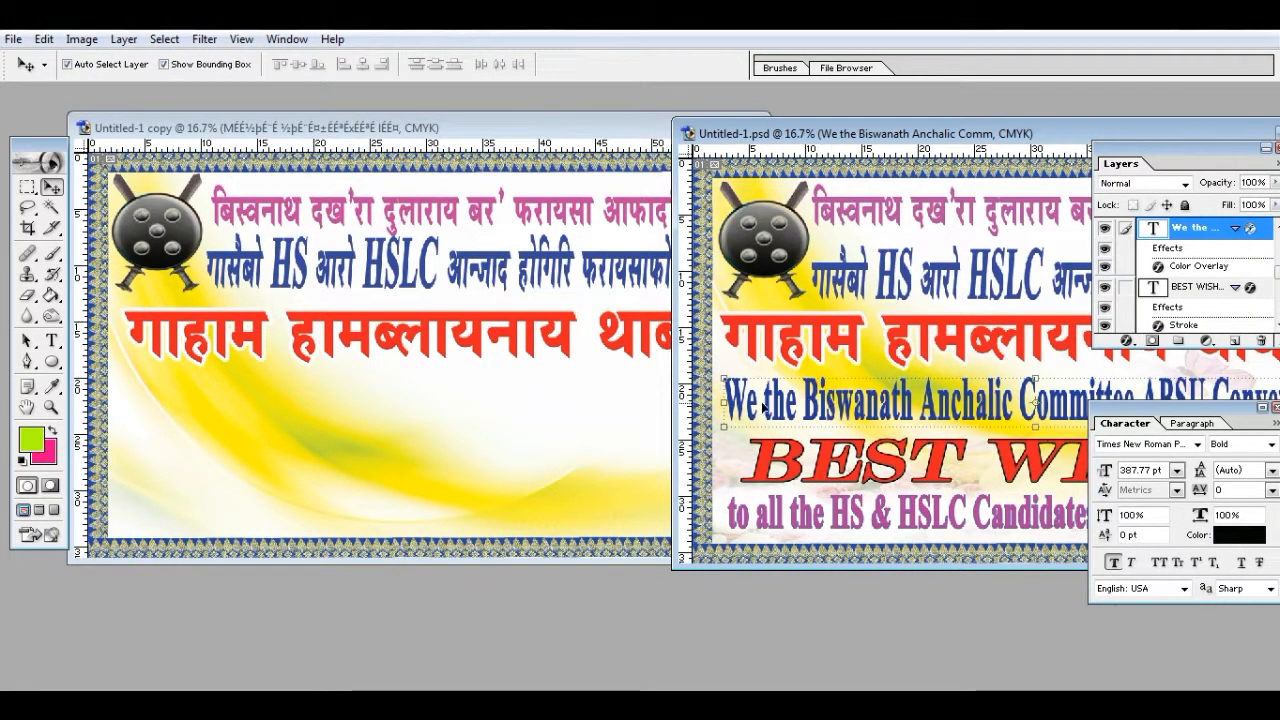
{"action": "left_click_drag", "start_coordinate": [758, 412], "coordinate": [512, 410]}
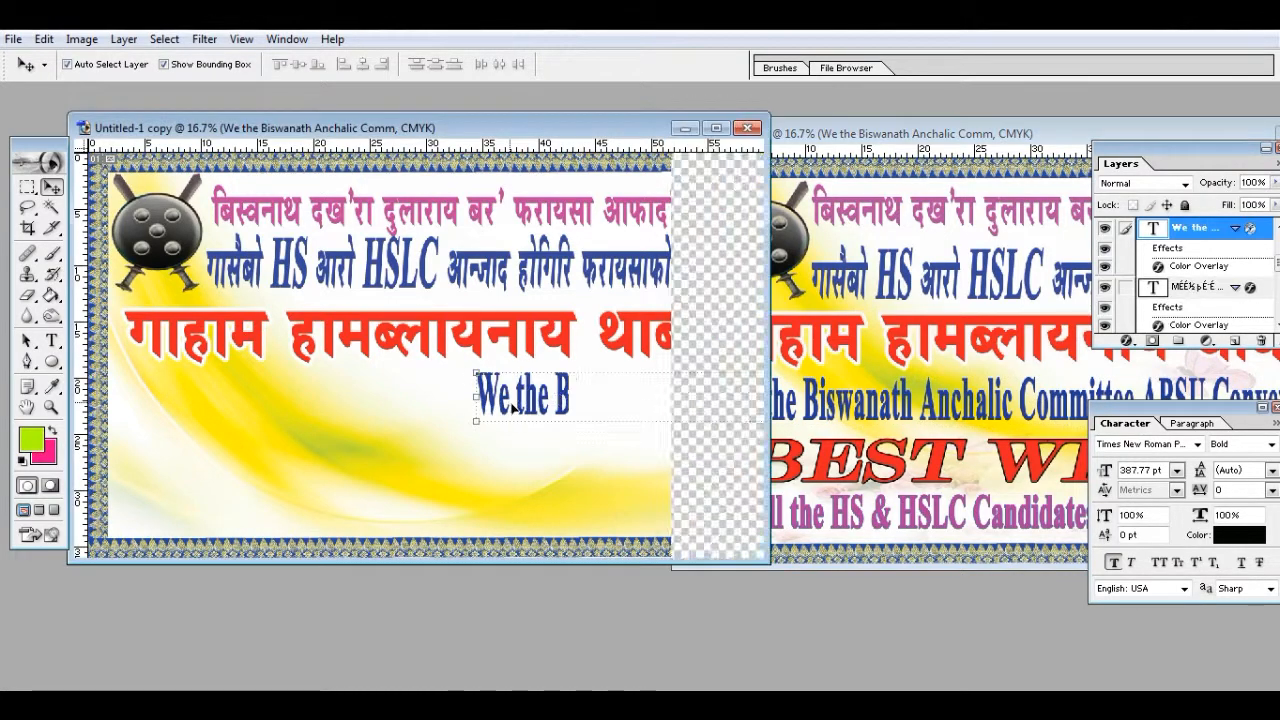
{"action": "left_click", "coordinate": [716, 129]}
{"action": "left_click_drag", "start_coordinate": [820, 440], "coordinate": [476, 445]}
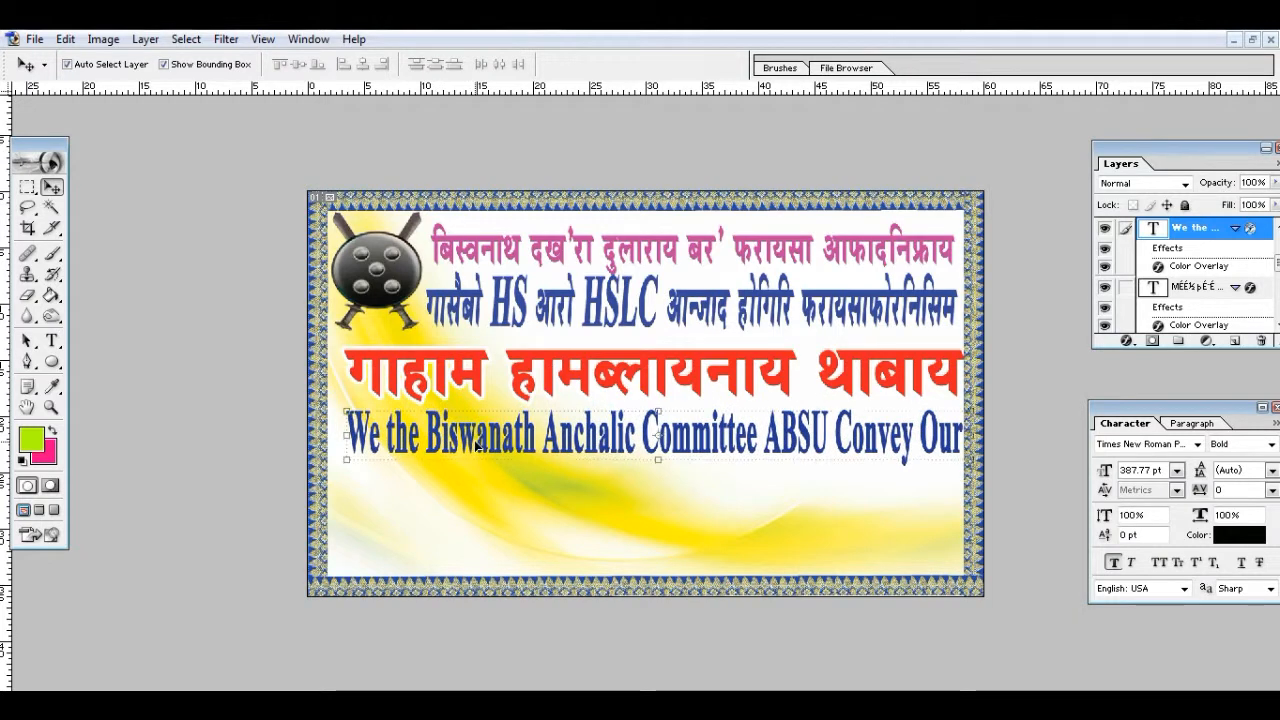
Copy the red BEST WISHES text from Untitled-1.psd into the banner copy and center it below the "We the Biswanath" line
{"action": "left_click", "coordinate": [1252, 40]}
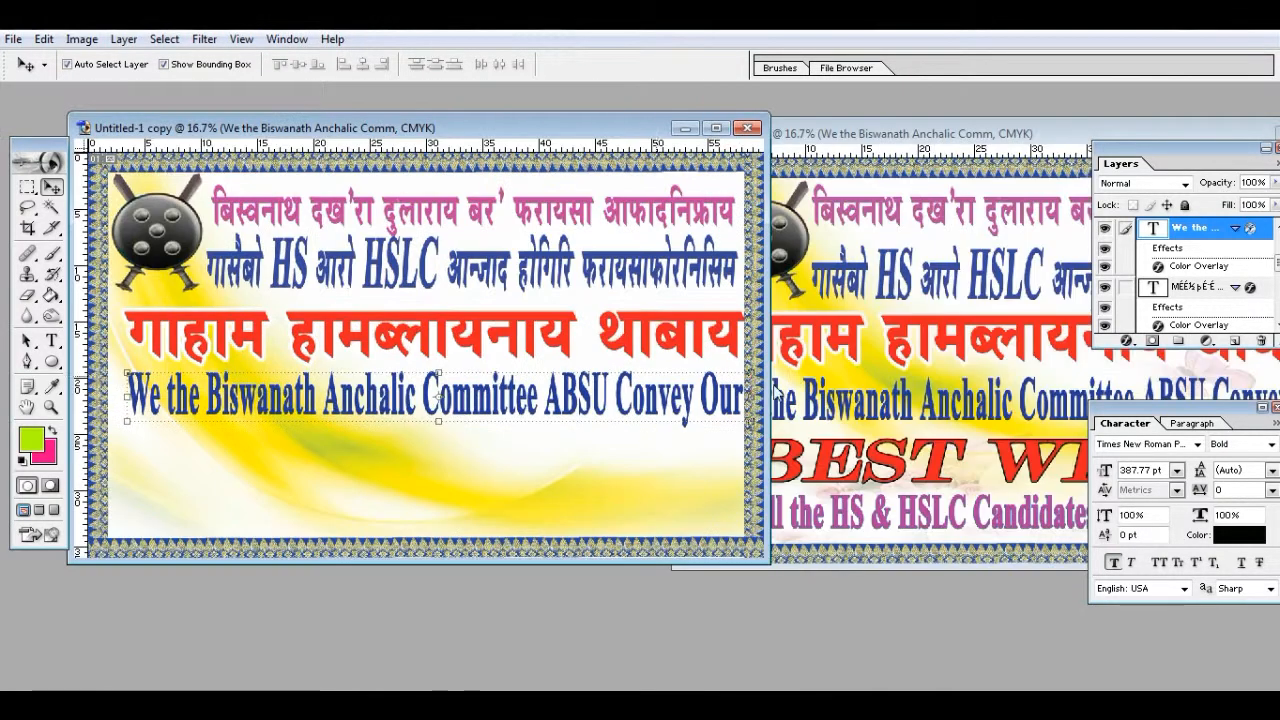
{"action": "left_click", "coordinate": [868, 466]}
{"action": "left_click_drag", "start_coordinate": [882, 466], "coordinate": [410, 489]}
{"action": "left_click", "coordinate": [717, 128]}
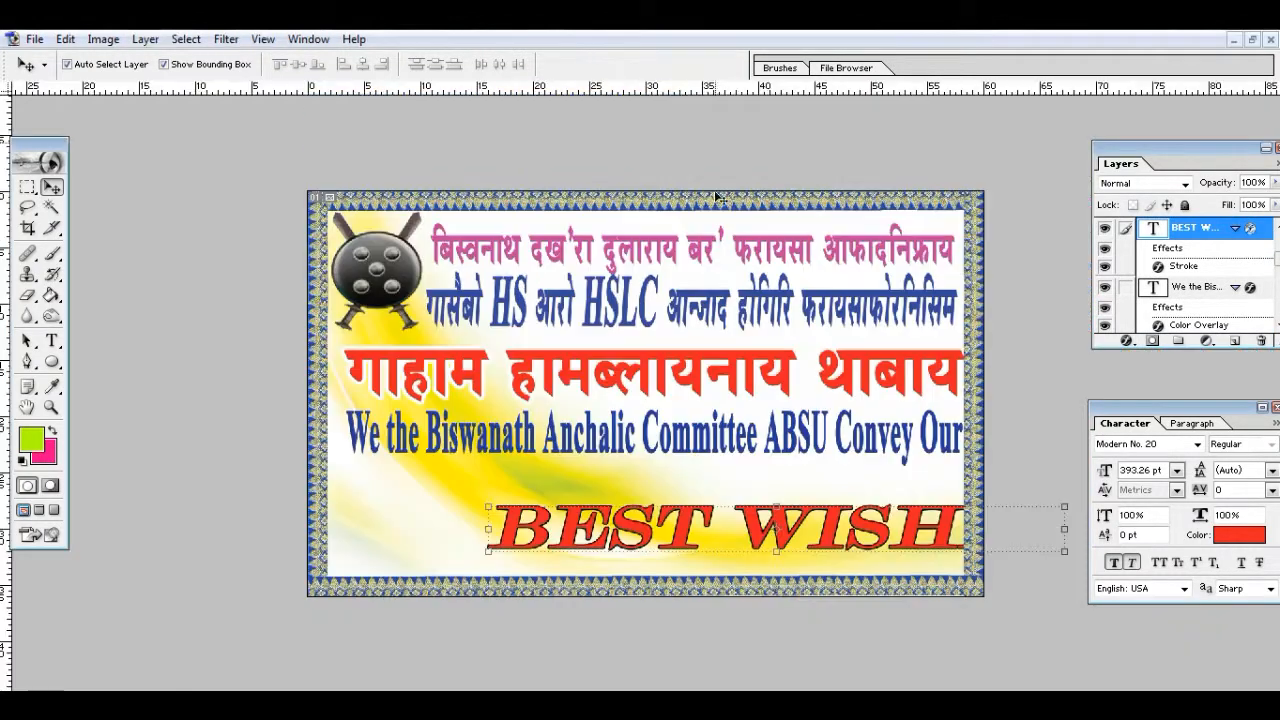
{"action": "left_click_drag", "start_coordinate": [762, 534], "coordinate": [642, 505]}
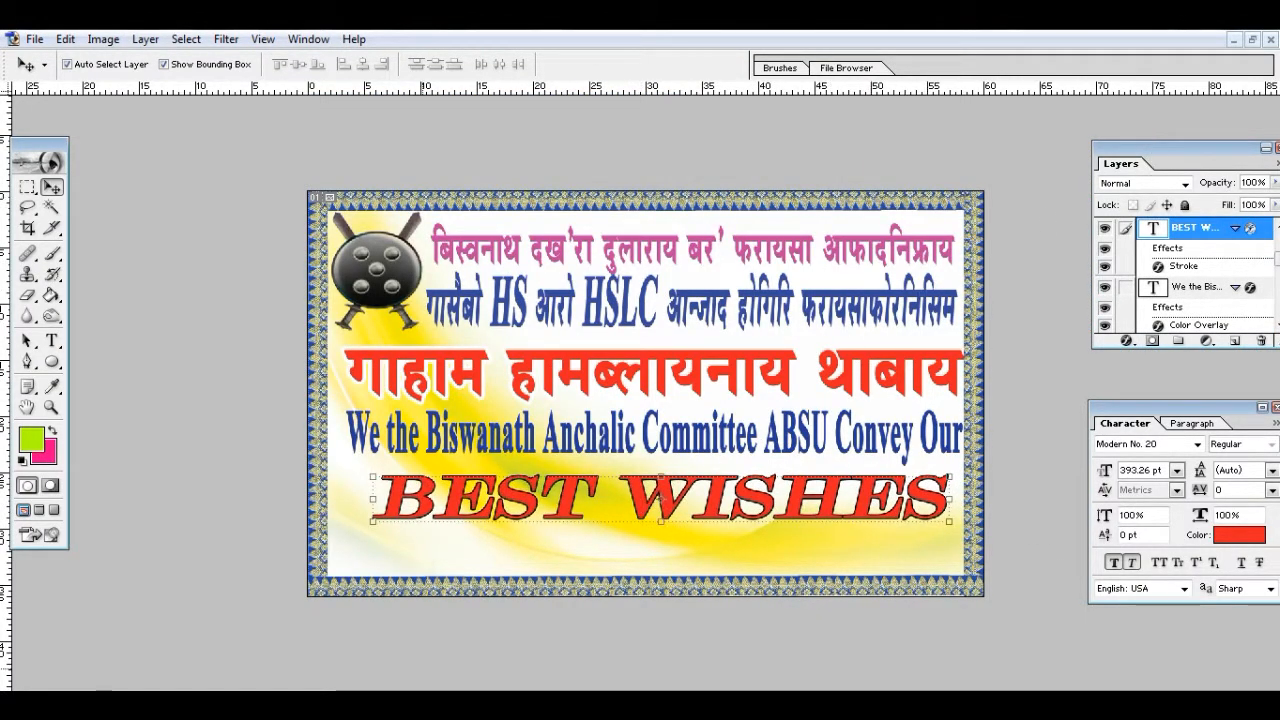
Copy the purple "to all the HS & HSLC Candidates for your Examination" line from Untitled-1.psd and place it below BEST WISHES in the banner copy
{"action": "left_click", "coordinate": [1251, 39]}
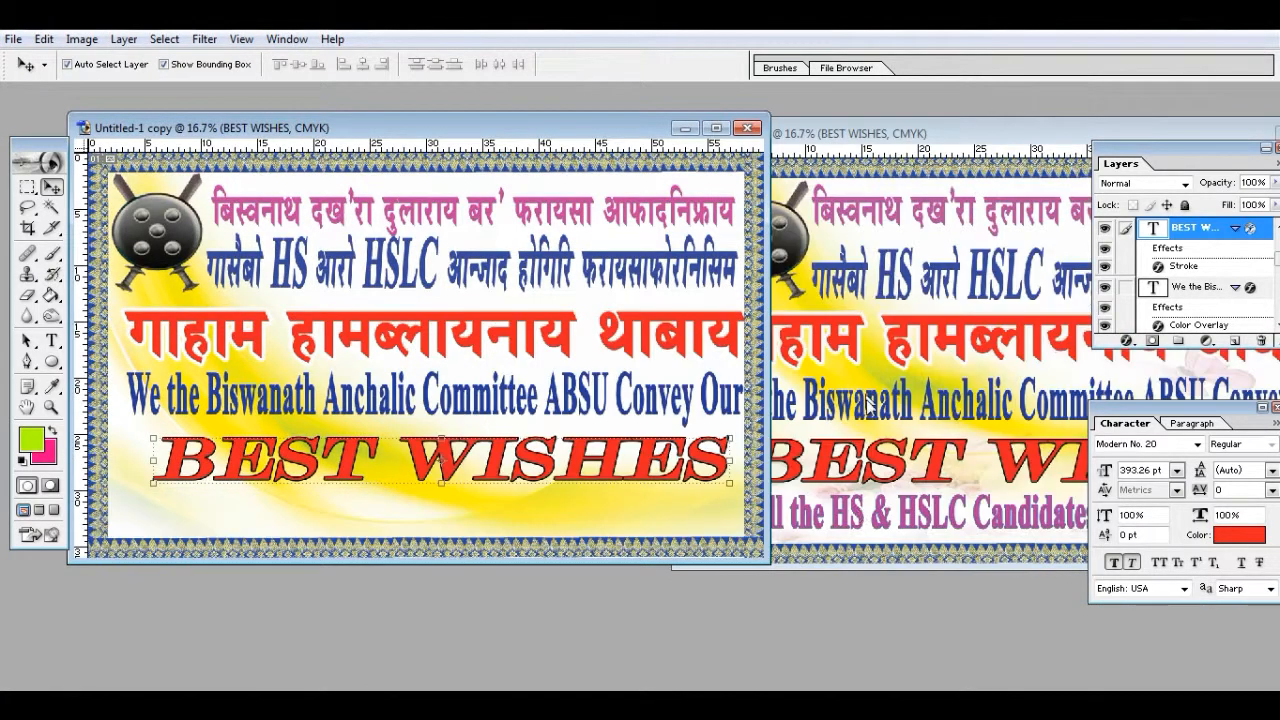
{"action": "left_click", "coordinate": [862, 520]}
{"action": "left_click_drag", "start_coordinate": [862, 520], "coordinate": [352, 512]}
{"action": "left_click", "coordinate": [741, 127]}
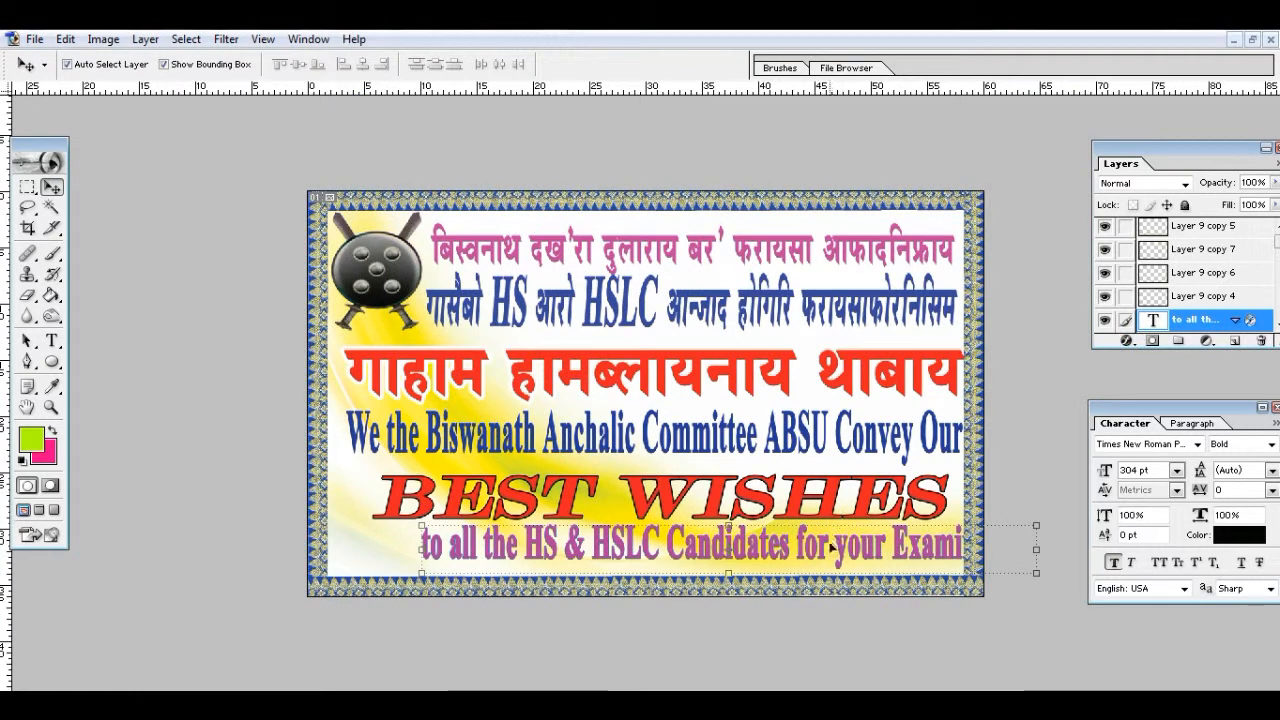
{"action": "left_click_drag", "start_coordinate": [830, 546], "coordinate": [749, 550]}
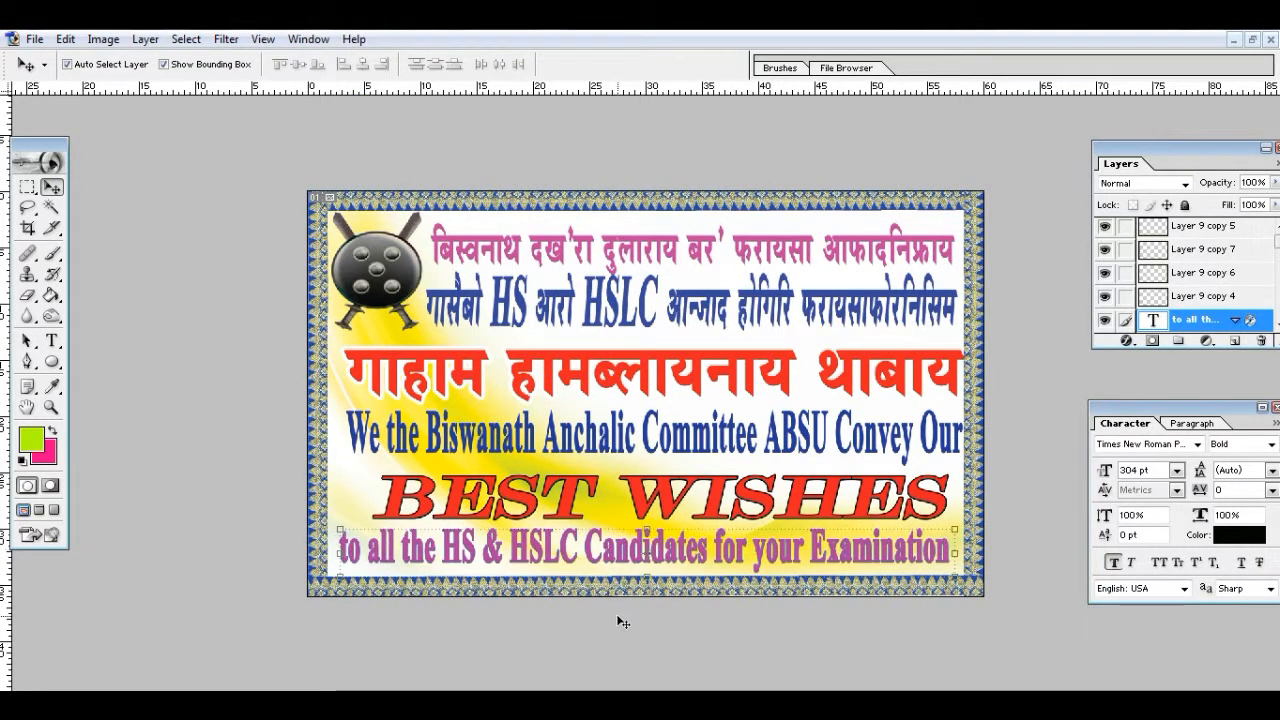